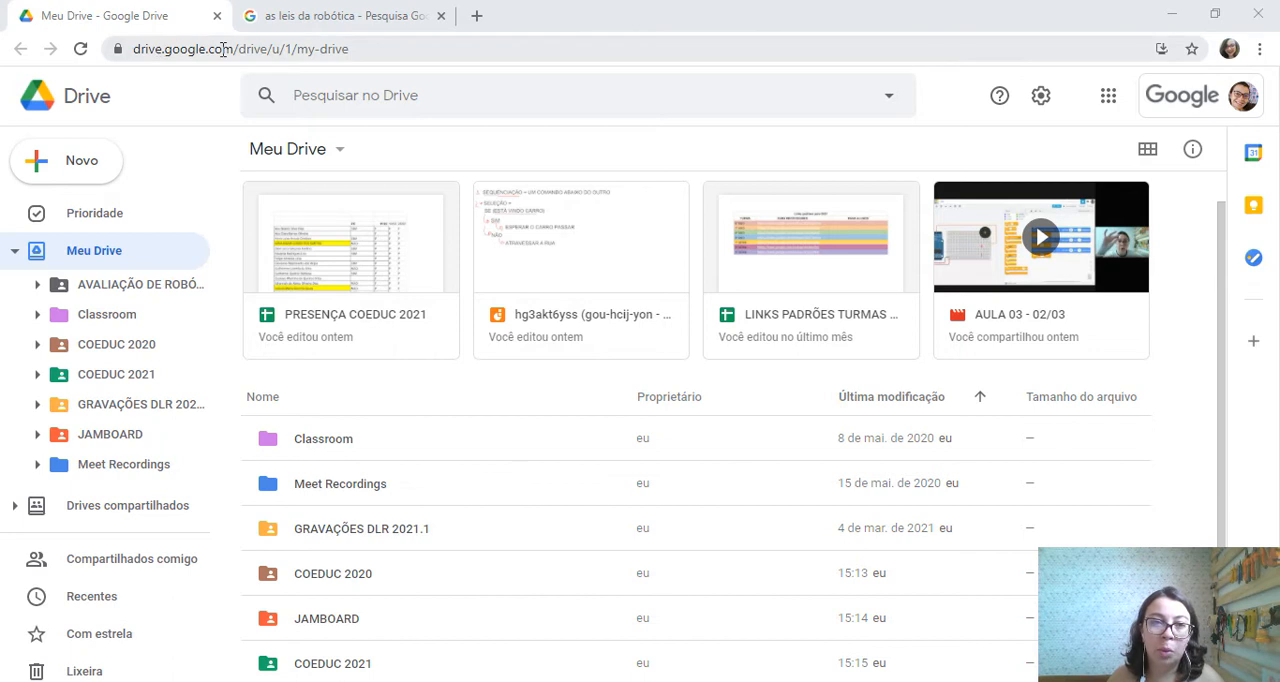
Create a new blank Google Forms form from Drive
{"action": "left_click", "coordinate": [62, 160]}
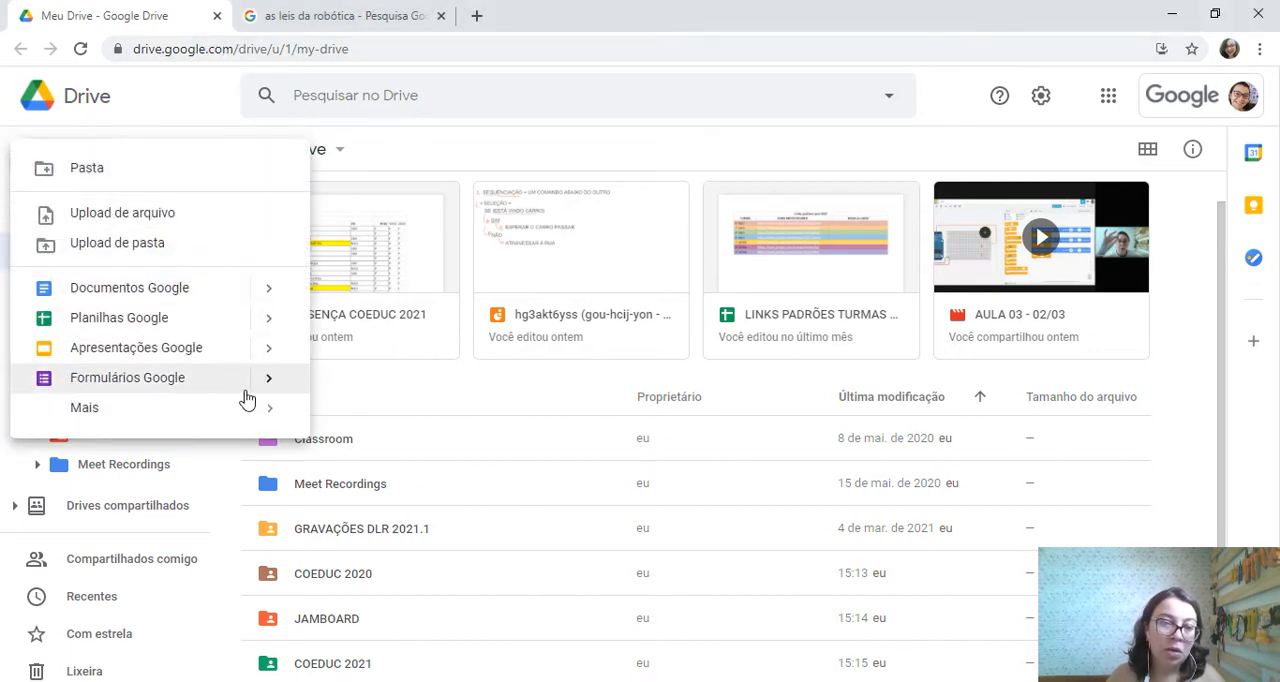
{"action": "mouse_move", "coordinate": [262, 388]}
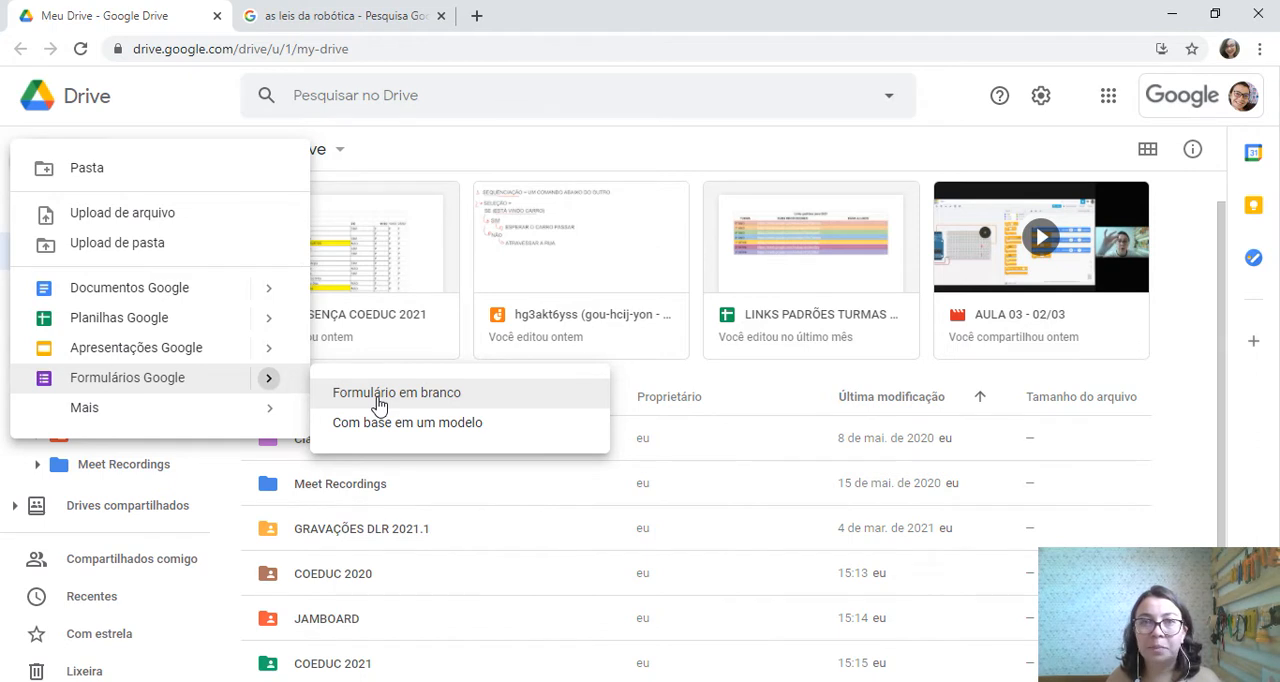
{"action": "left_click", "coordinate": [379, 403]}
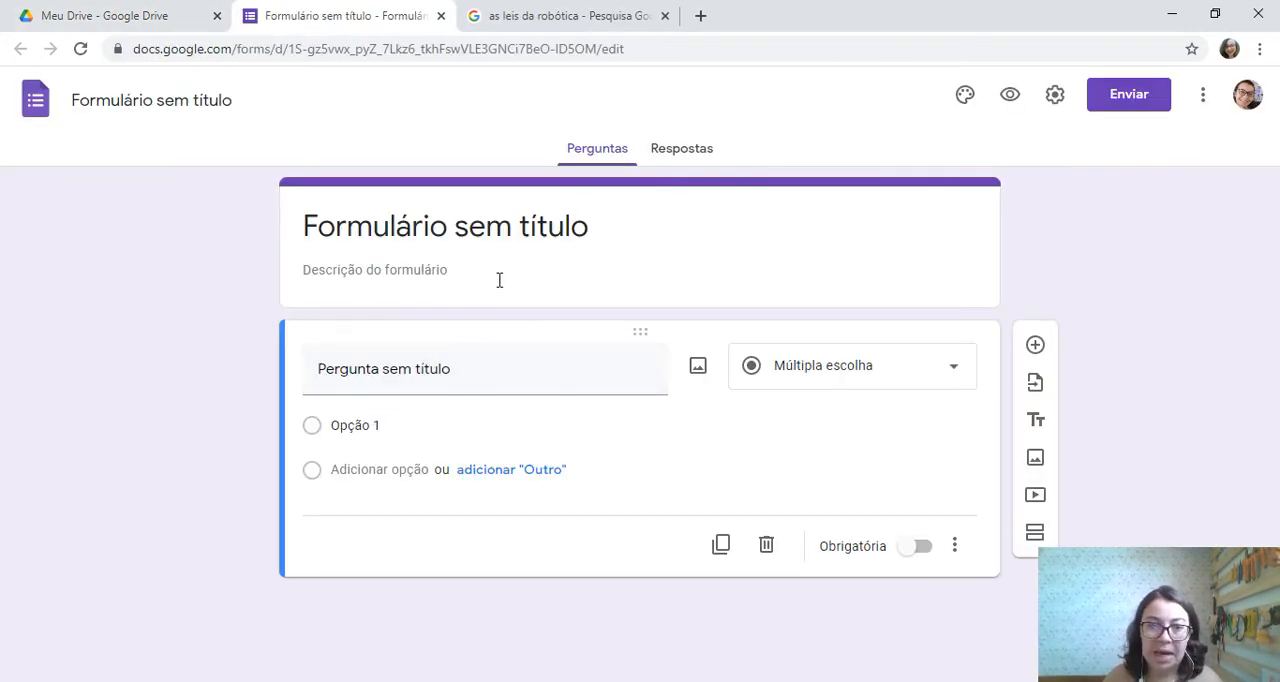
Set the form's title to "AVALIAÇÃO DE ROBÓTICA"
{"action": "left_click", "coordinate": [523, 229]}
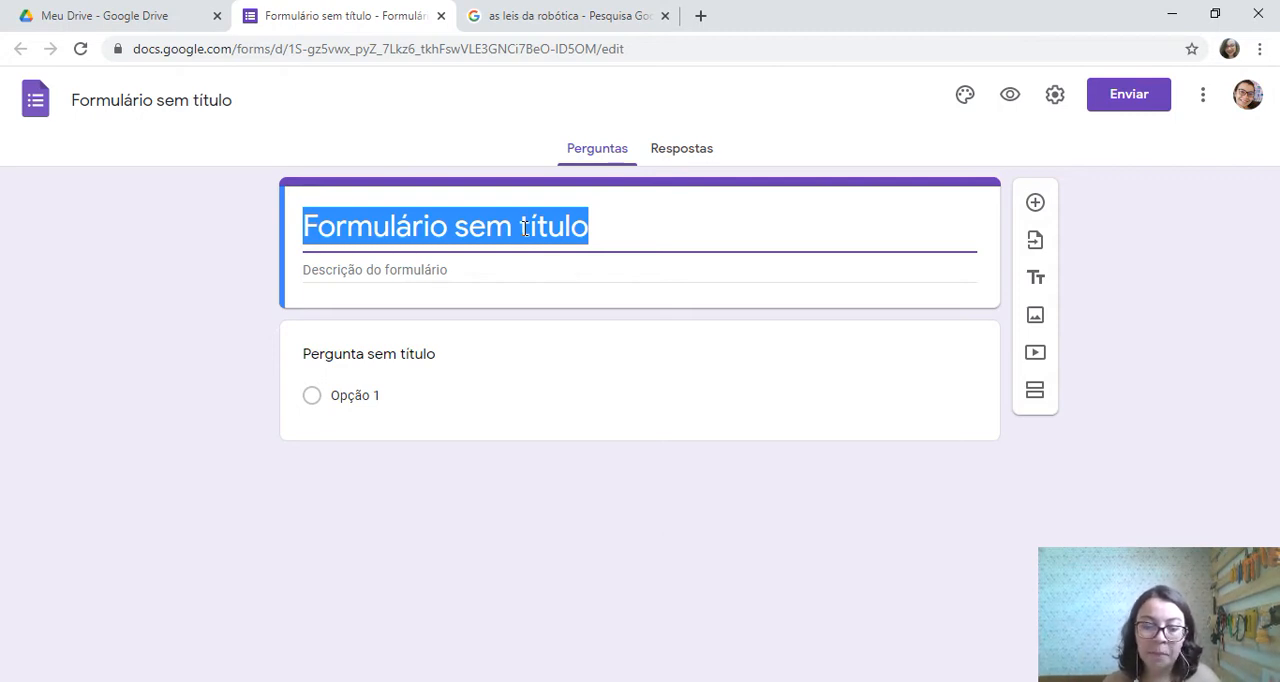
{"action": "type", "text": "AVLA"}
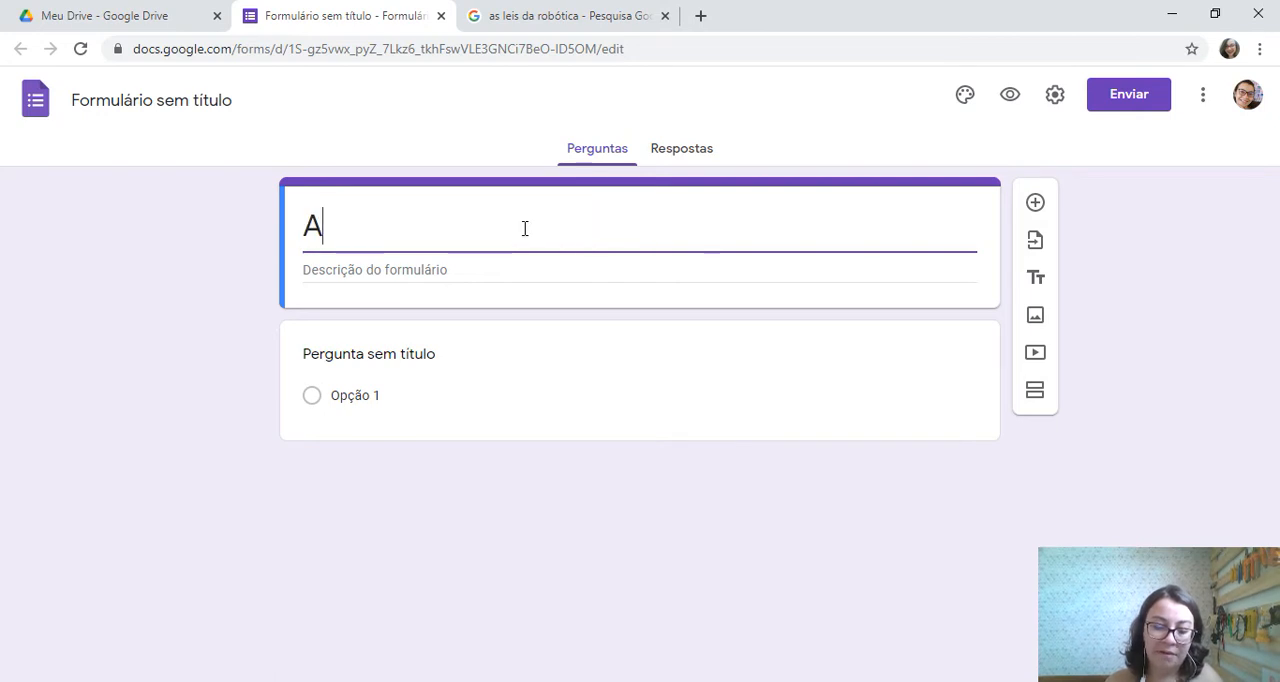
{"action": "key", "text": "BackSpace"}
{"action": "key", "text": "BackSpace"}
{"action": "type", "text": "AL"}
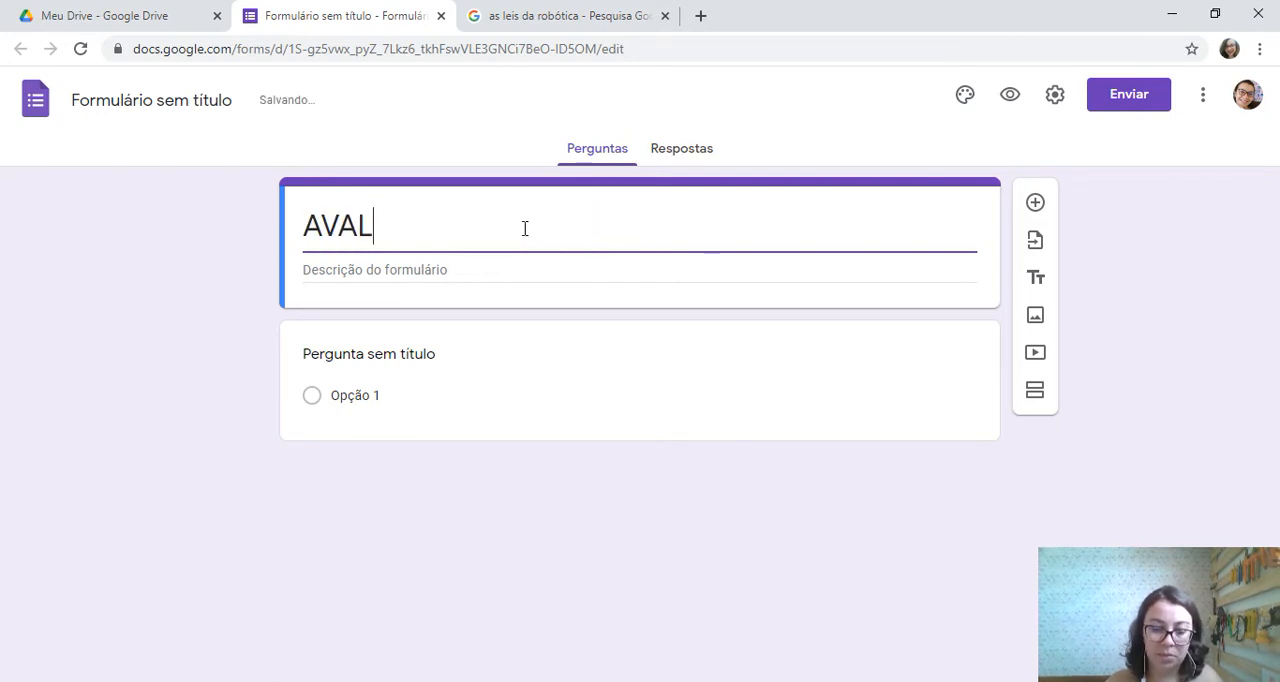
{"action": "type", "text": "IAÇÃO DE ROBÓTICA"}
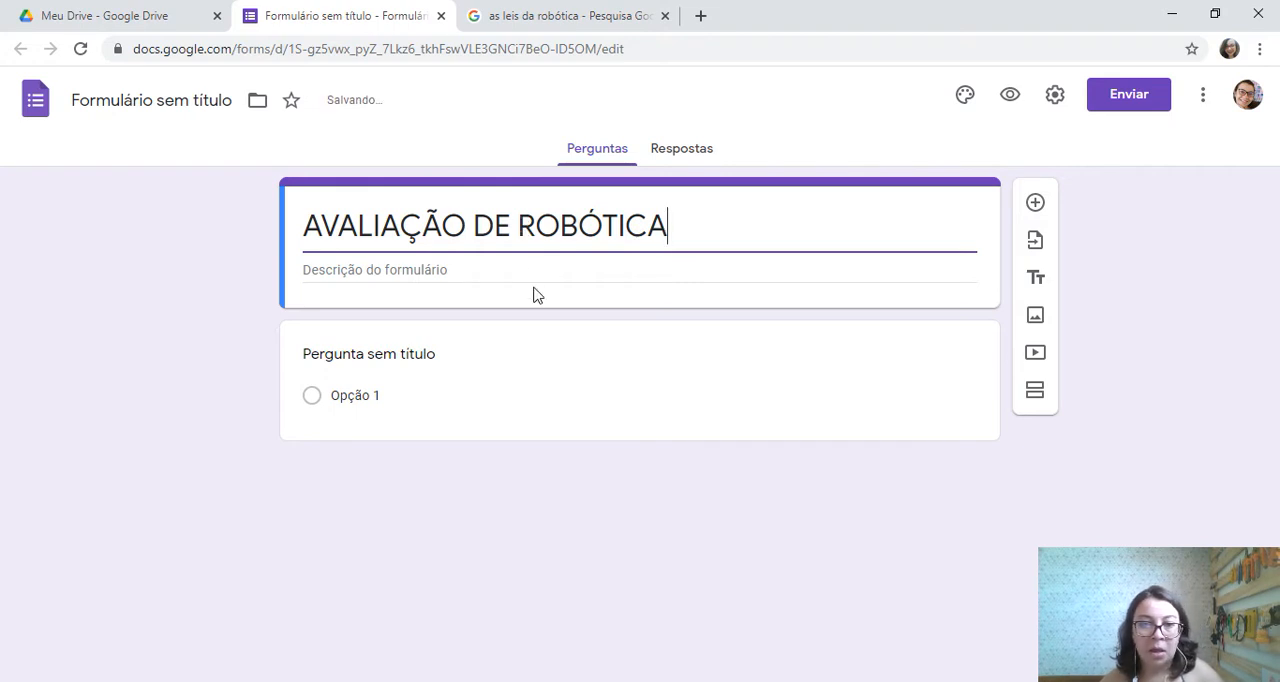
Rename the form file to match its title, "AVALIAÇÃO DE ROBÓTICA"
{"action": "left_click", "coordinate": [549, 271]}
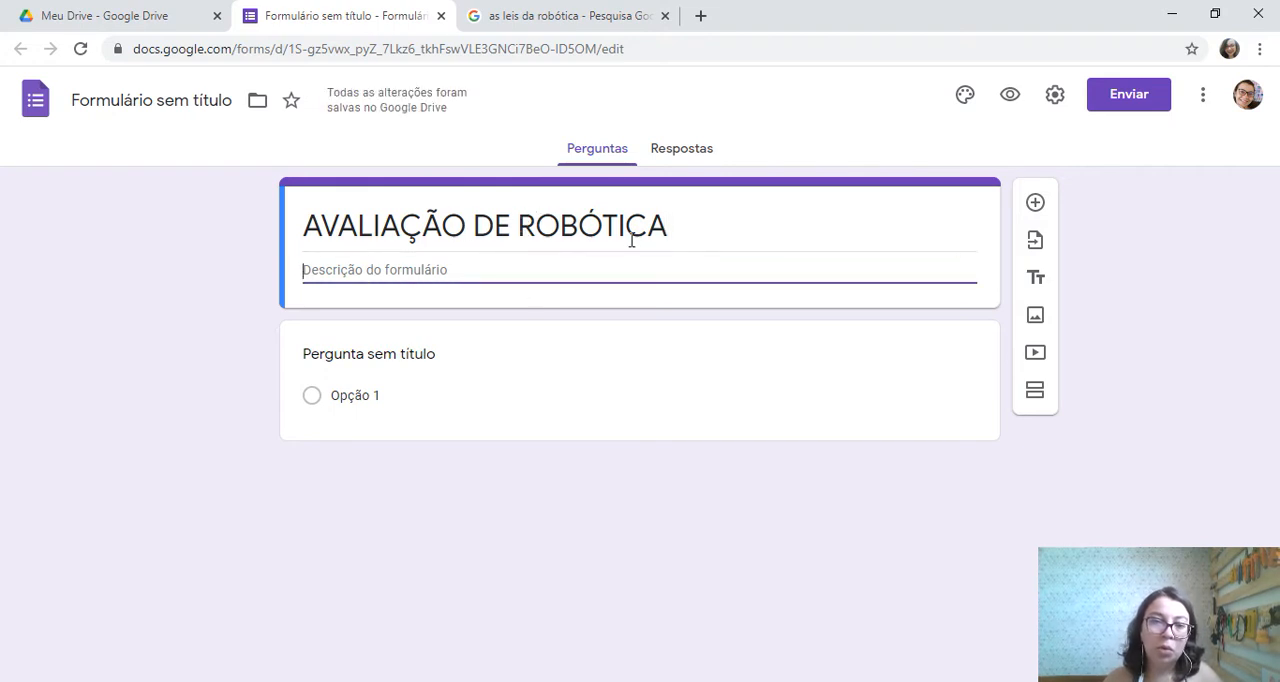
{"action": "triple_click", "coordinate": [554, 226]}
{"action": "left_click", "coordinate": [172, 92]}
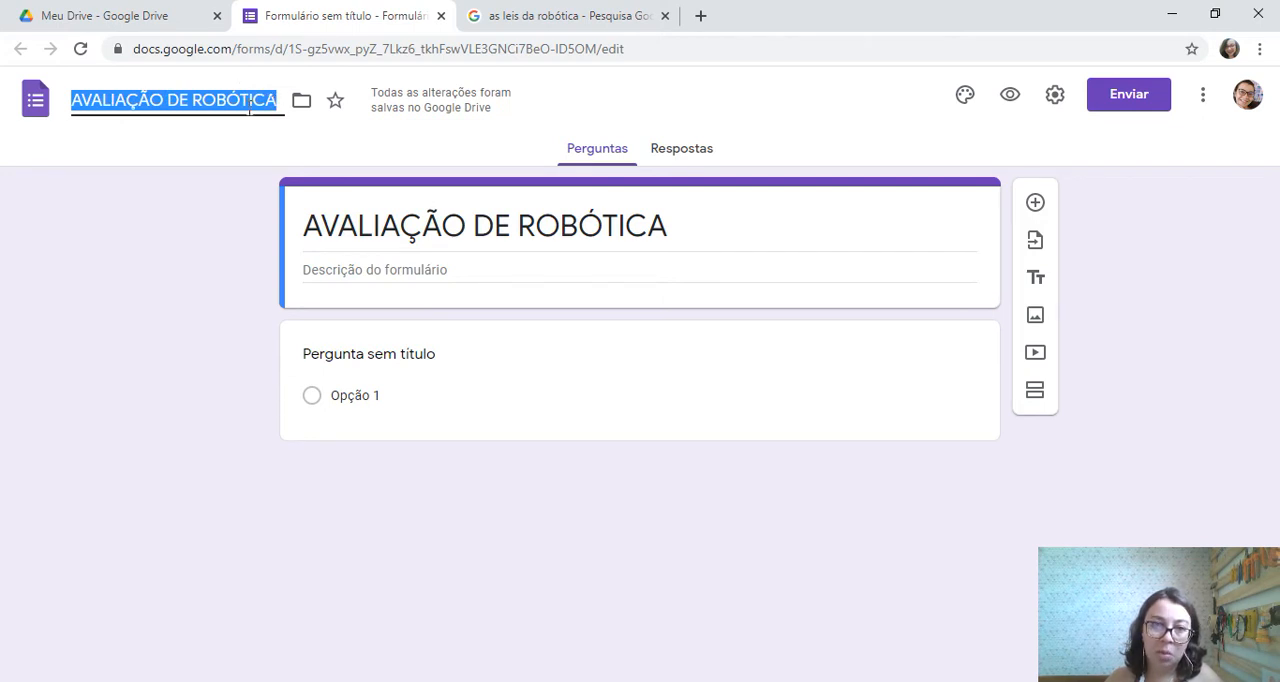
{"action": "left_click", "coordinate": [279, 130]}
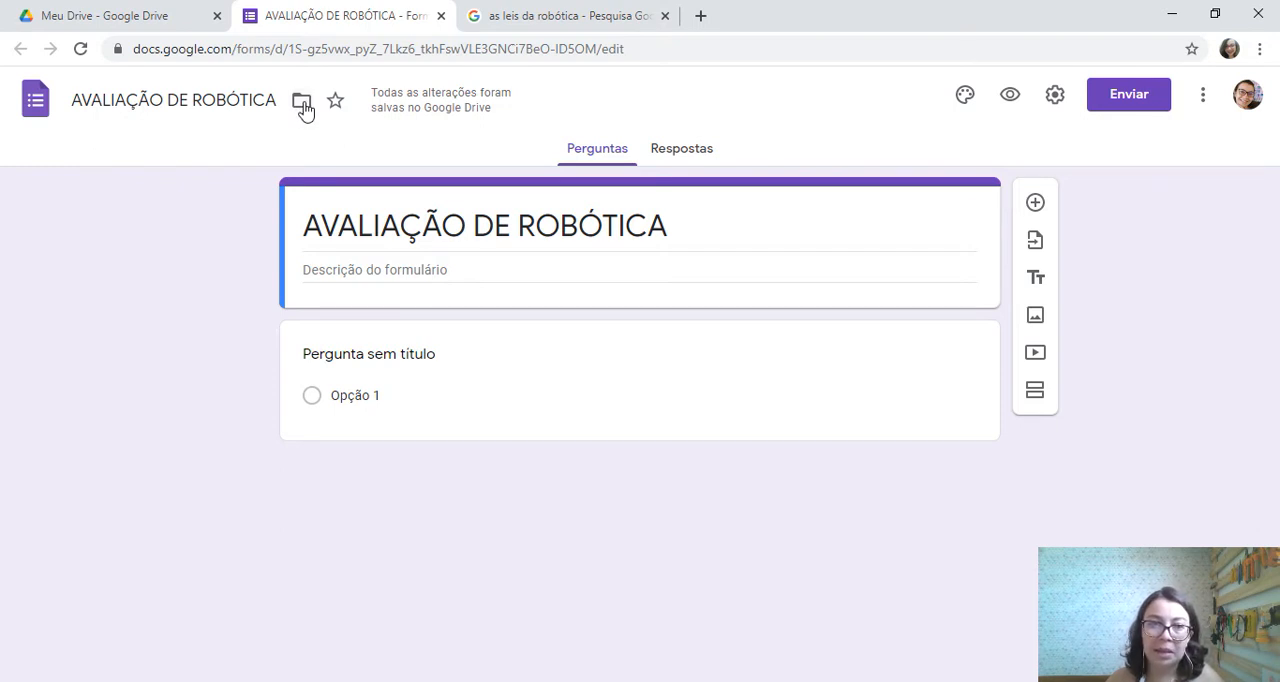
Move the form into the "COEDUC 2021" folder in Meu Drive and accept the access change
{"action": "left_click", "coordinate": [303, 101]}
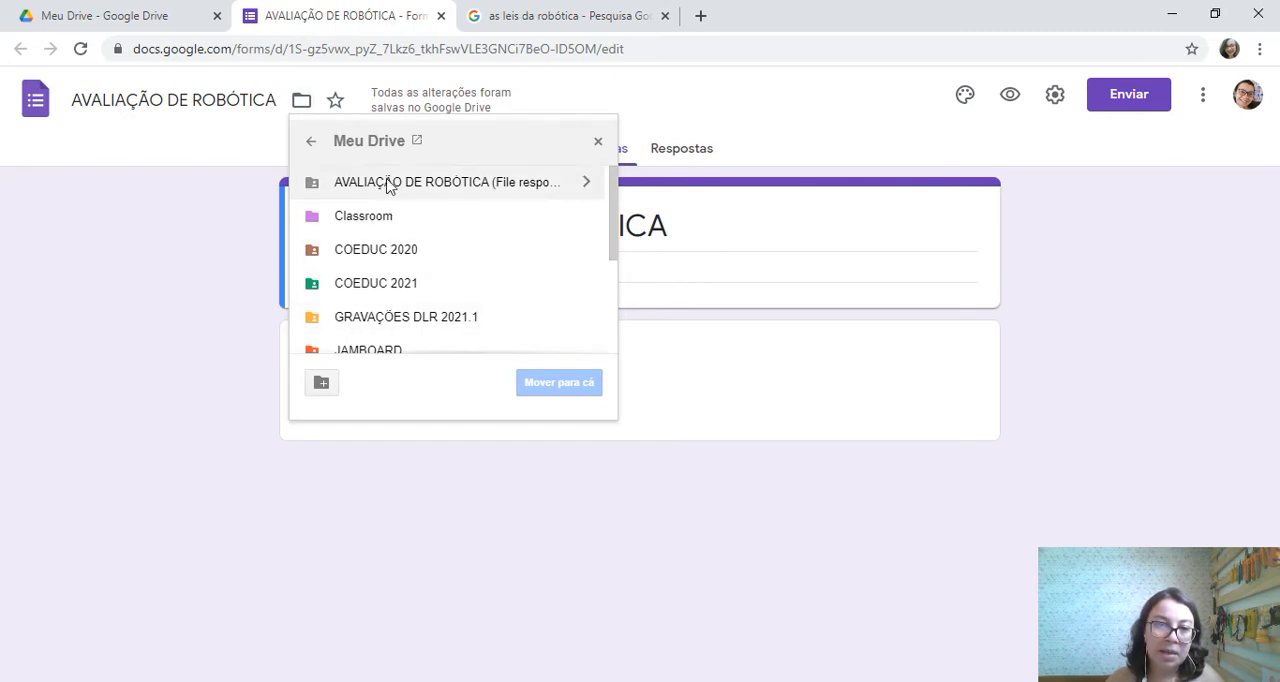
{"action": "left_click", "coordinate": [398, 290]}
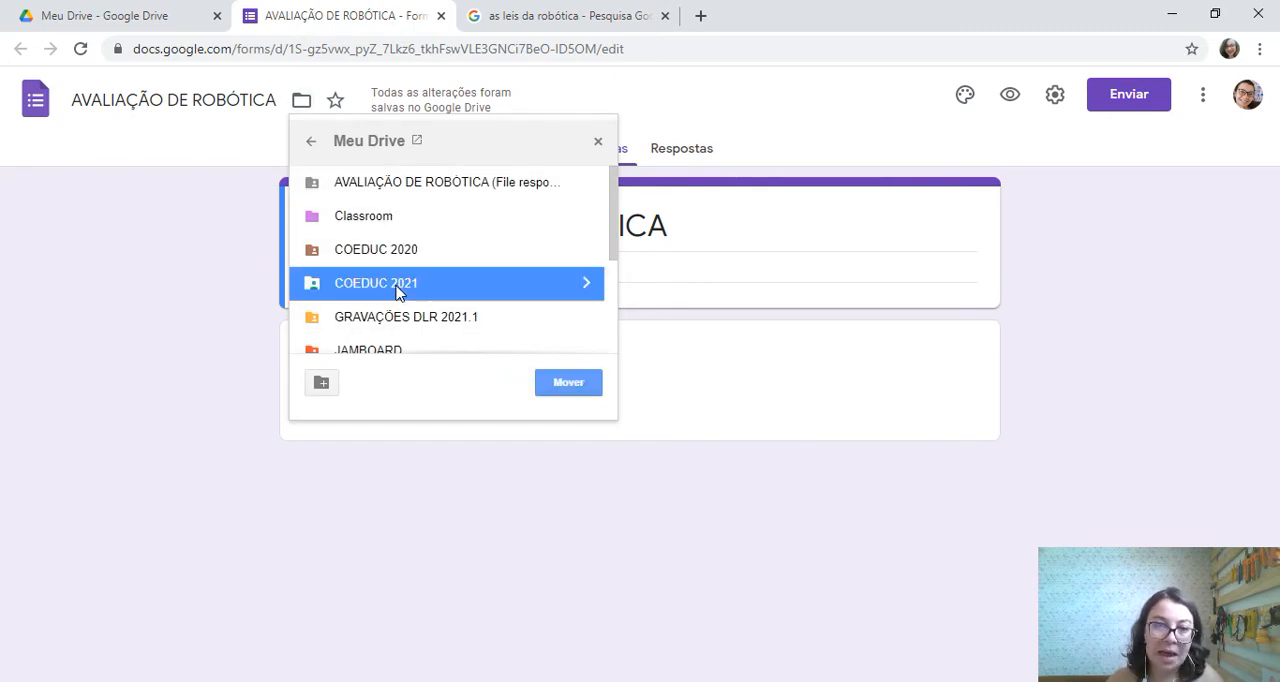
{"action": "left_click", "coordinate": [558, 390]}
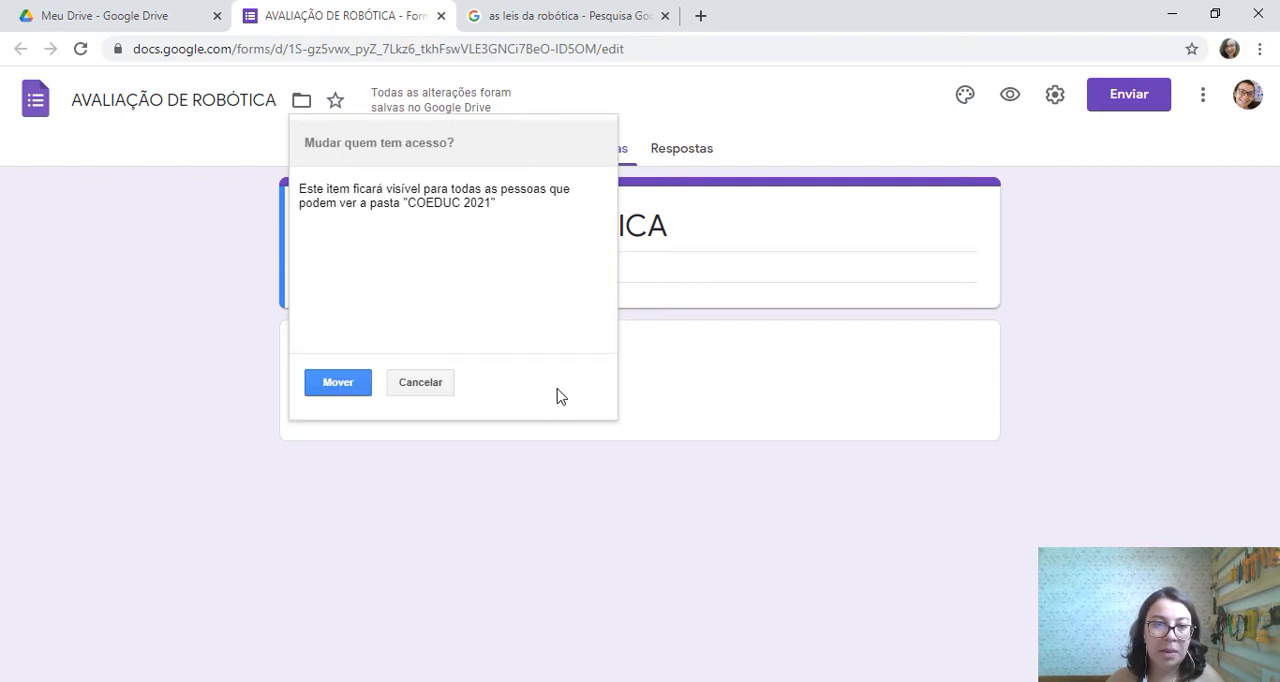
{"action": "left_click", "coordinate": [355, 385]}
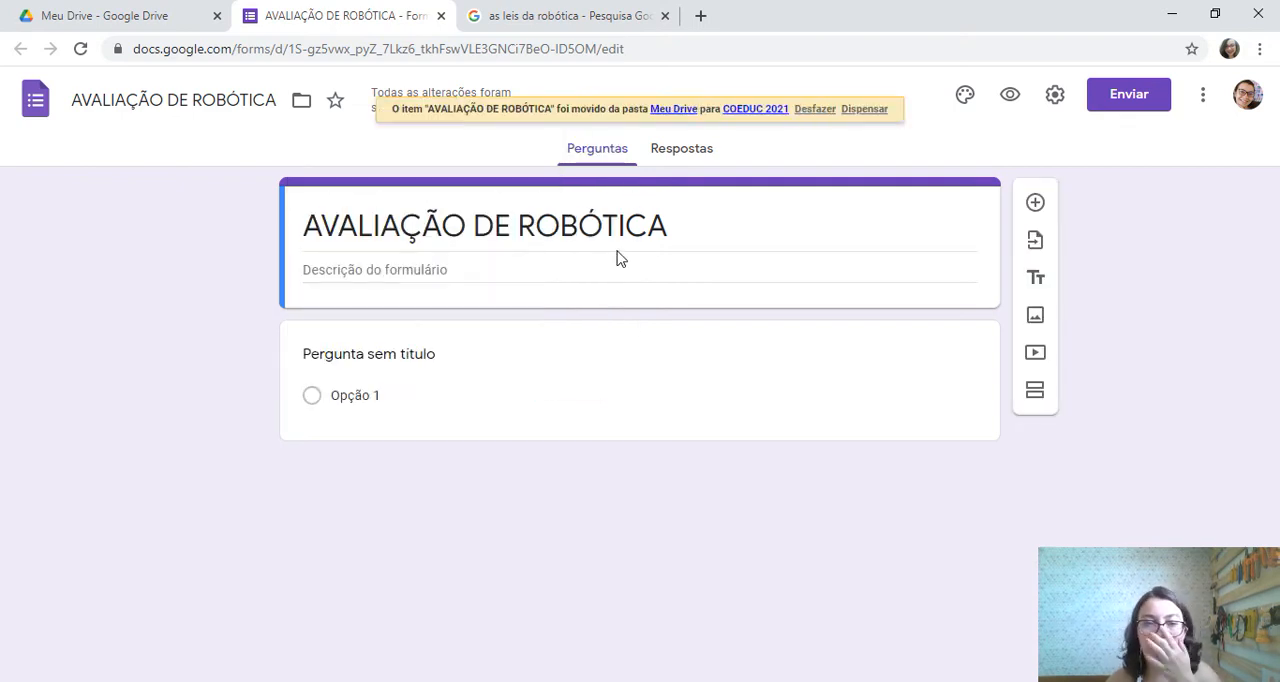
Enter a two-line form description: "- Não permitido copiar trechos de textos da internet" and "- ..."
{"action": "left_click", "coordinate": [559, 270]}
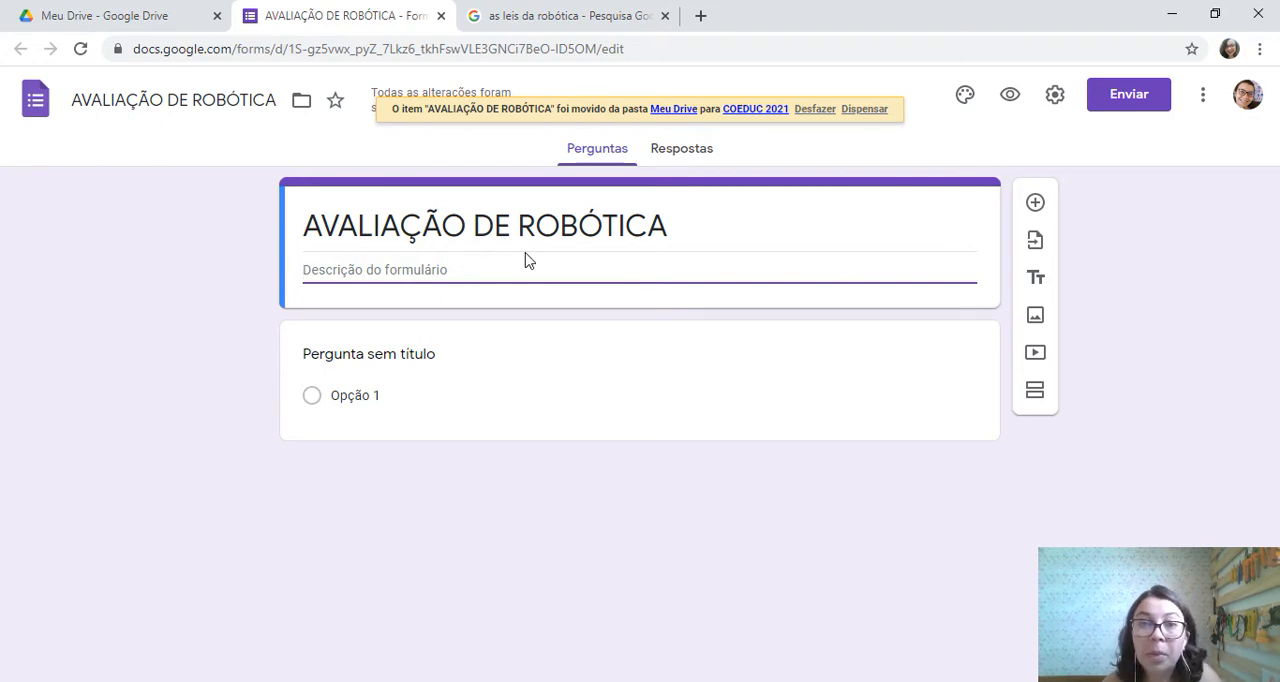
{"action": "type", "text": "- "}
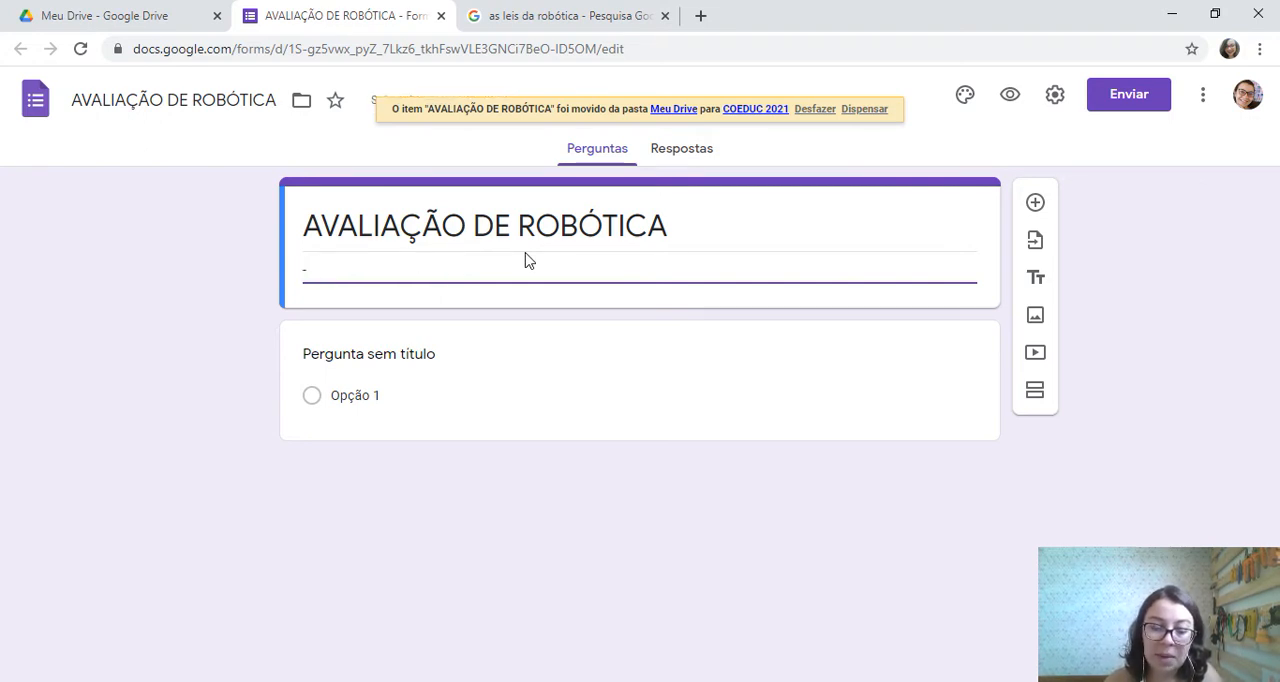
{"action": "type", "text": "Não permi"}
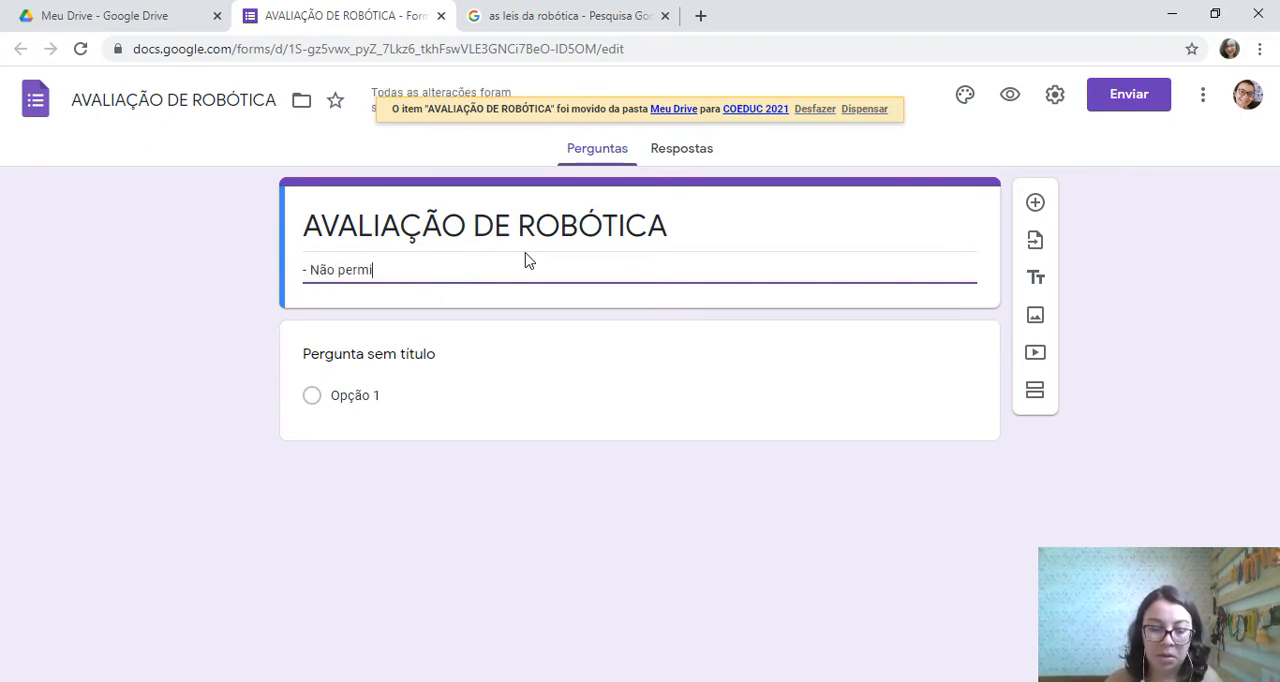
{"action": "type", "text": "tido copiar "}
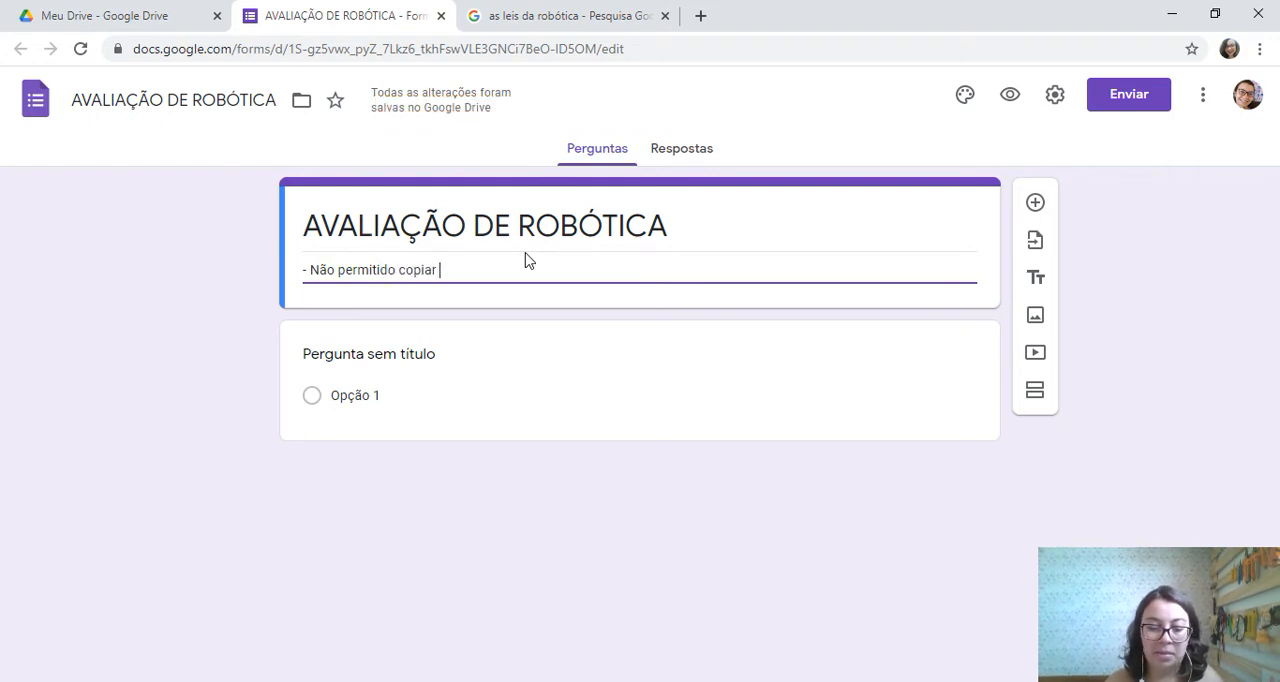
{"action": "type", "text": "trechos de"}
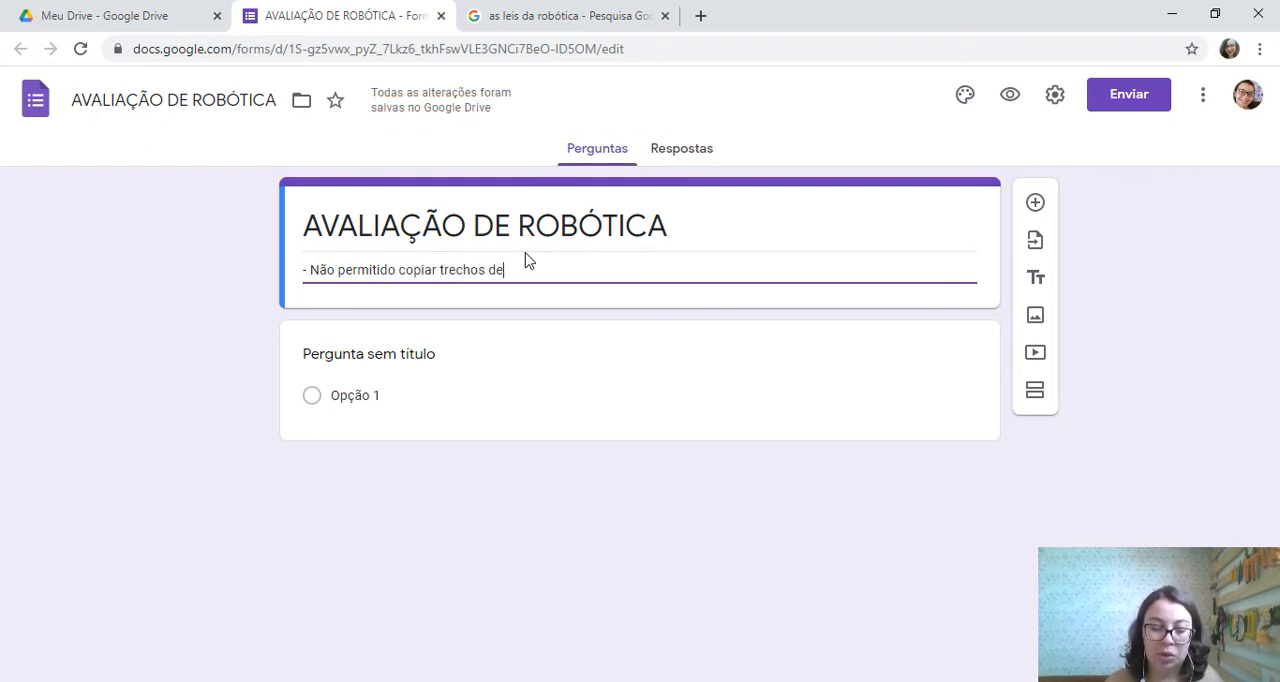
{"action": "type", "text": " textos"}
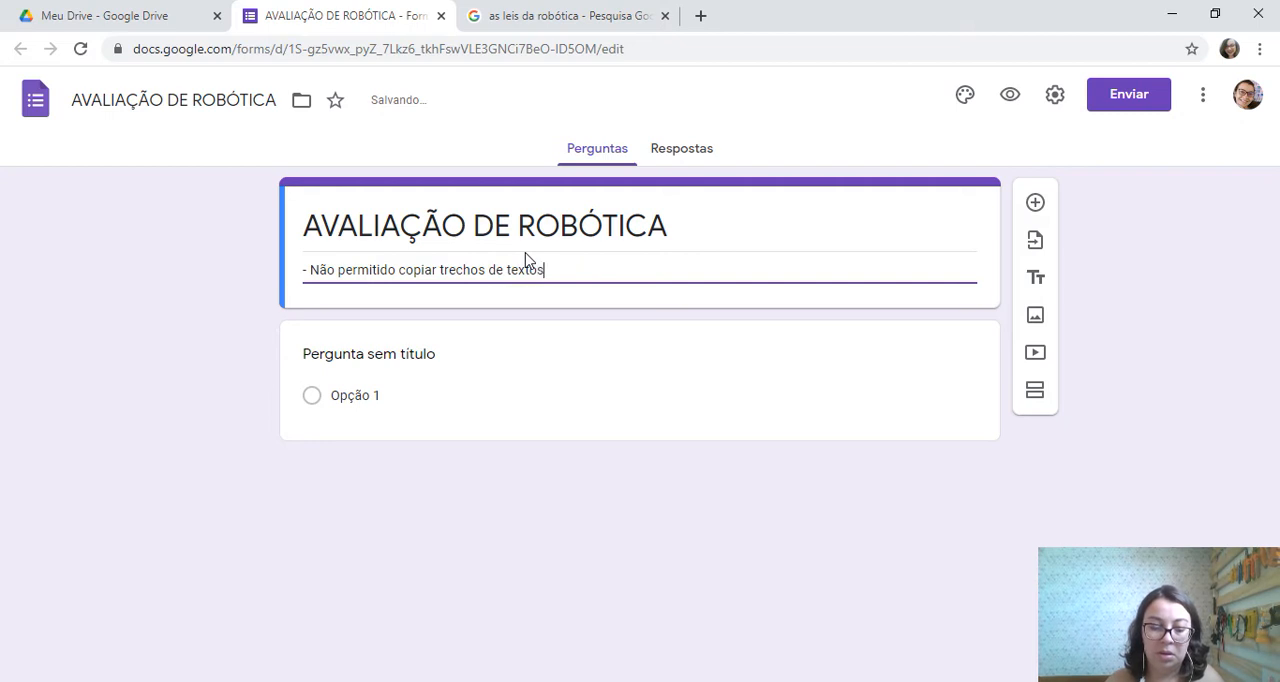
{"action": "type", "text": " da internet"}
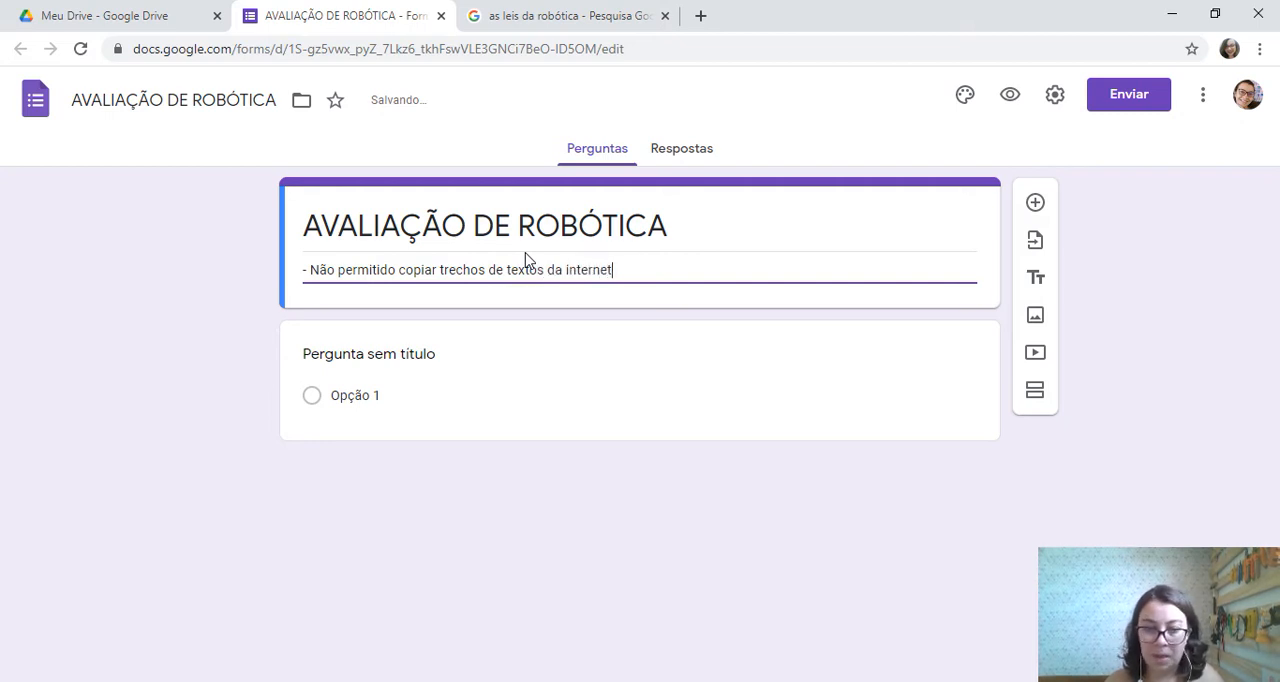
{"action": "key", "text": "Return"}
{"action": "type", "text": "- ..."}
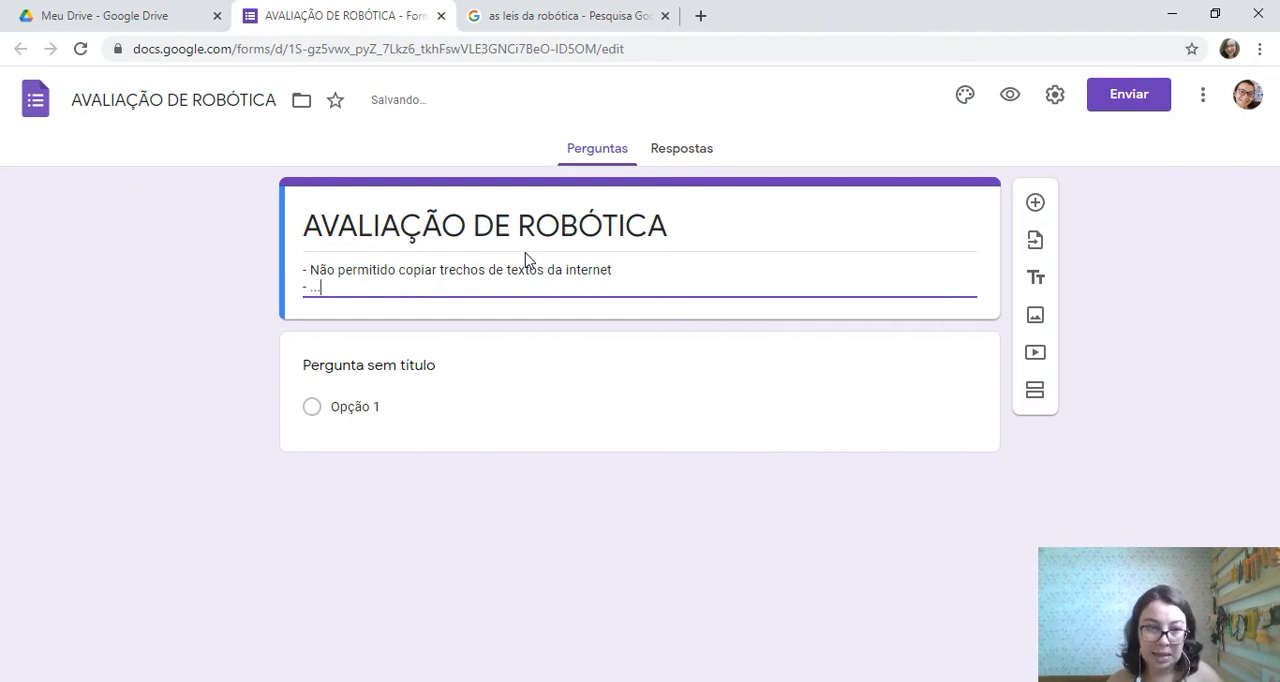
{"action": "left_click", "coordinate": [948, 336]}
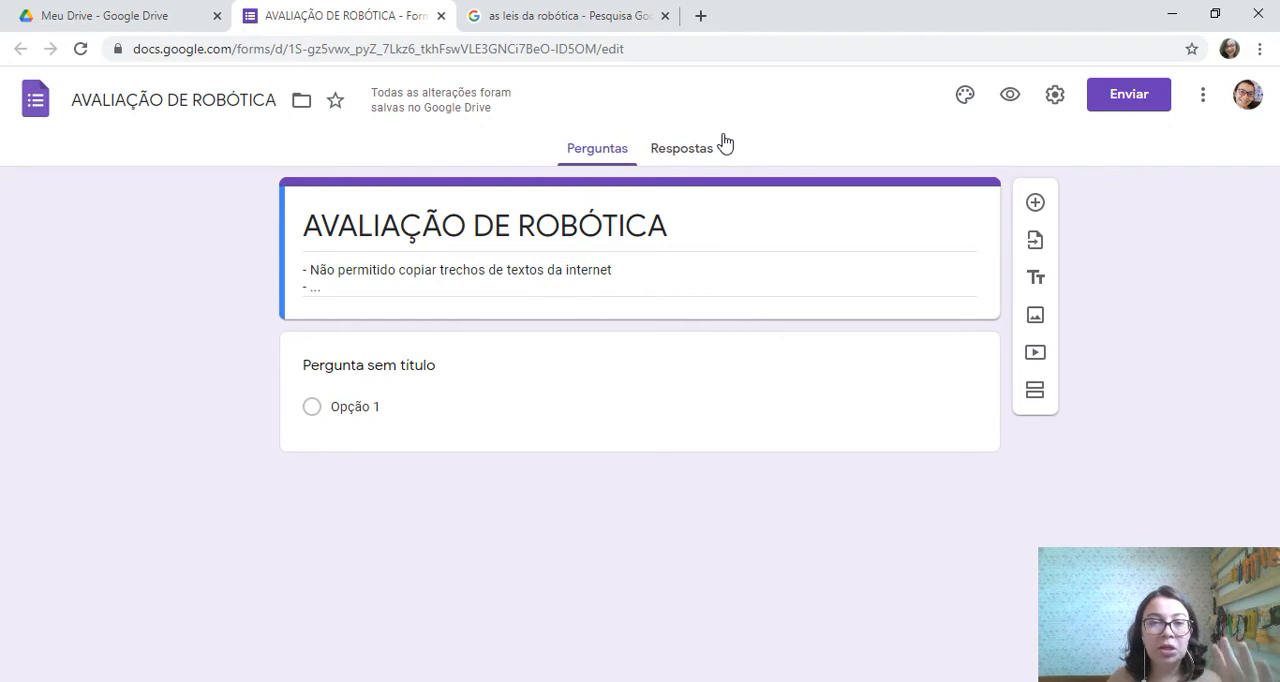
Turn the form into a graded quiz by enabling "Criar teste" in its settings
{"action": "left_click", "coordinate": [1055, 100]}
{"action": "left_click", "coordinate": [1055, 100]}
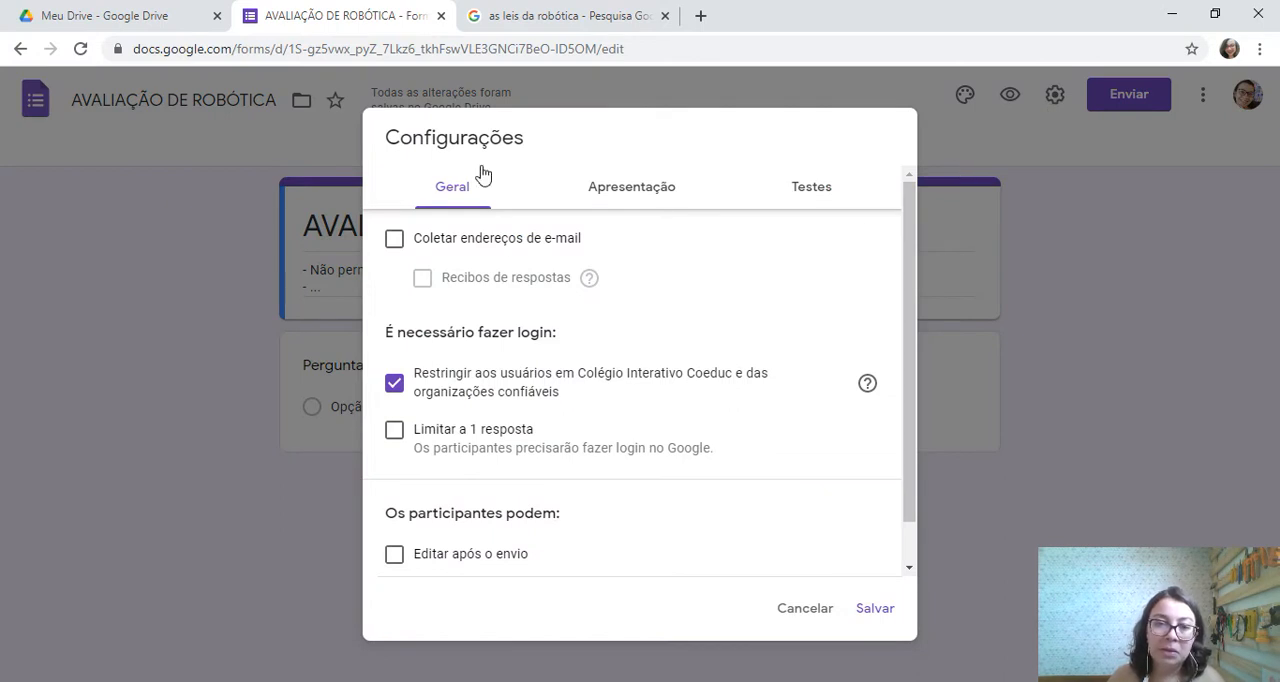
{"action": "left_click", "coordinate": [820, 190]}
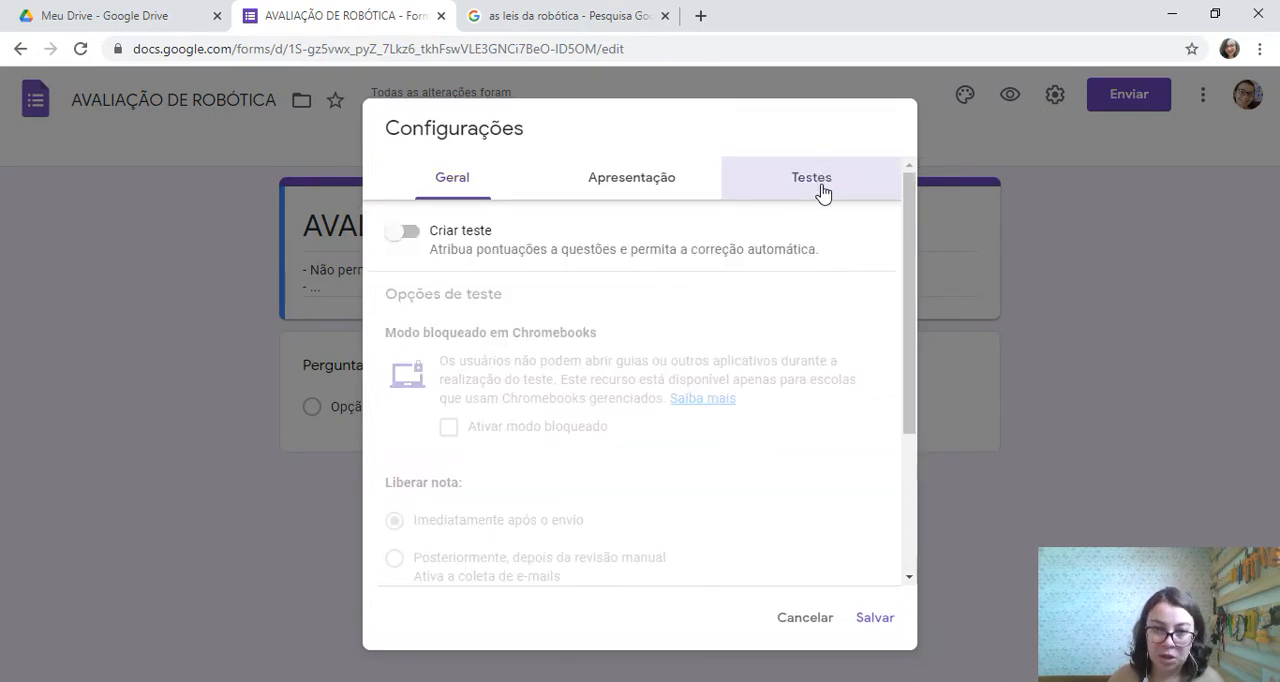
{"action": "left_click", "coordinate": [401, 238]}
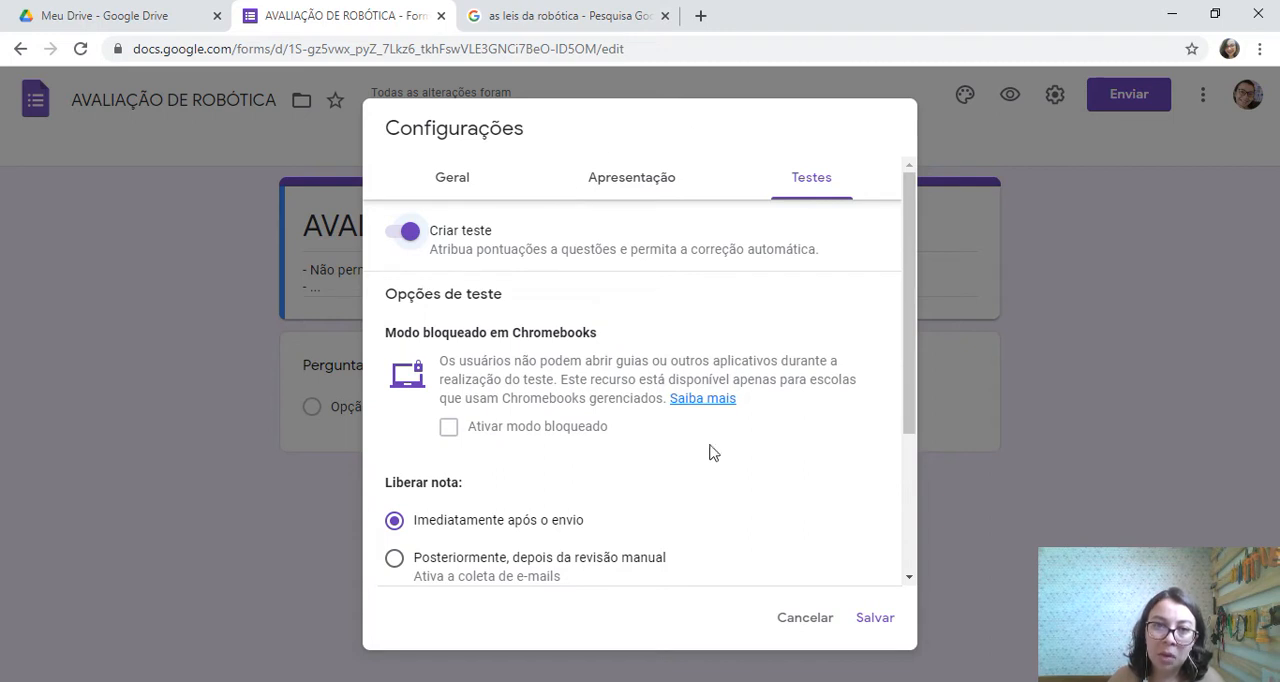
Set the quiz grade release to "Posteriormente, depois da revisão manual"
{"action": "scroll", "coordinate": [555, 360], "scroll_direction": "down", "scroll_amount": 3}
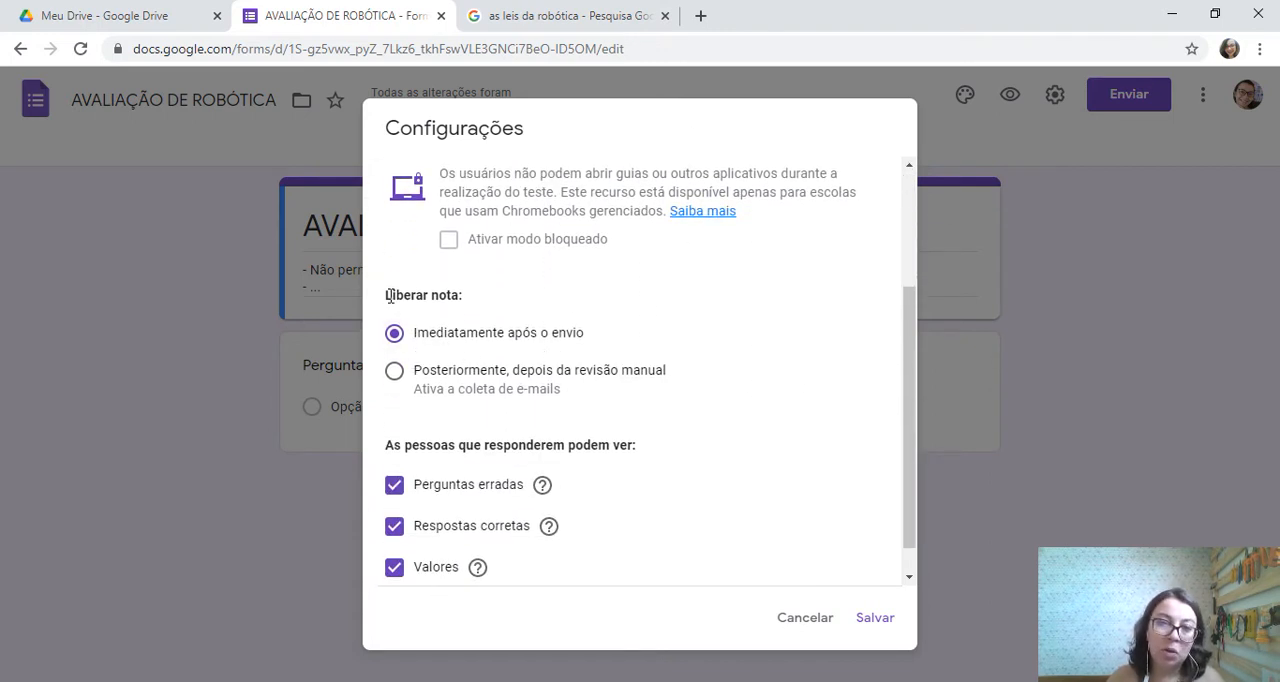
{"action": "left_click_drag", "start_coordinate": [388, 295], "coordinate": [477, 306]}
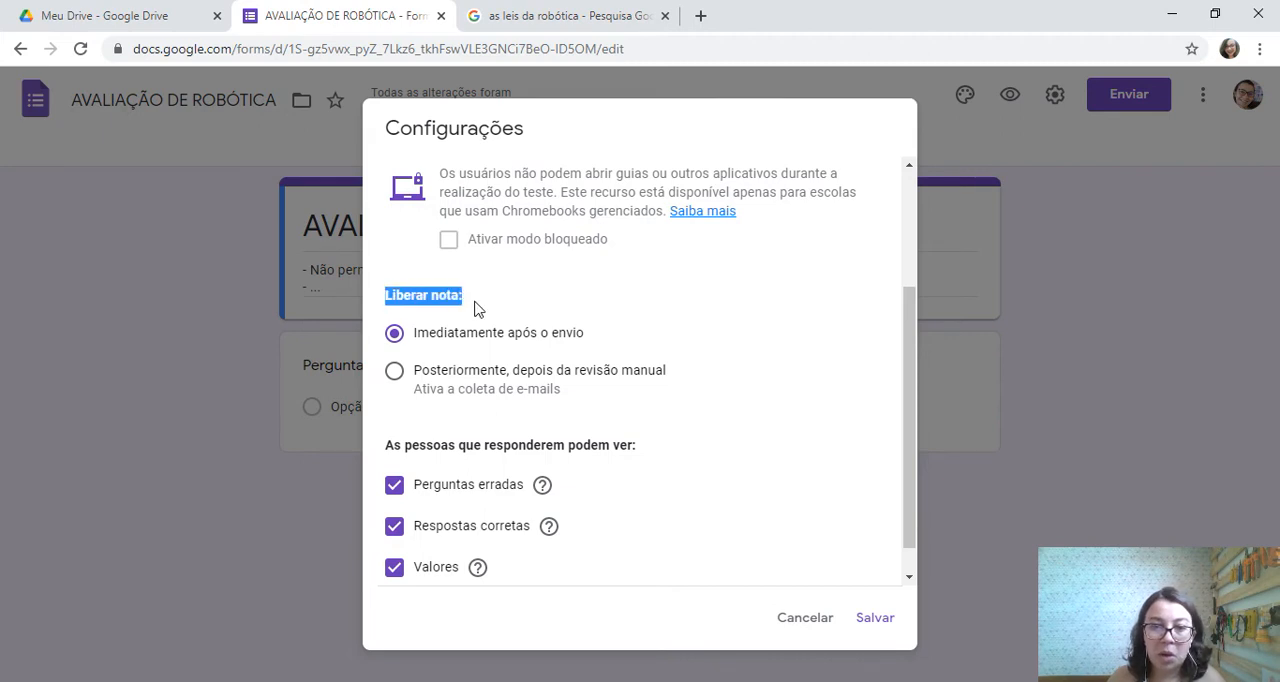
{"action": "left_click", "coordinate": [477, 308]}
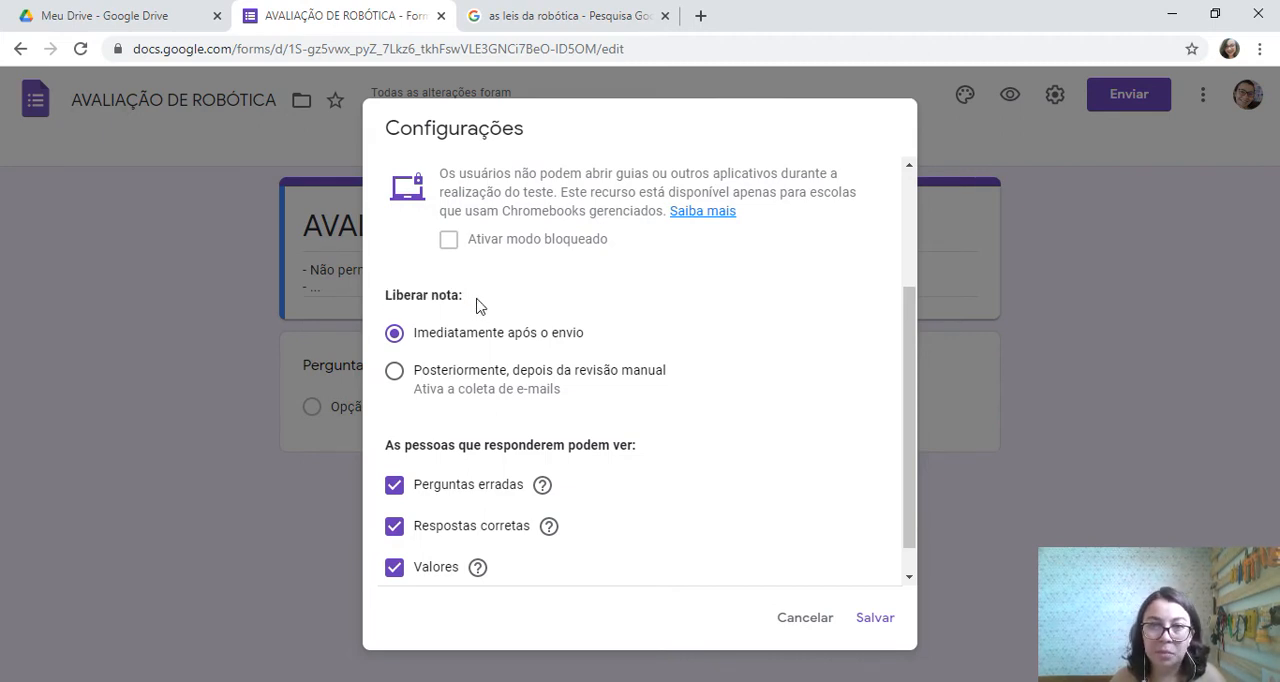
{"action": "left_click", "coordinate": [394, 373]}
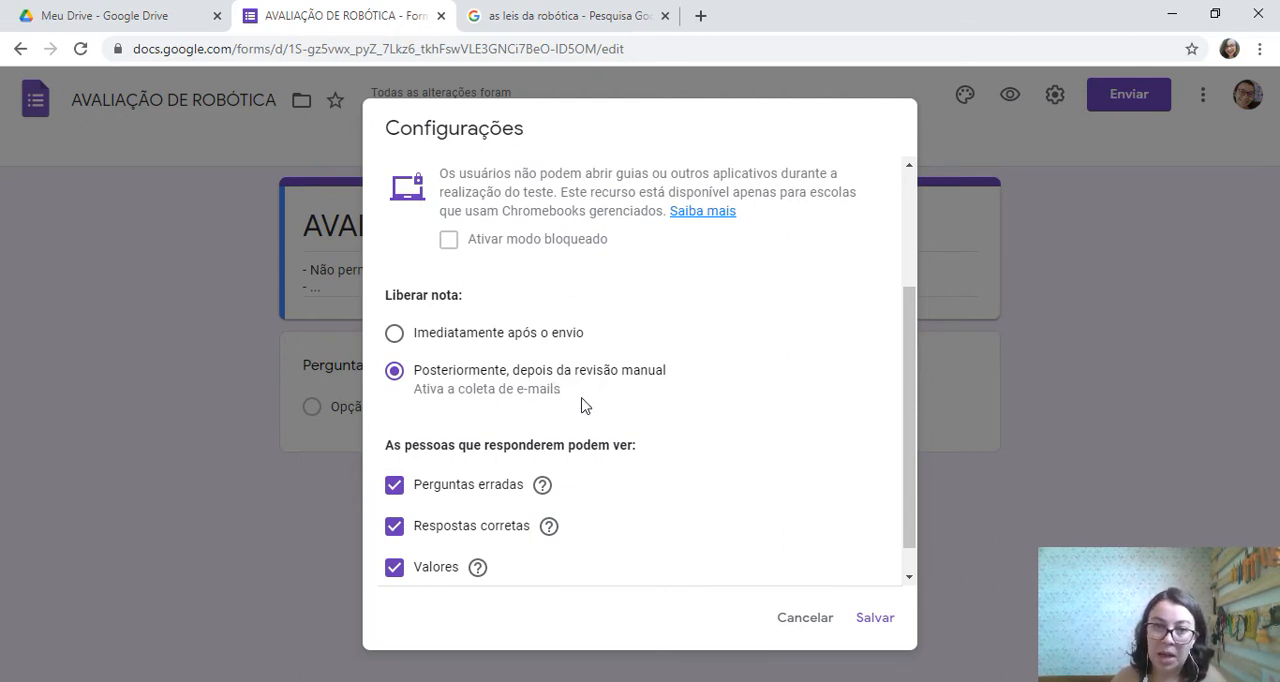
Stop respondents from seeing "Perguntas erradas" and "Respostas corretas" in the quiz options
{"action": "scroll", "coordinate": [571, 397], "scroll_direction": "down", "scroll_amount": 1}
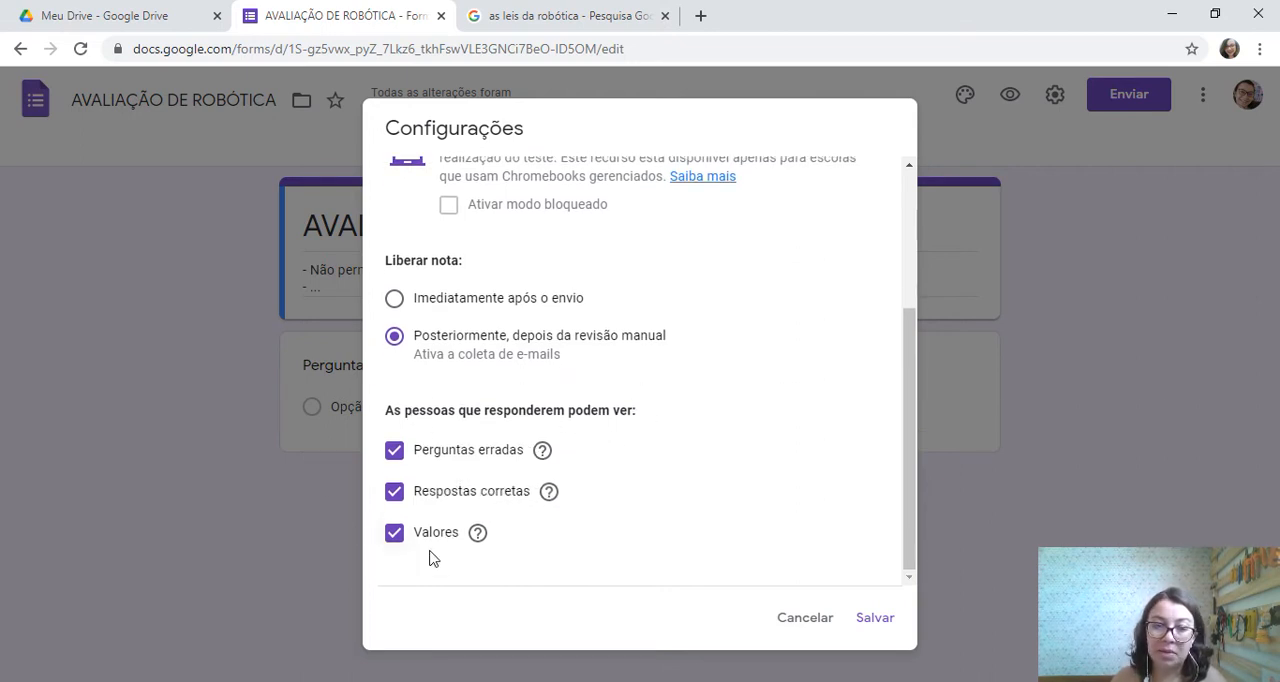
{"action": "left_click", "coordinate": [395, 453]}
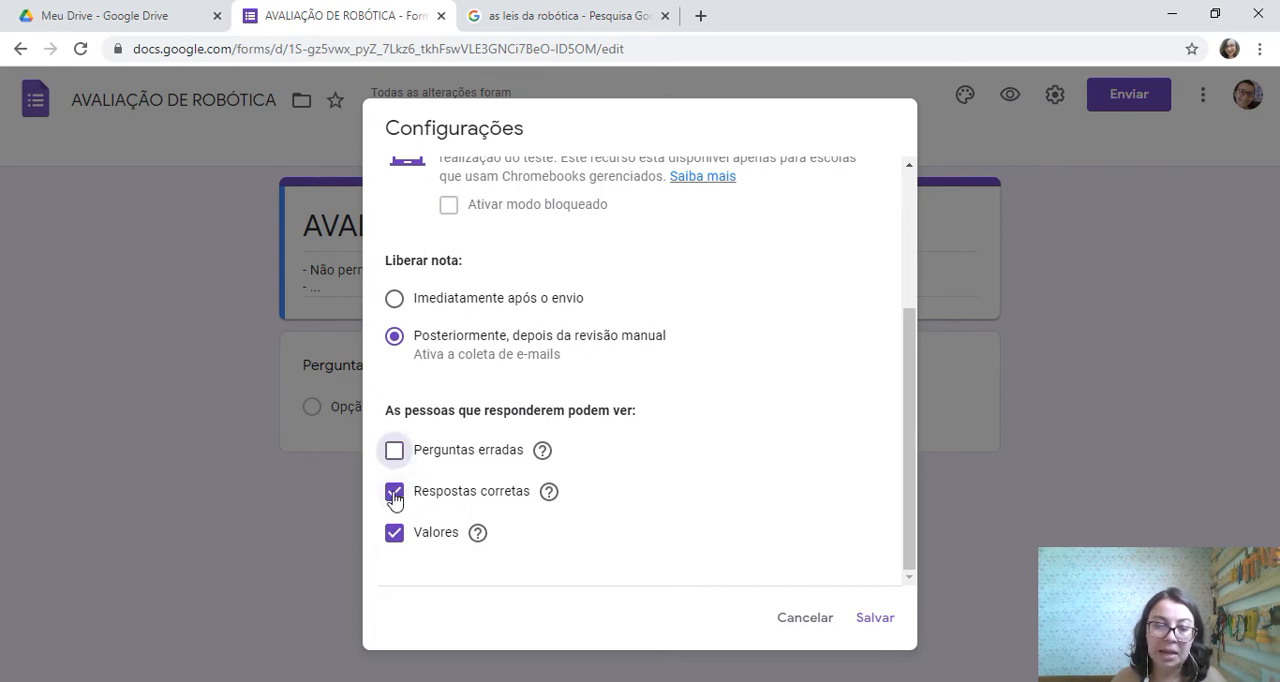
{"action": "left_click", "coordinate": [394, 491]}
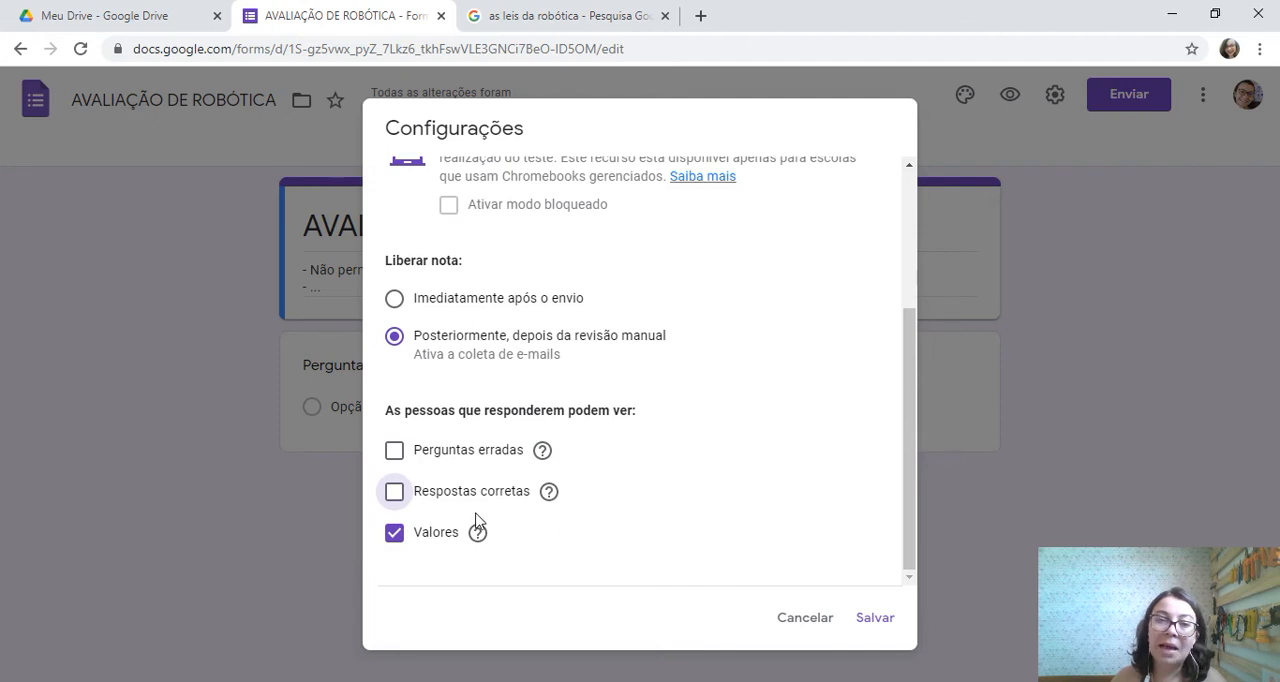
{"action": "scroll", "coordinate": [426, 226], "scroll_direction": "up", "scroll_amount": 3}
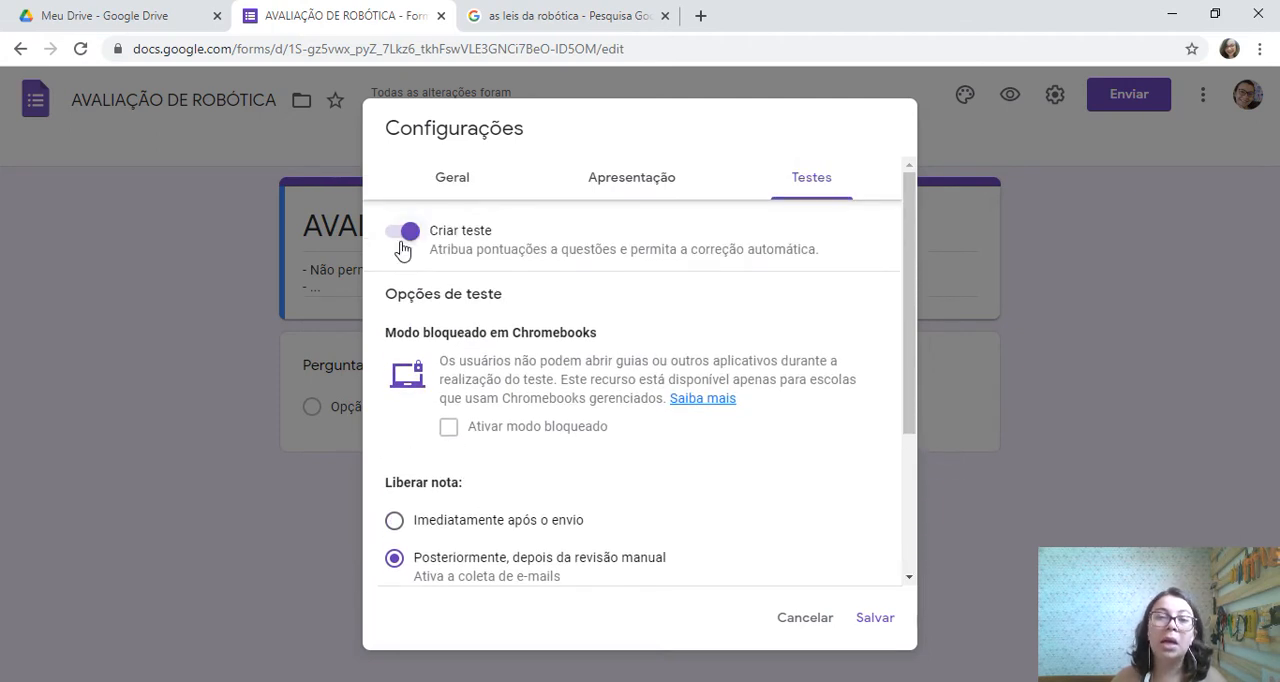
{"action": "scroll", "coordinate": [551, 526], "scroll_direction": "down", "scroll_amount": 3}
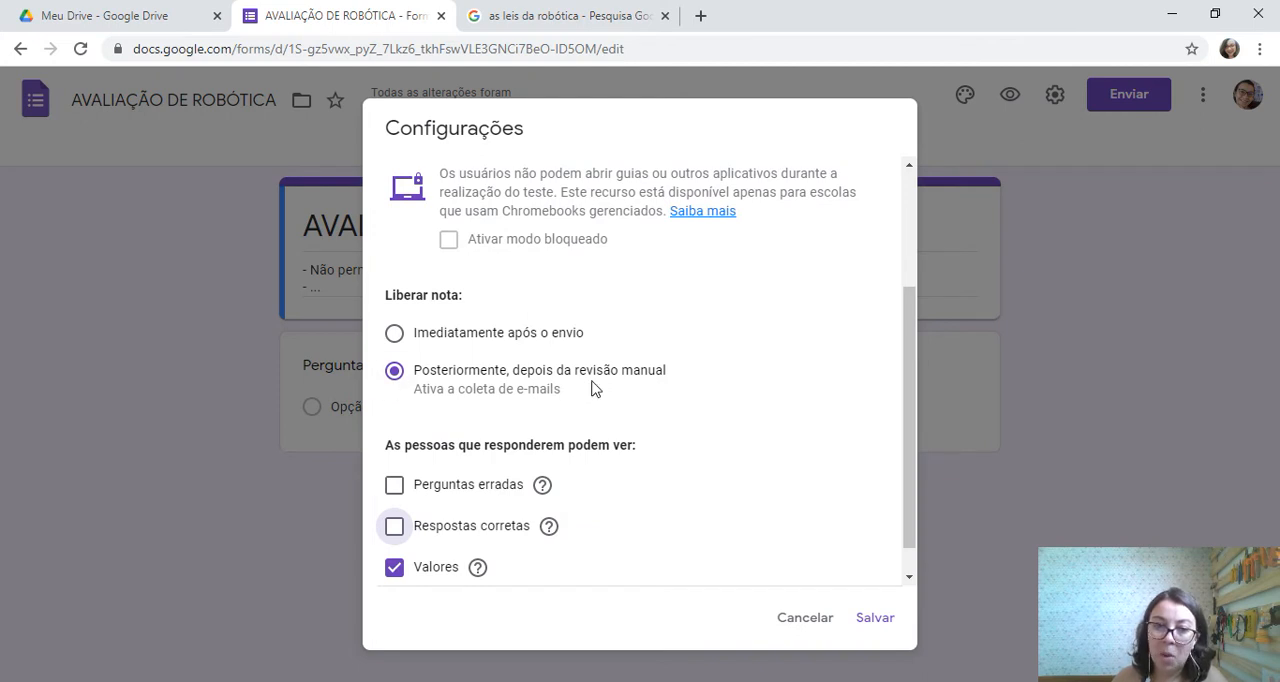
Save the quiz settings and check the e-mail collection notice in the form header
{"action": "scroll", "coordinate": [391, 557], "scroll_direction": "down", "scroll_amount": 1}
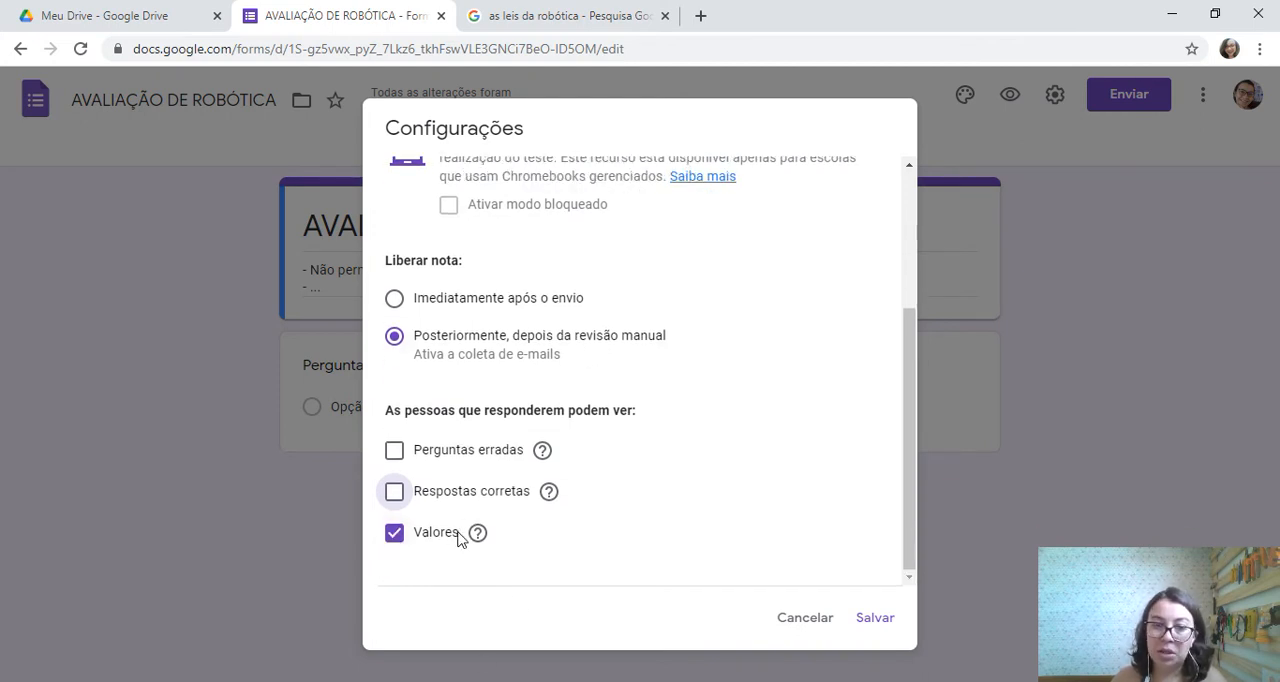
{"action": "left_click", "coordinate": [874, 620]}
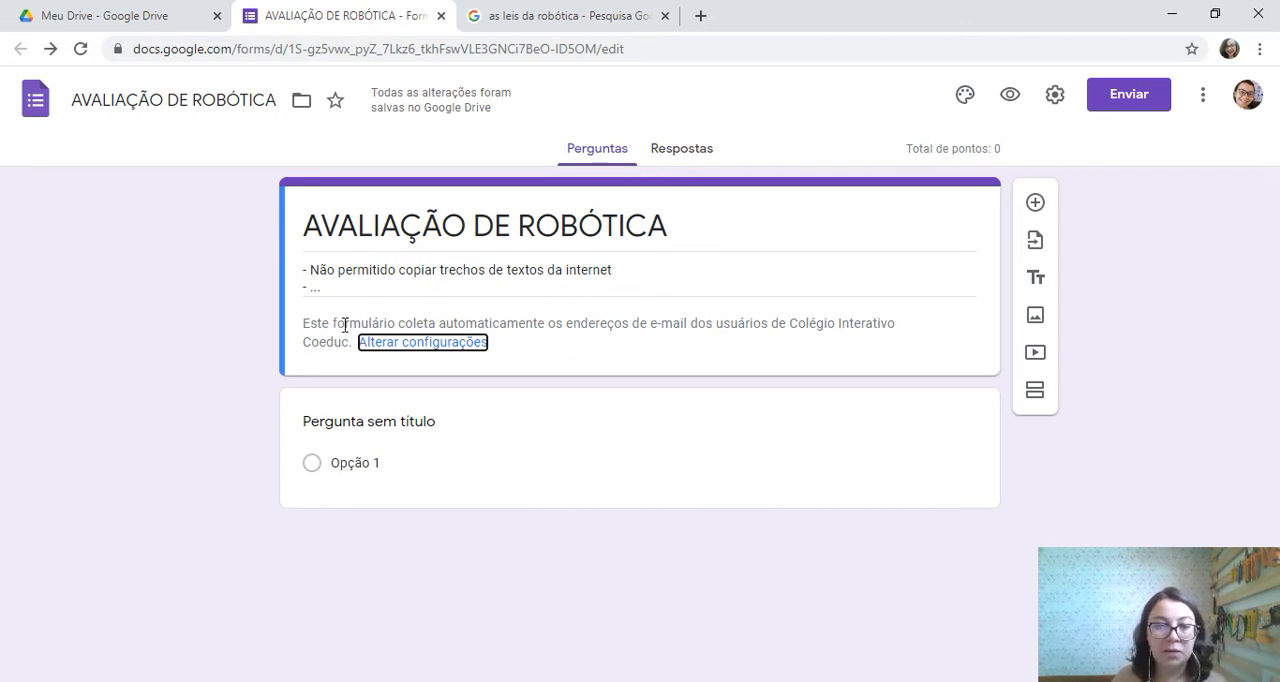
{"action": "left_click_drag", "start_coordinate": [360, 325], "coordinate": [872, 317]}
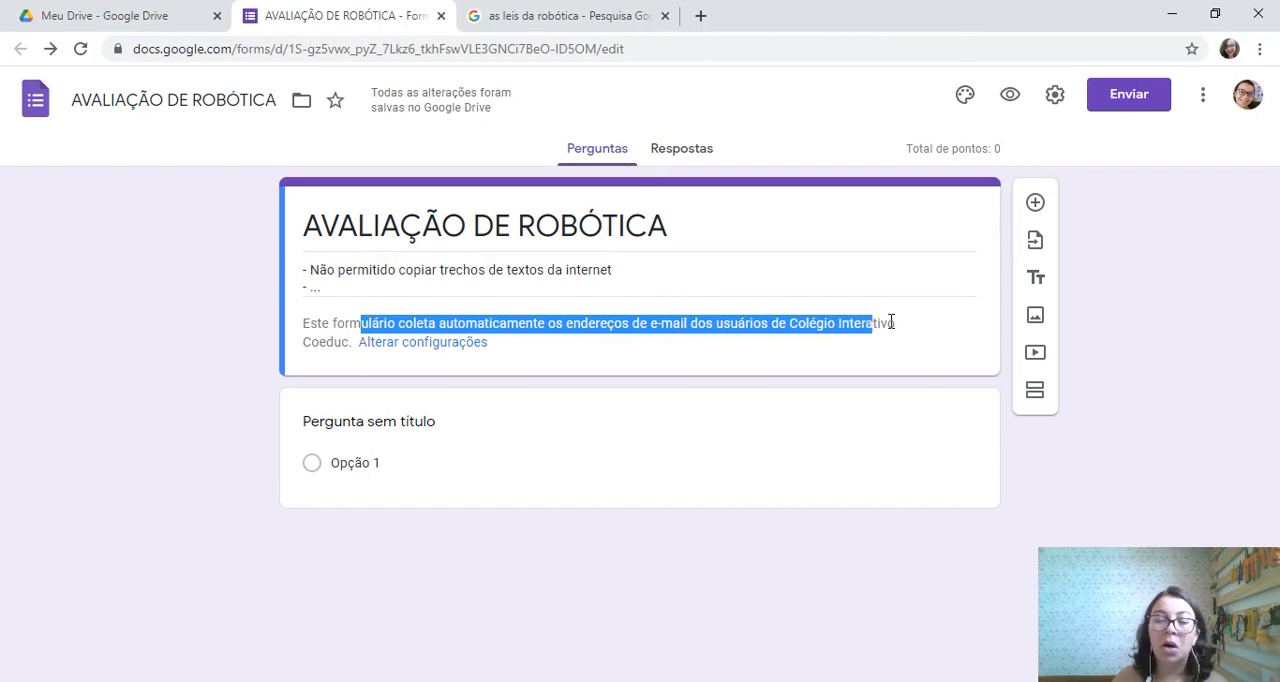
{"action": "left_click", "coordinate": [891, 322]}
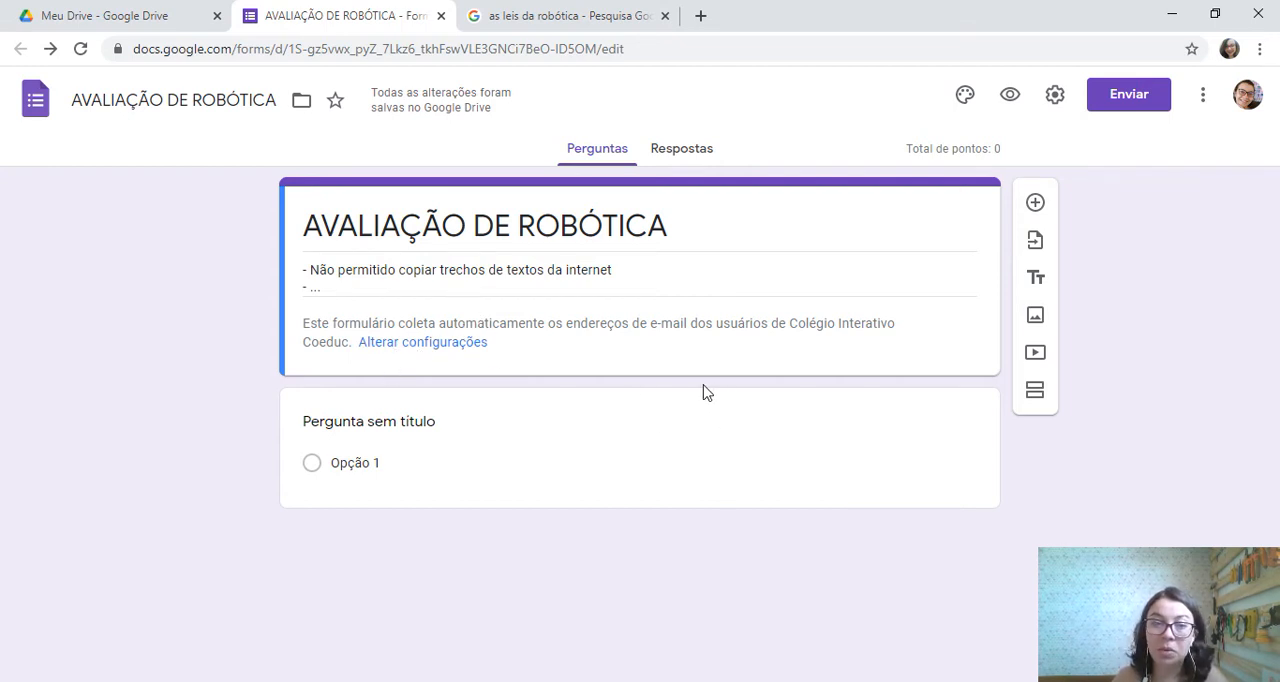
Change the untitled first question's answer type to "Resposta curta"
{"action": "left_click", "coordinate": [386, 430]}
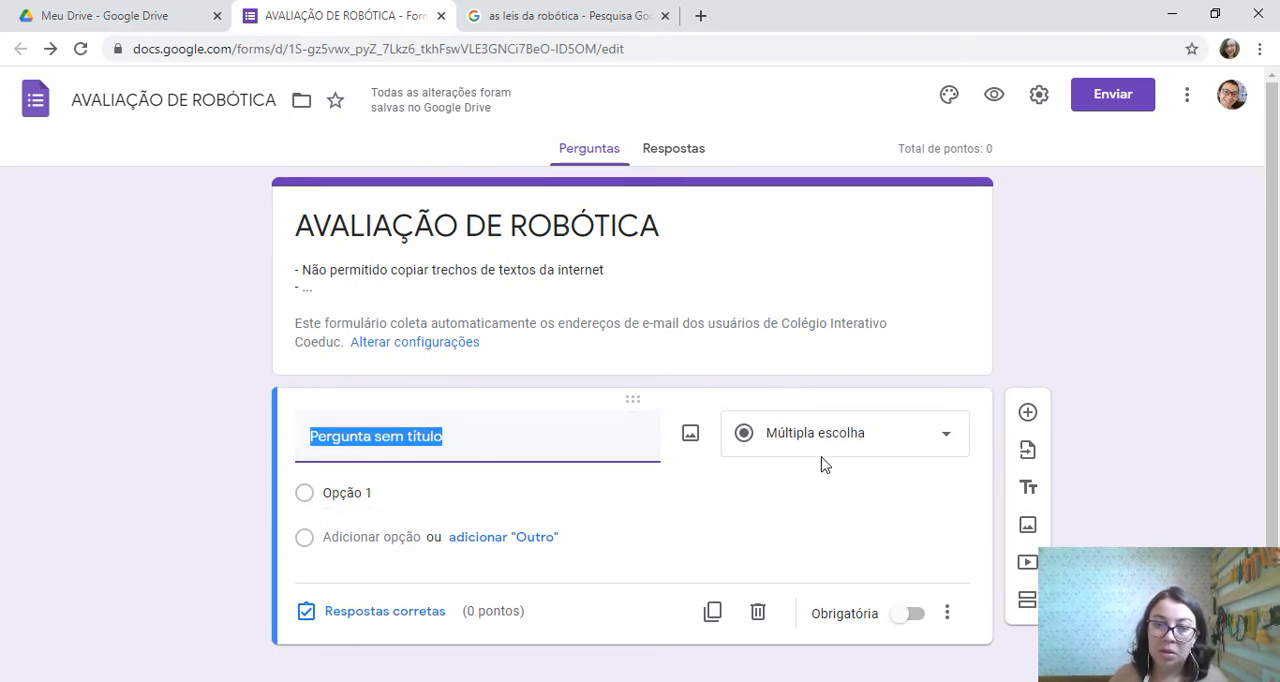
{"action": "key", "text": "ctrl"}
{"action": "key", "text": "ctrl"}
{"action": "key", "text": "ctrl"}
{"action": "key", "text": "ctrl"}
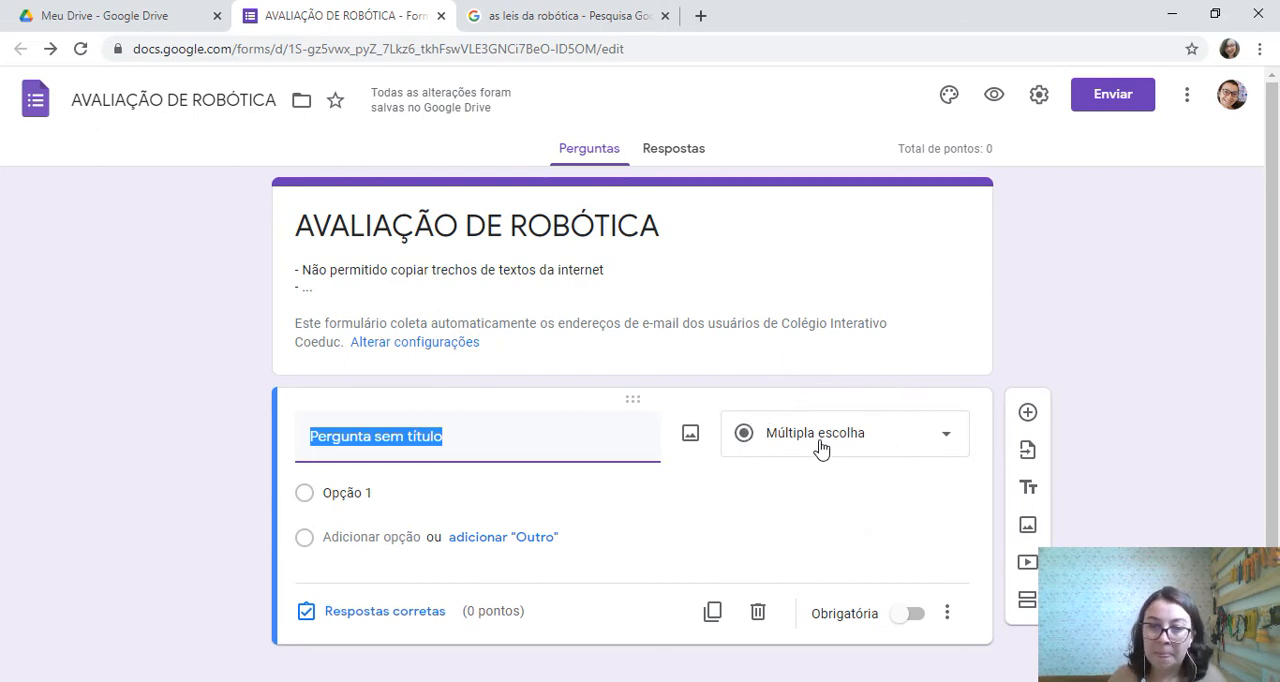
{"action": "left_click", "coordinate": [872, 440]}
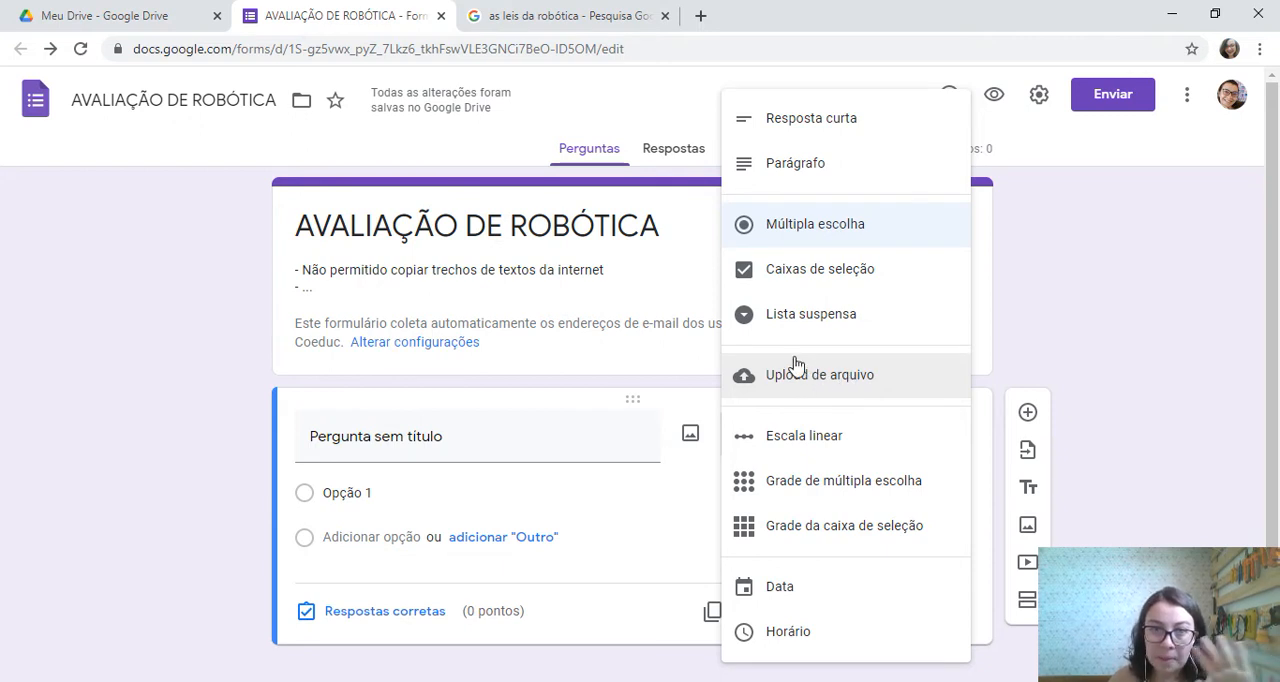
{"action": "left_click", "coordinate": [798, 120]}
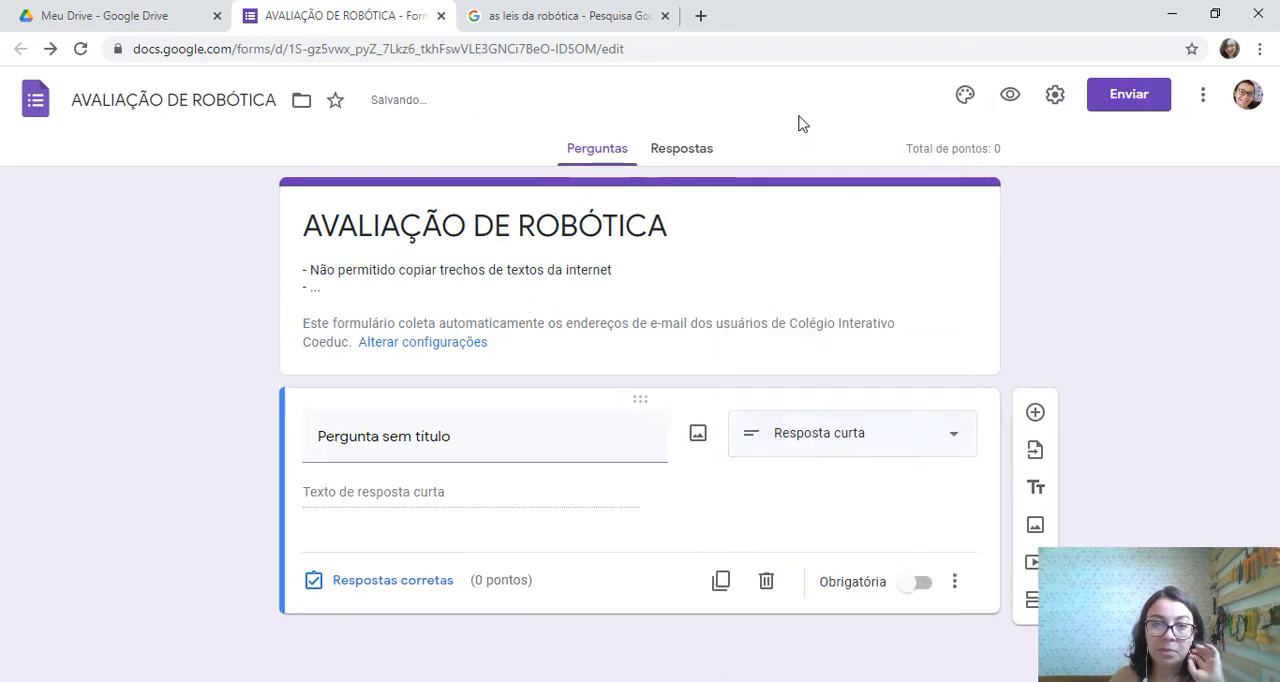
Title the short-answer question "Escreva o seu nome completo."
{"action": "left_click", "coordinate": [572, 437]}
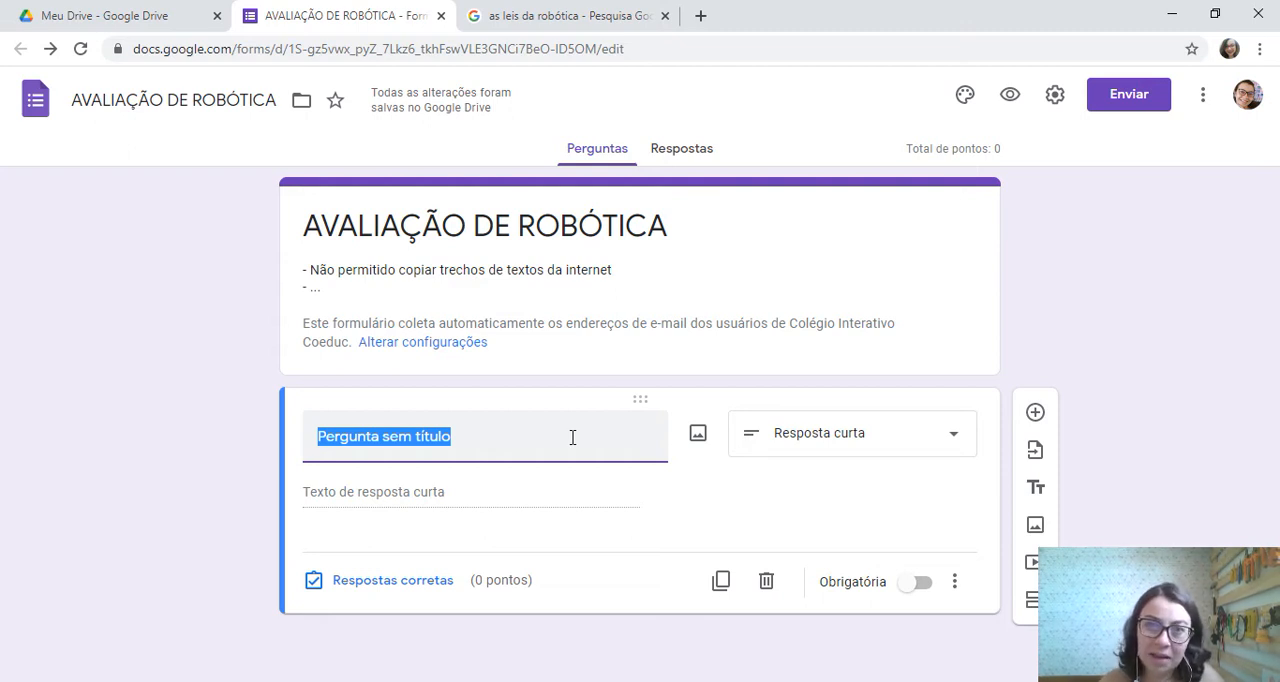
{"action": "type", "text": "E"}
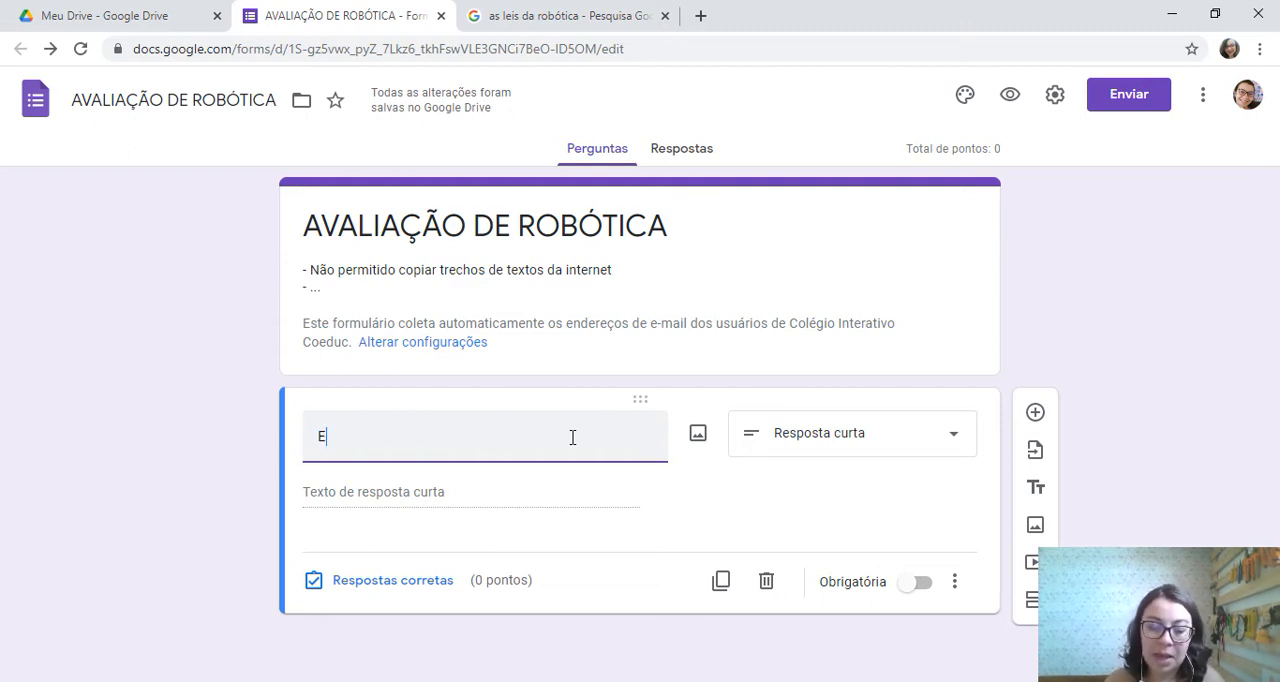
{"action": "type", "text": "screva o"}
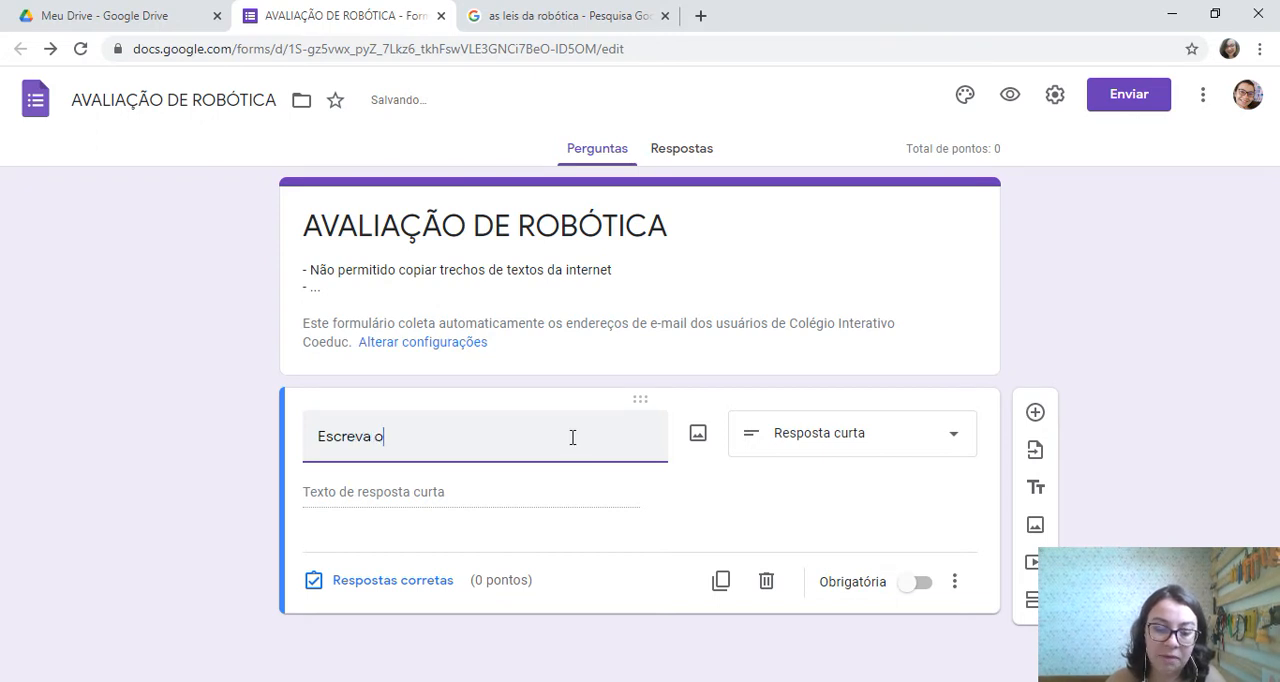
{"action": "type", "text": " seu nome completo"}
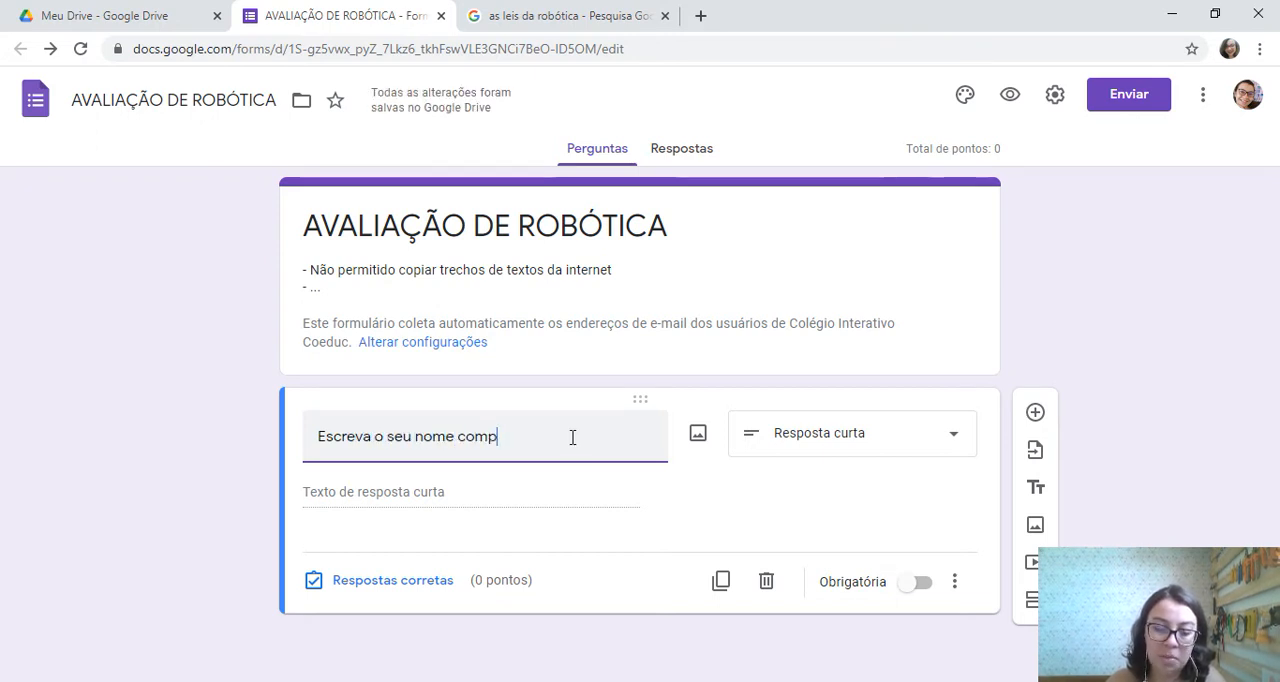
{"action": "key", "text": "BackSpace"}
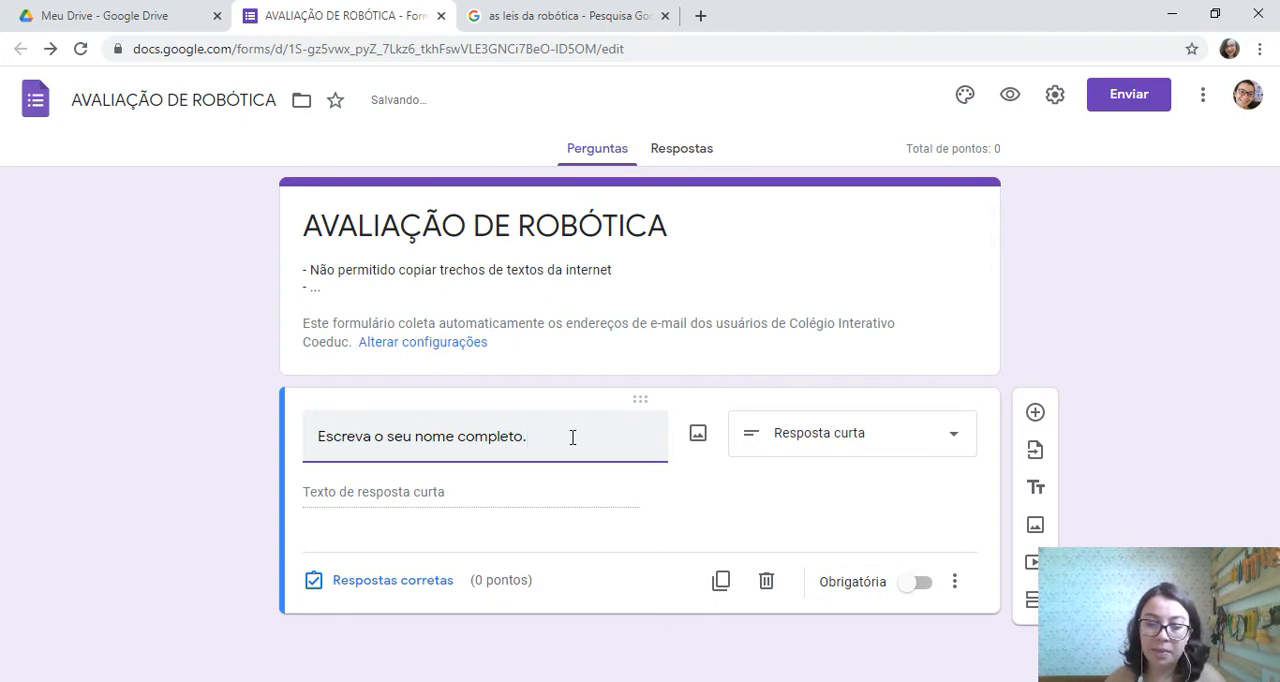
{"action": "left_click", "coordinate": [579, 587]}
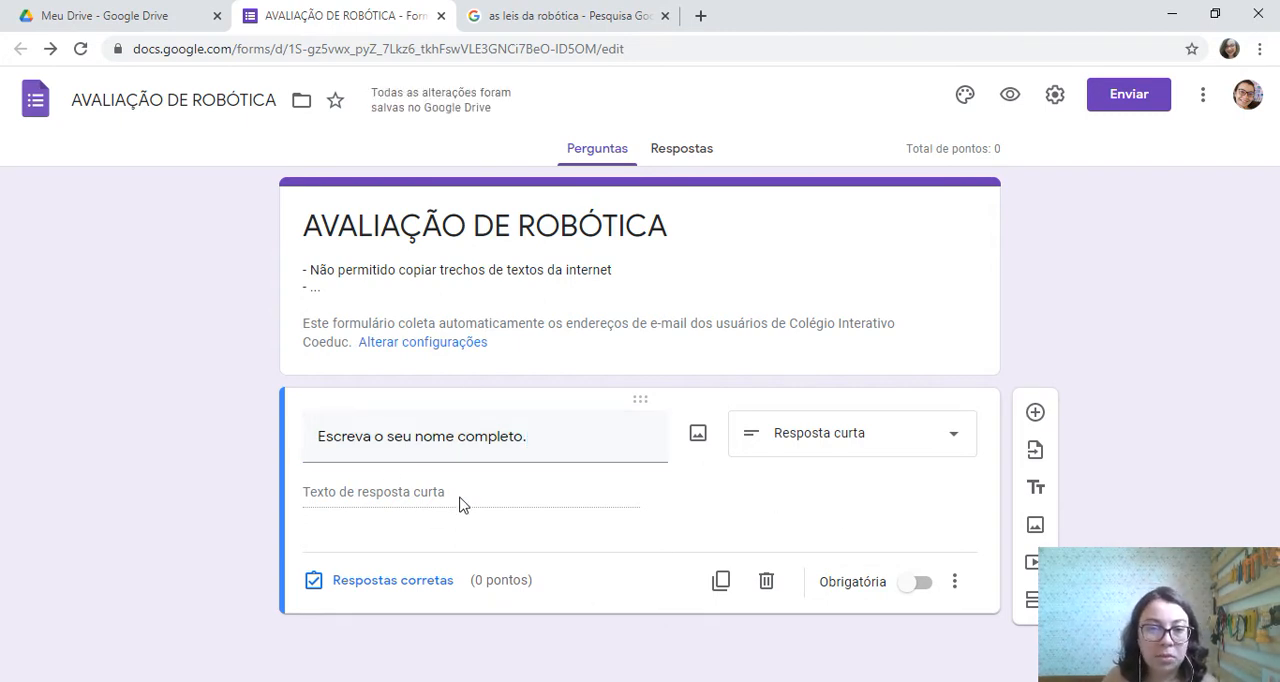
Make the full-name question required and review its correct-answer and points settings
{"action": "left_click", "coordinate": [920, 584]}
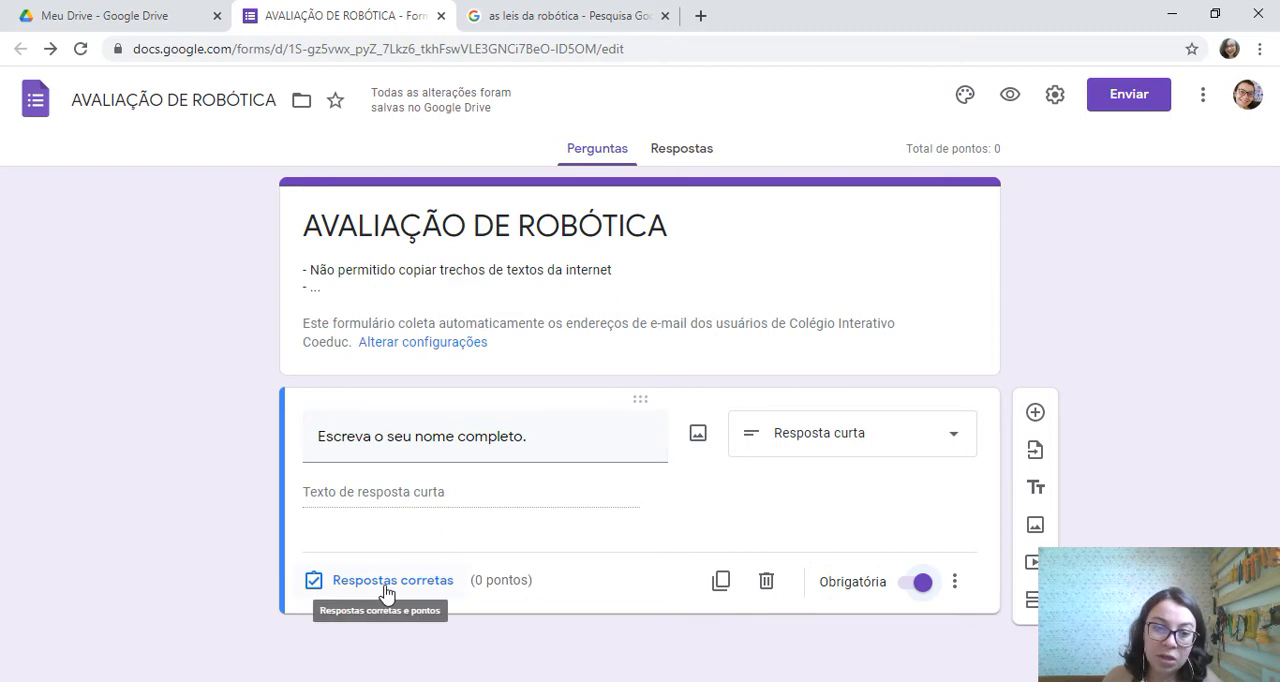
{"action": "left_click", "coordinate": [335, 591]}
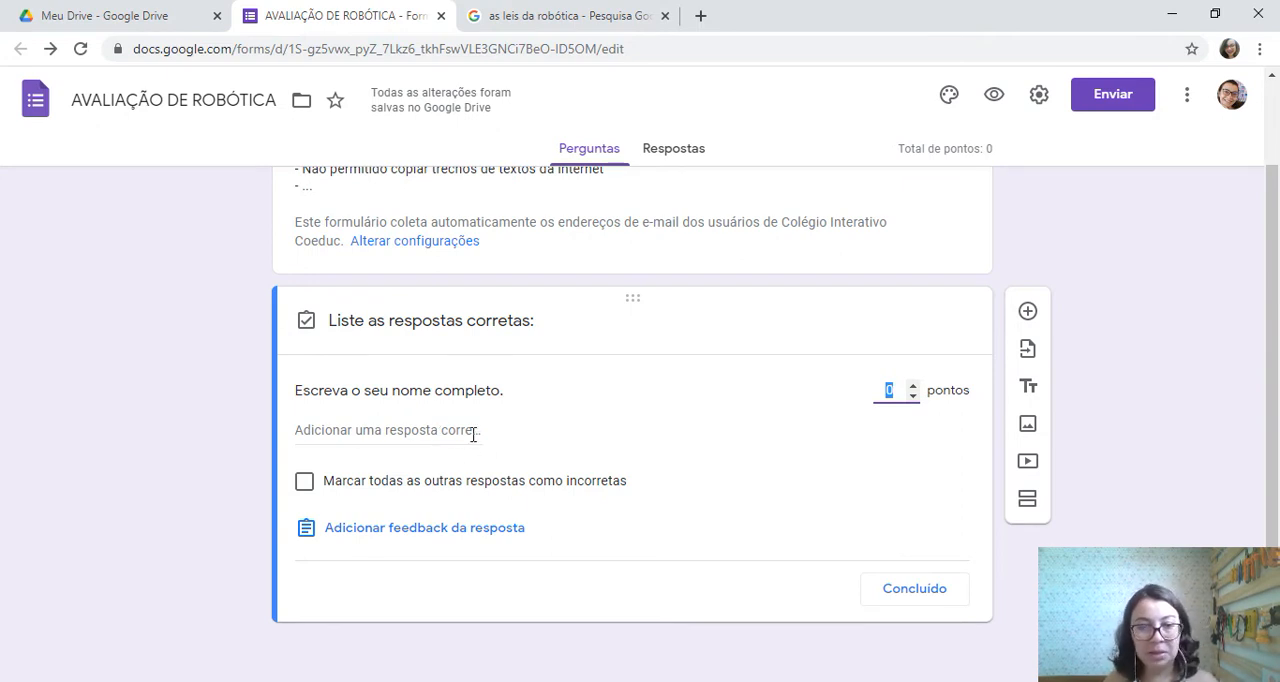
{"action": "left_click", "coordinate": [932, 592]}
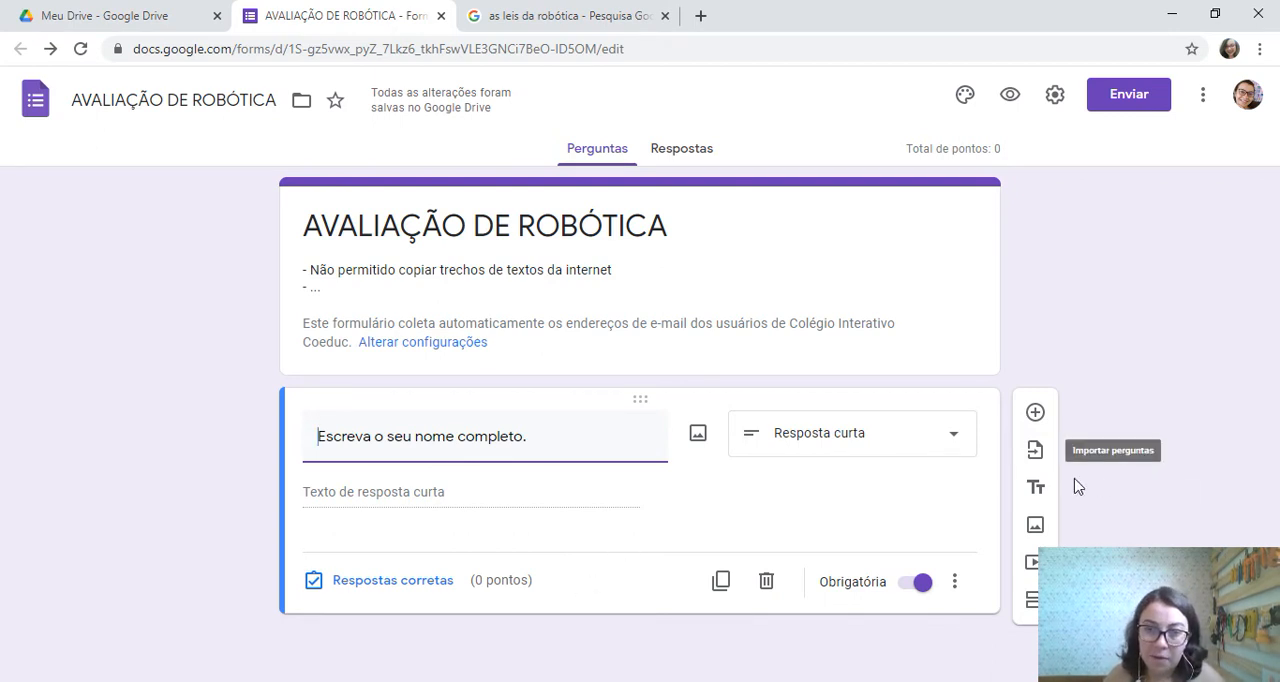
Add a second question below the full-name question with the type "Múltipla escolha"
{"action": "left_click", "coordinate": [1036, 419]}
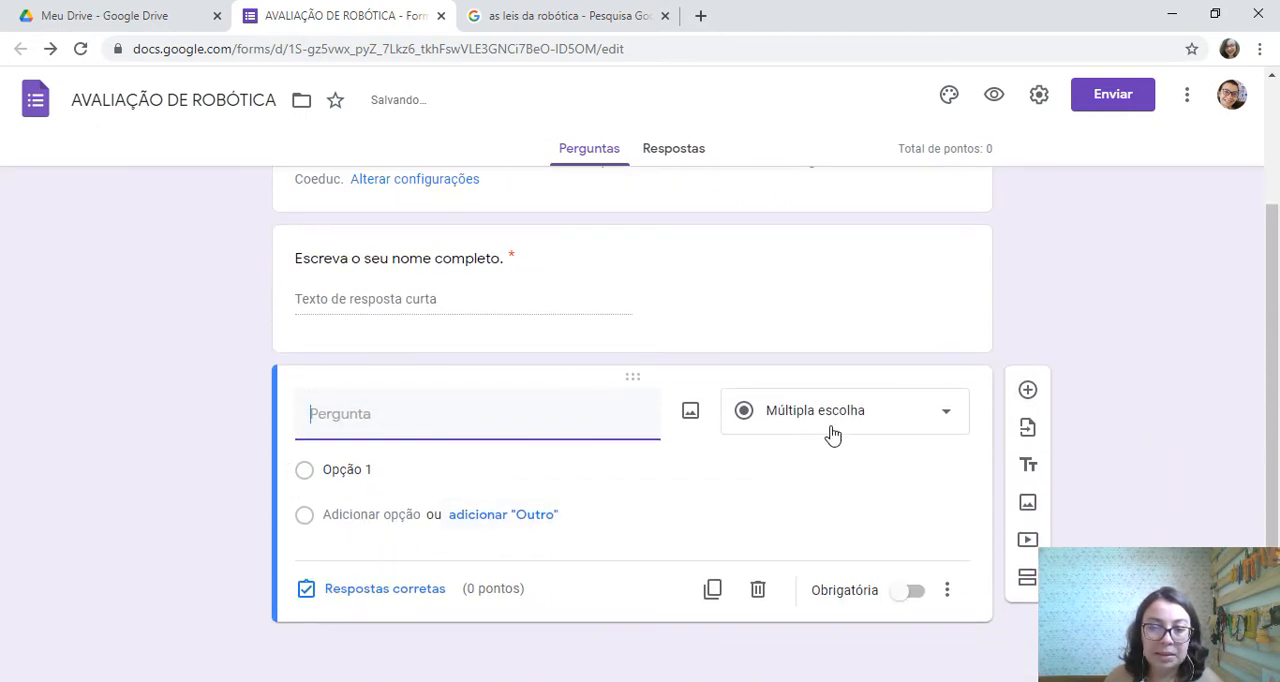
{"action": "left_click", "coordinate": [940, 418]}
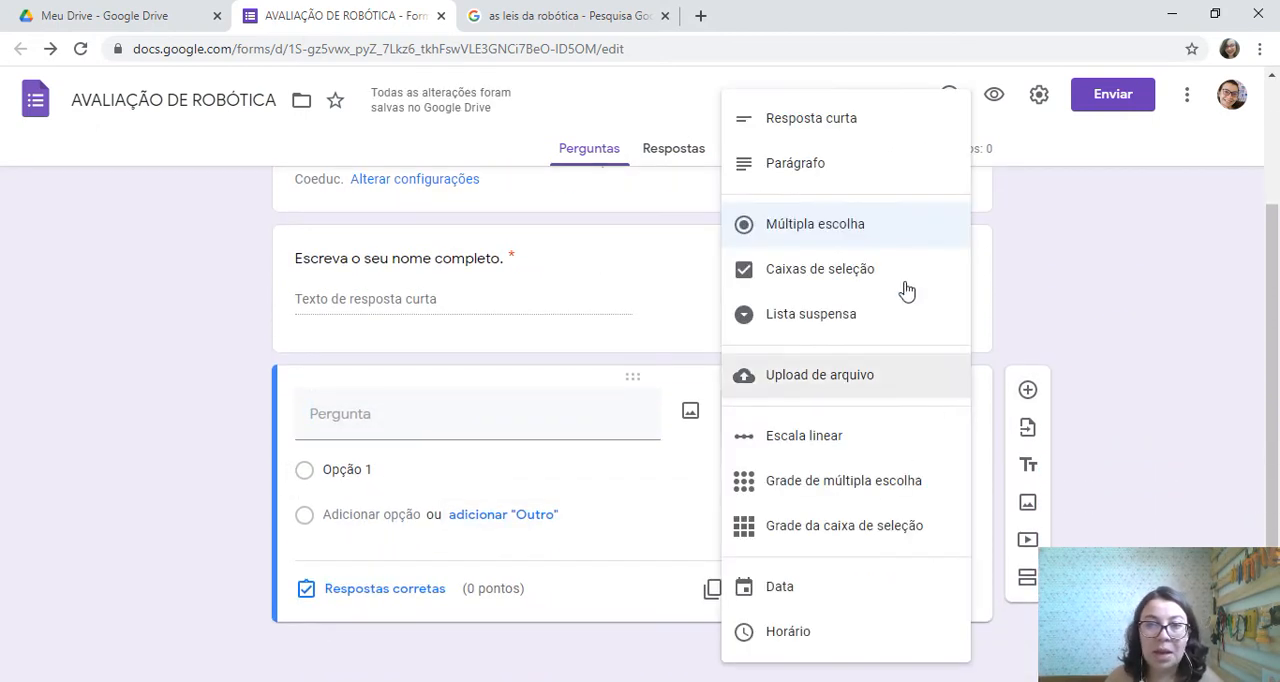
{"action": "left_click", "coordinate": [887, 222]}
Title the multiple-choice question "Marque a alternativa correta. Quem criou as 3 leis da robótica?"
{"action": "left_click", "coordinate": [463, 413]}
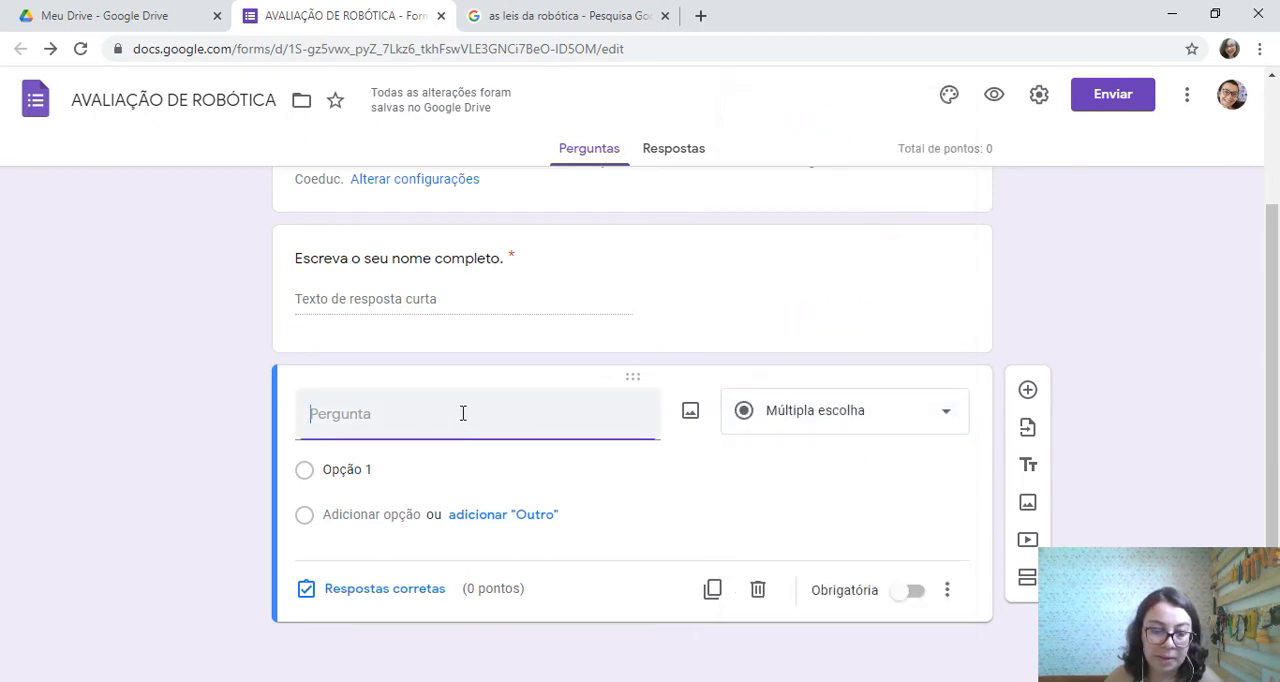
{"action": "type", "text": "Marqu"}
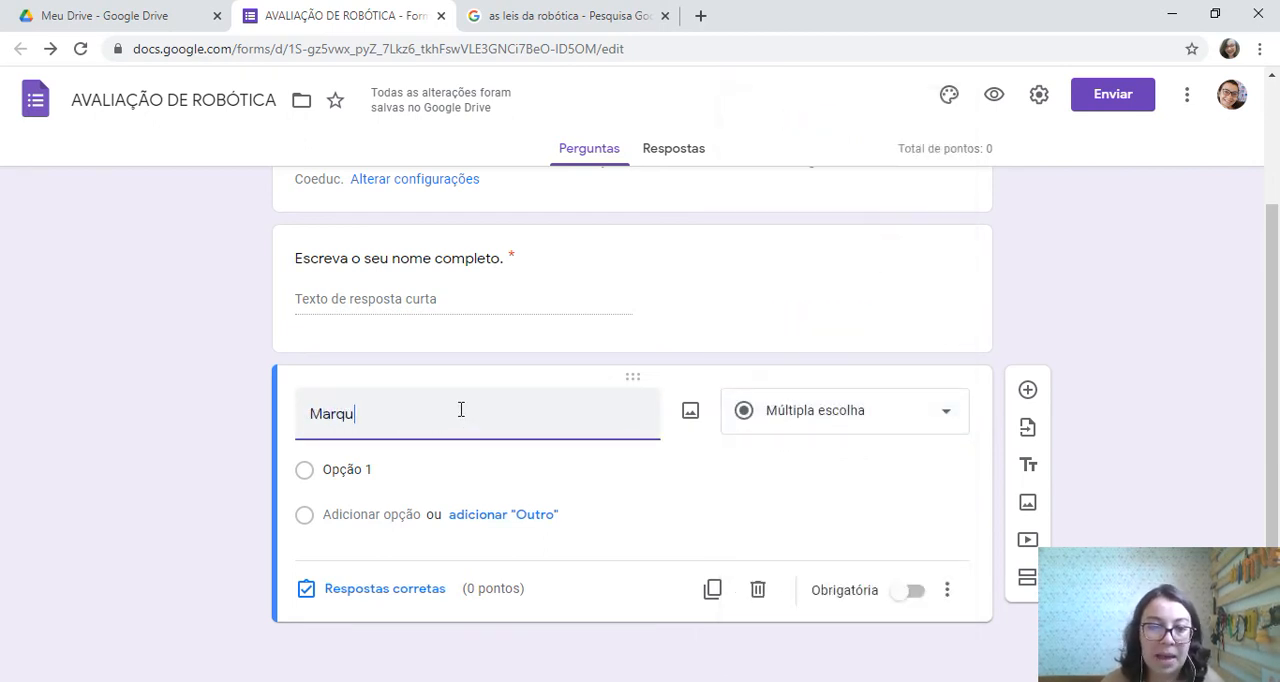
{"action": "type", "text": "e a alterna"}
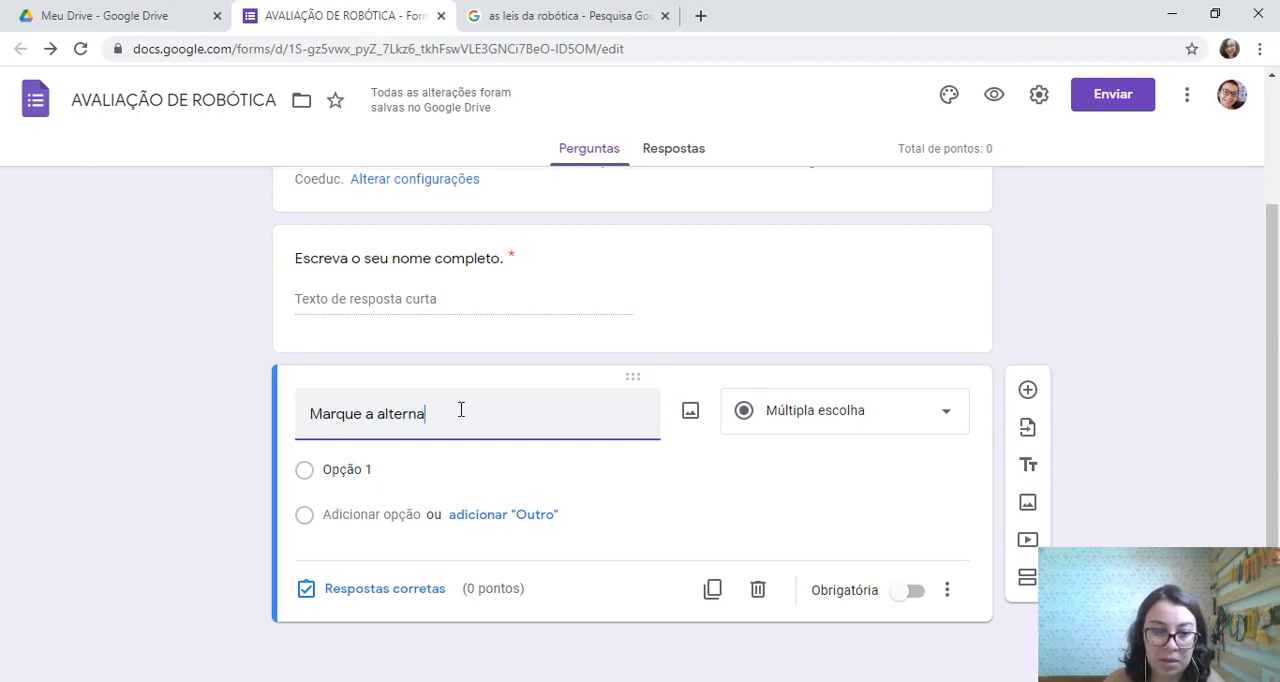
{"action": "type", "text": "tiva correta."}
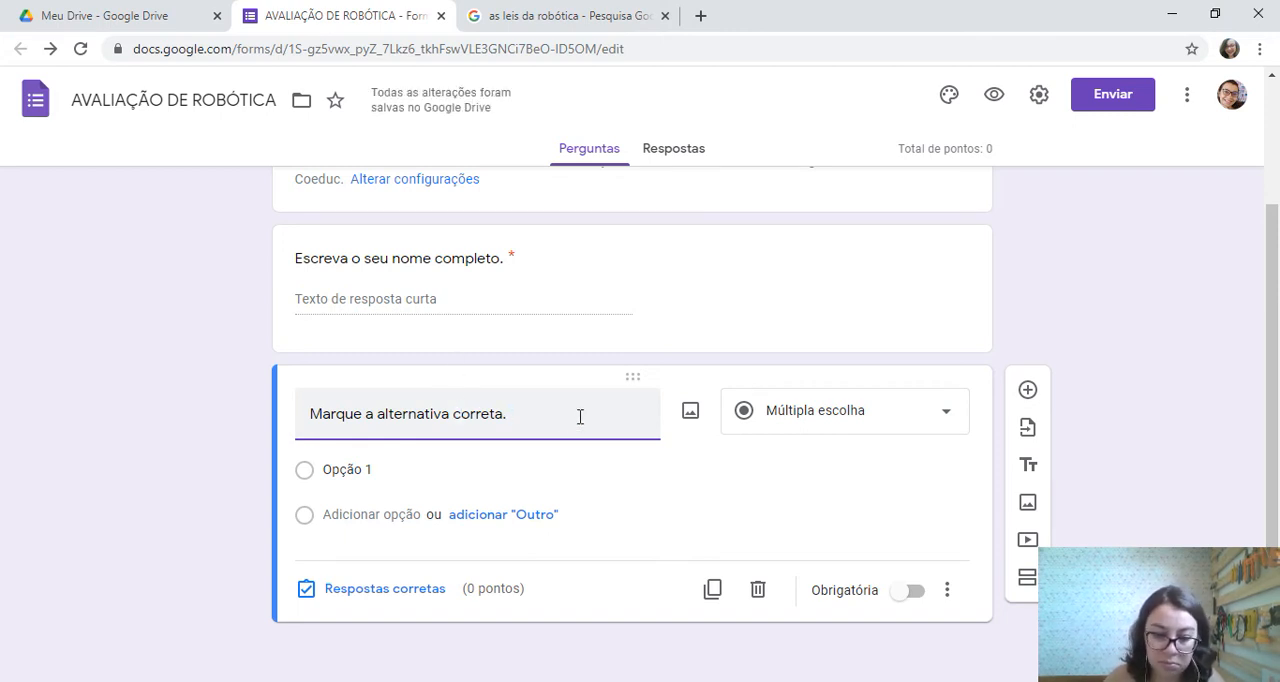
{"action": "type", "text": "Quem dese"}
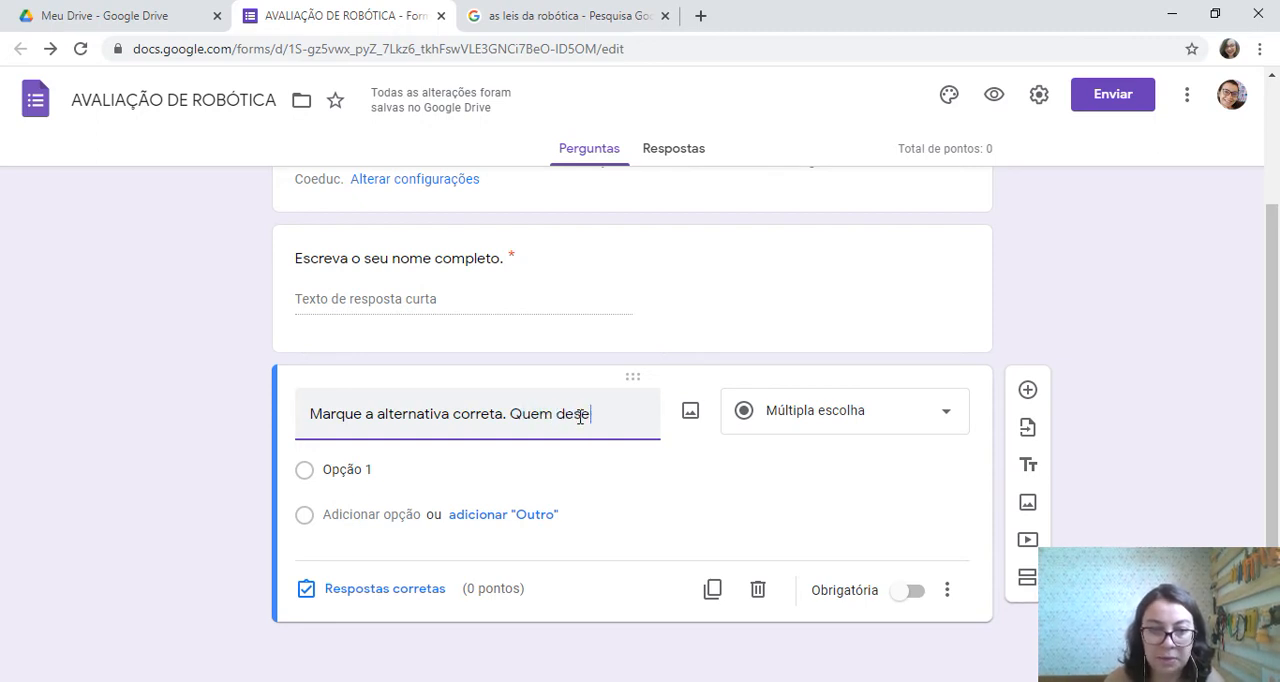
{"action": "key", "text": "BackSpace"}
{"action": "key", "text": "BackSpace"}
{"action": "key", "text": "BackSpace"}
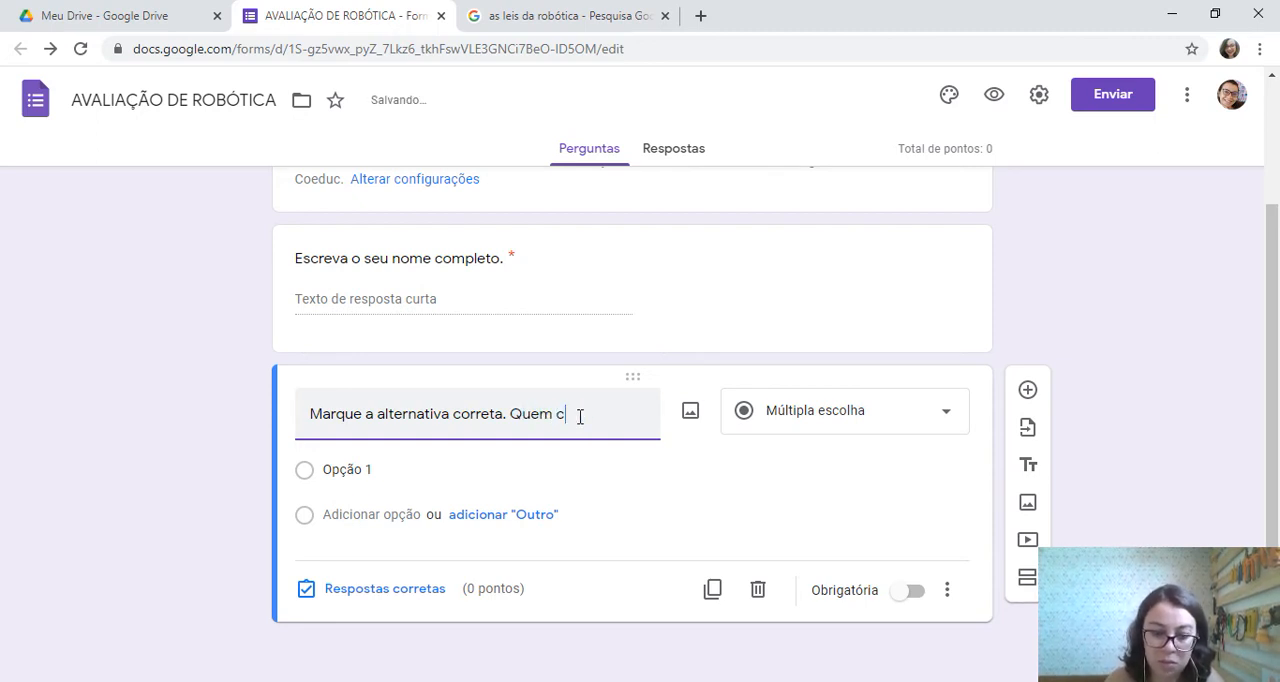
{"action": "type", "text": "riou as 3 l"}
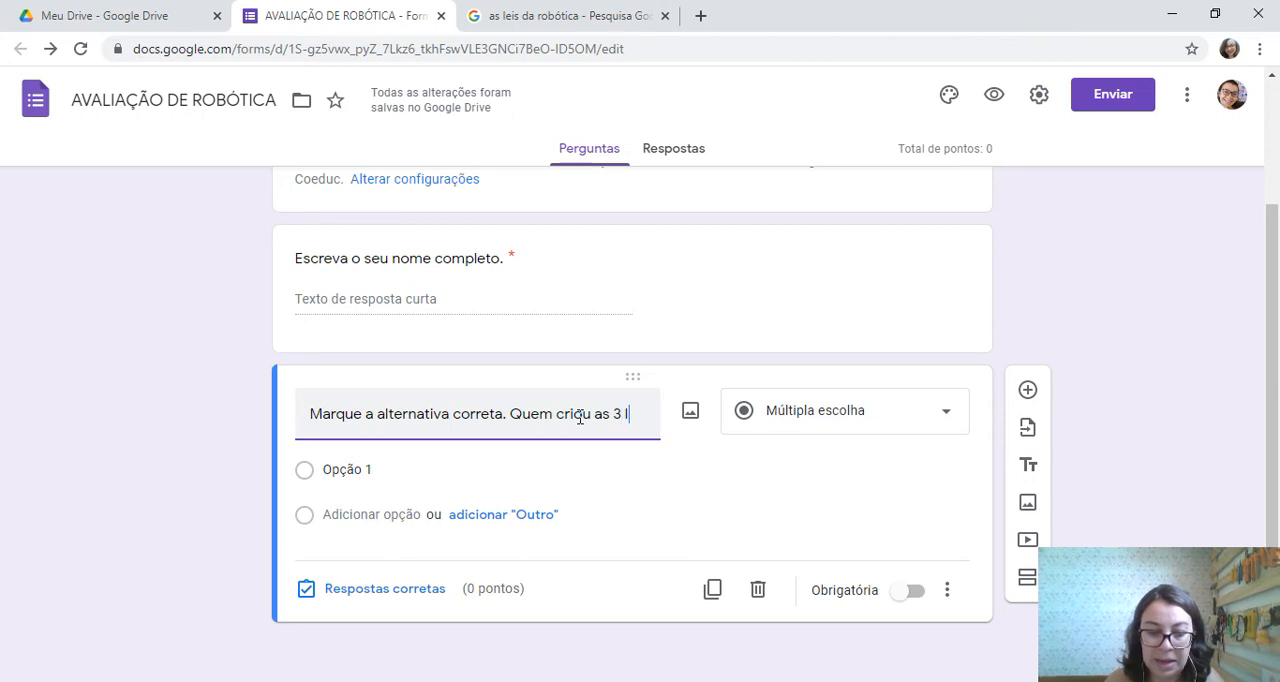
{"action": "type", "text": "eis da robótica?"}
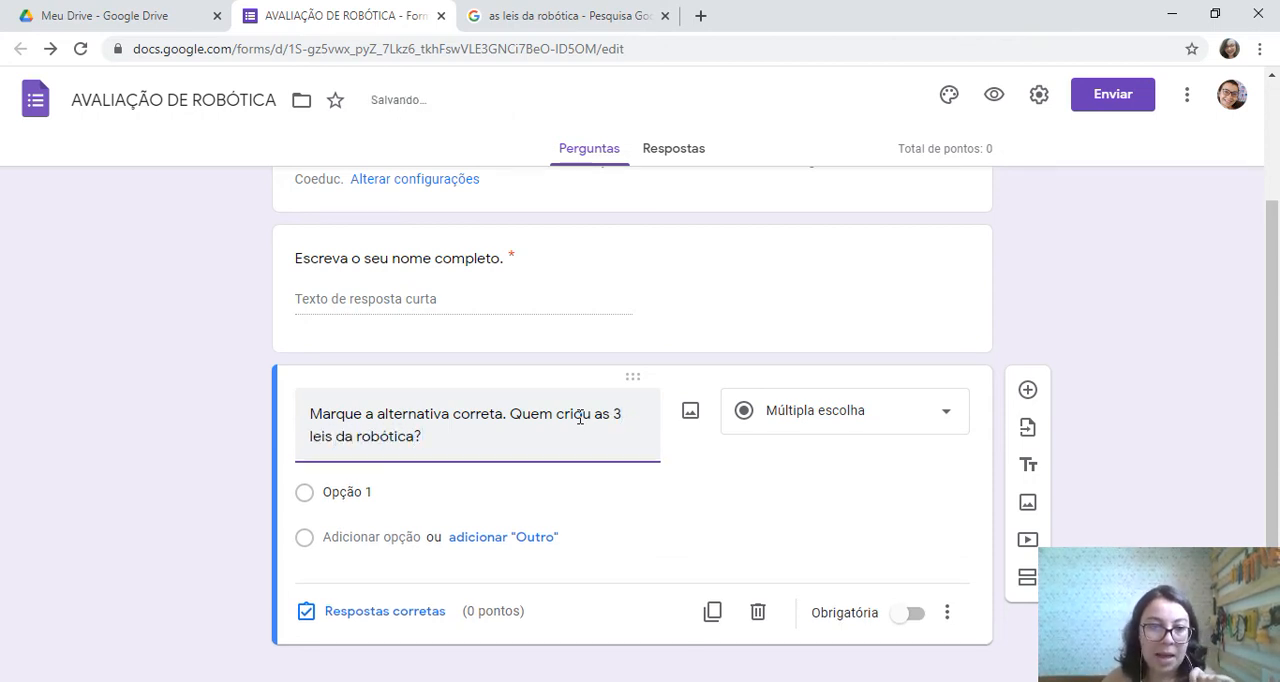
Enter the teacher's name, preceded by "Profa", as the first answer option of the robotics laws question
{"action": "left_click", "coordinate": [514, 500]}
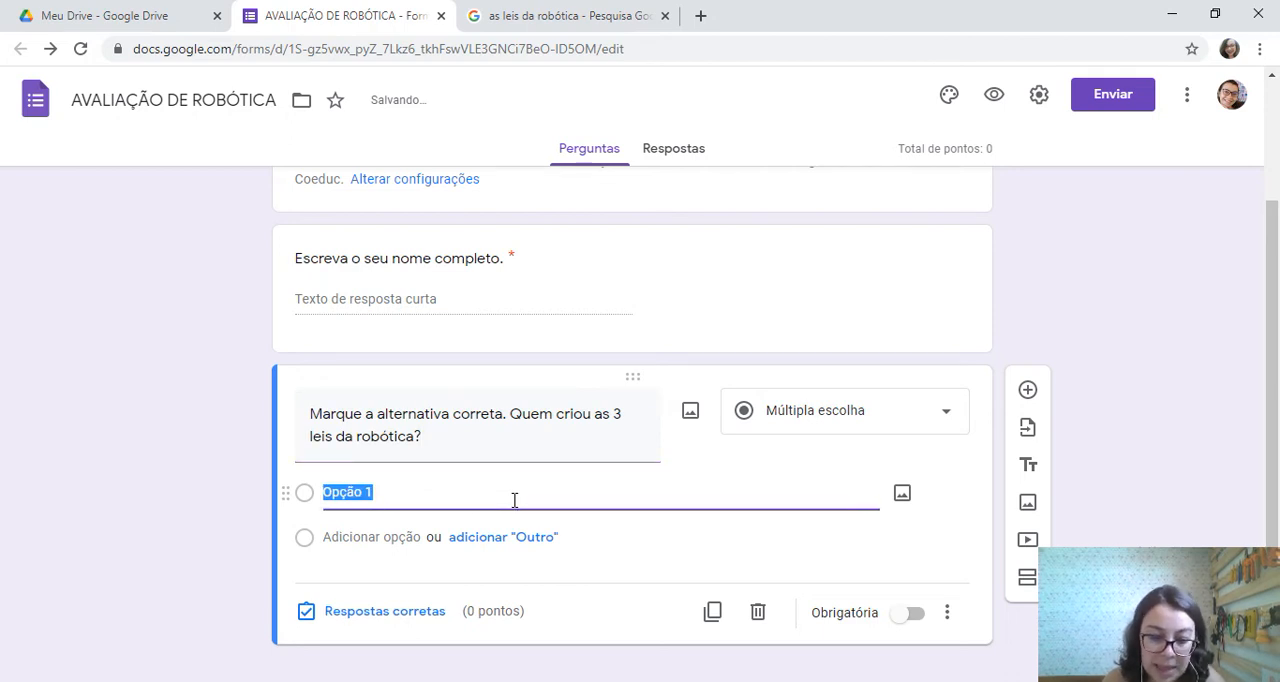
{"action": "type", "text": "Profa R"}
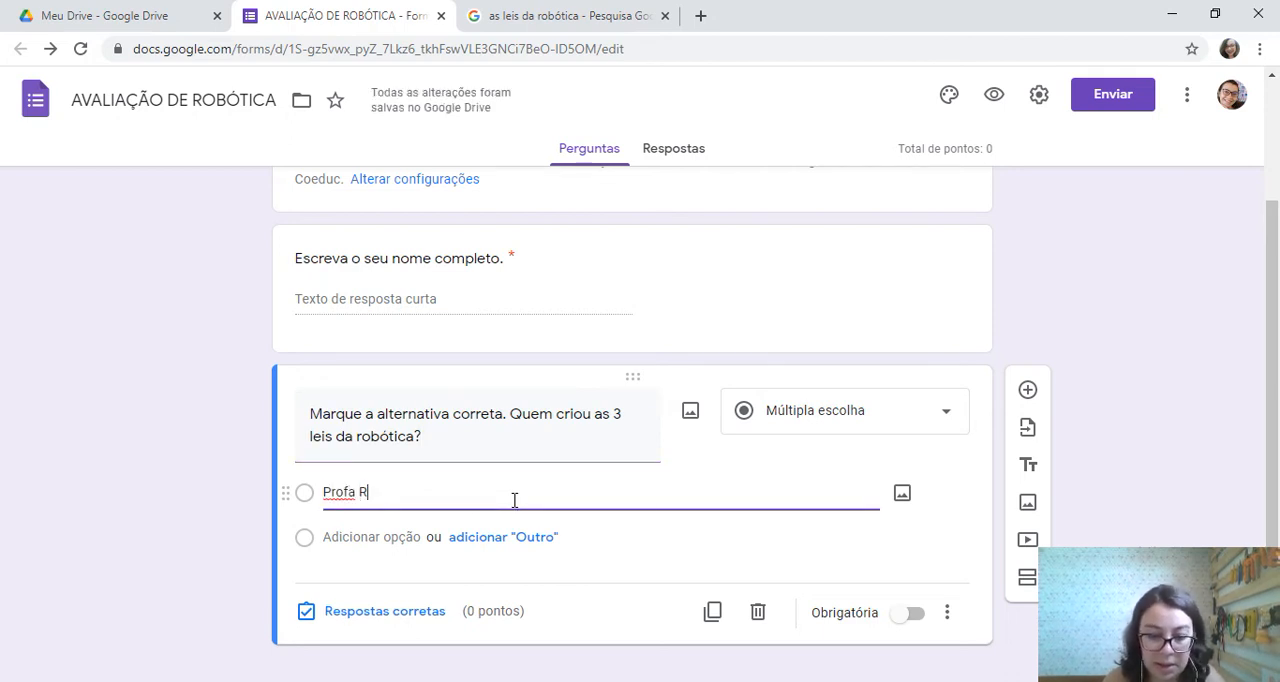
{"action": "type", "text": "ailane"}
Add "Isac Isimov" as the second answer option of the robotics laws question
{"action": "left_click", "coordinate": [368, 537]}
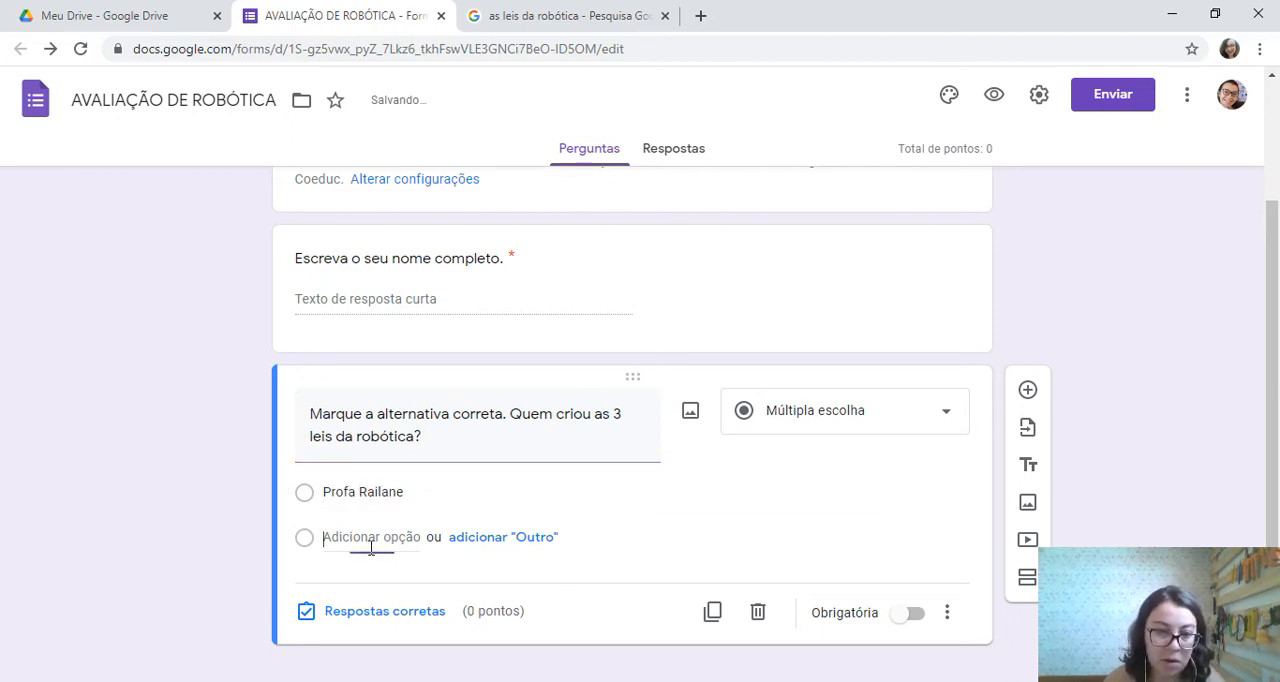
{"action": "type", "text": "is"}
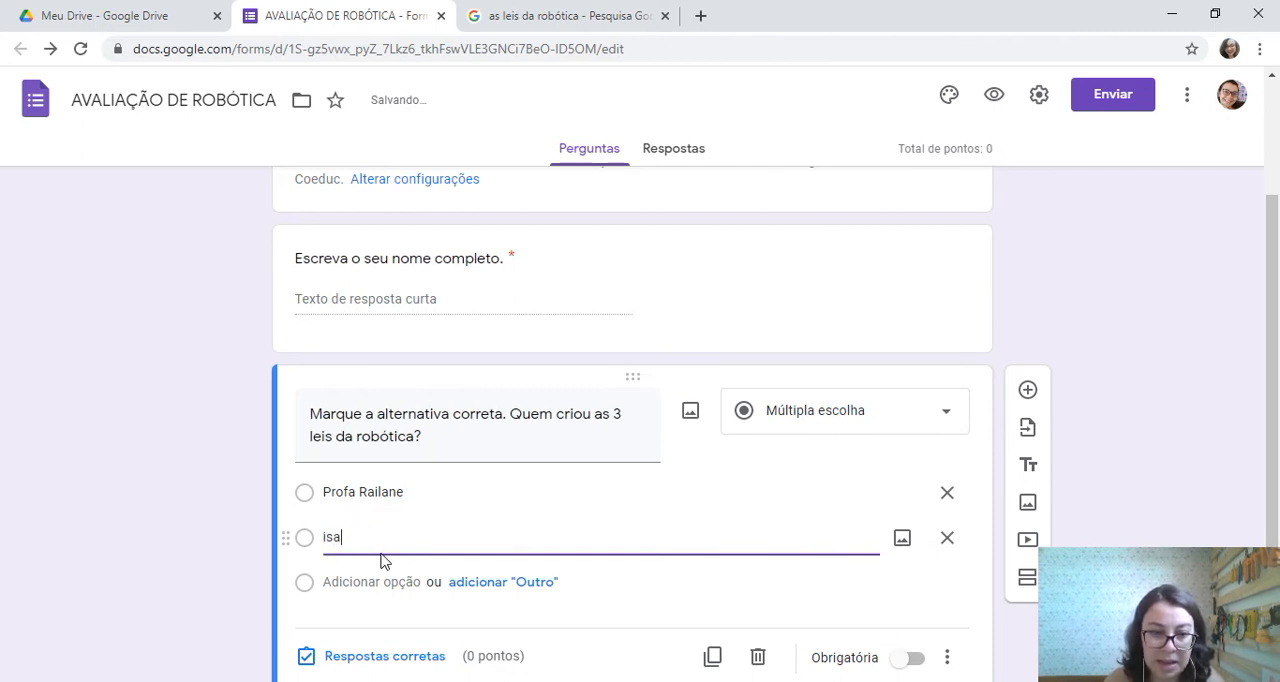
{"action": "type", "text": "a"}
{"action": "key", "text": "BackSpace"}
{"action": "key", "text": "BackSpace"}
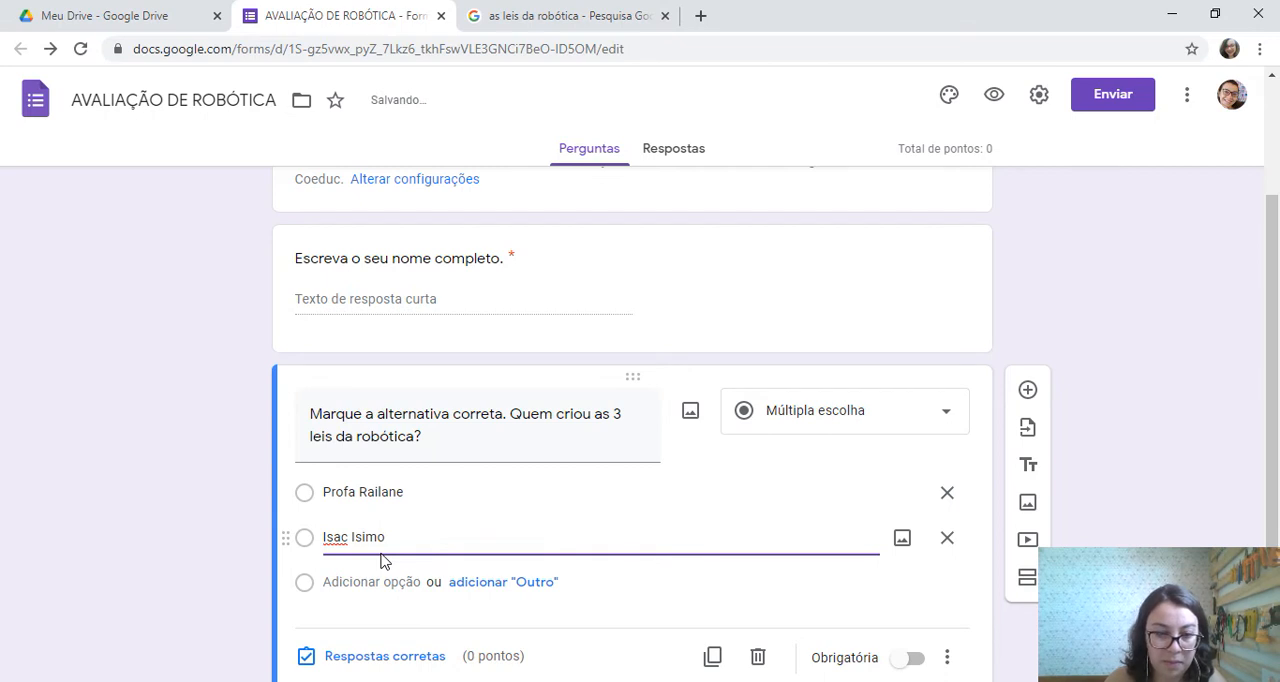
{"action": "triple_click", "coordinate": [432, 532]}
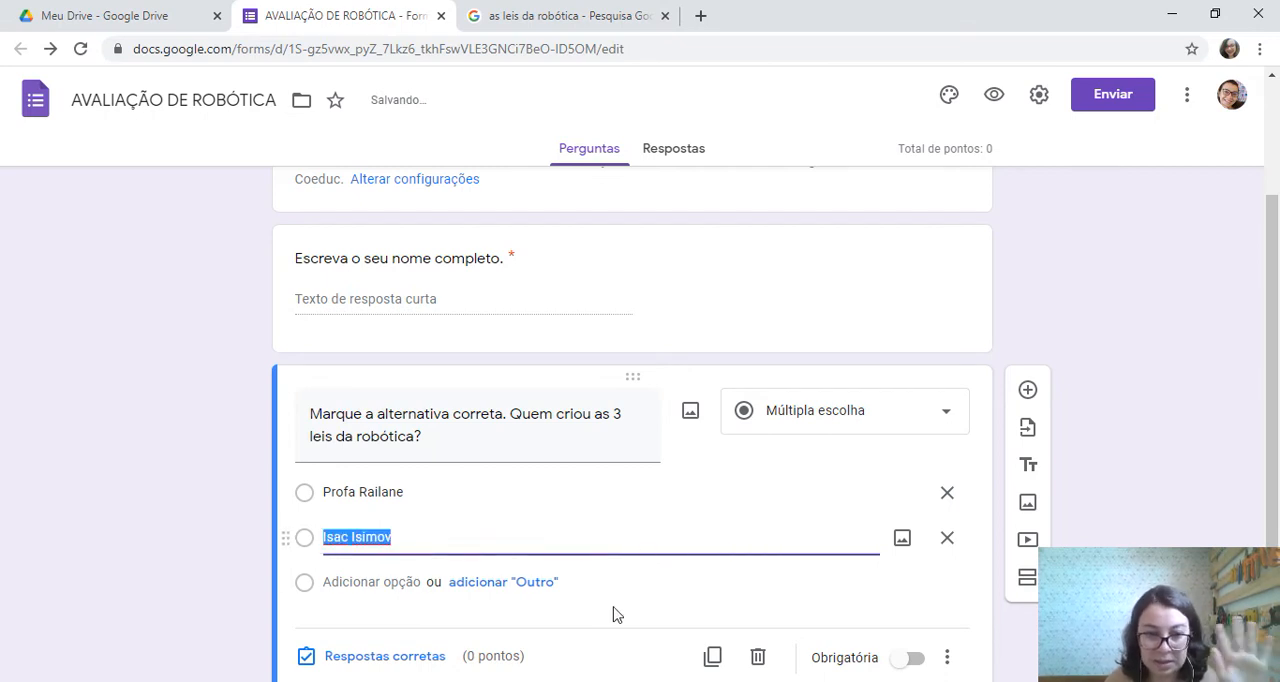
{"action": "left_click", "coordinate": [607, 530]}
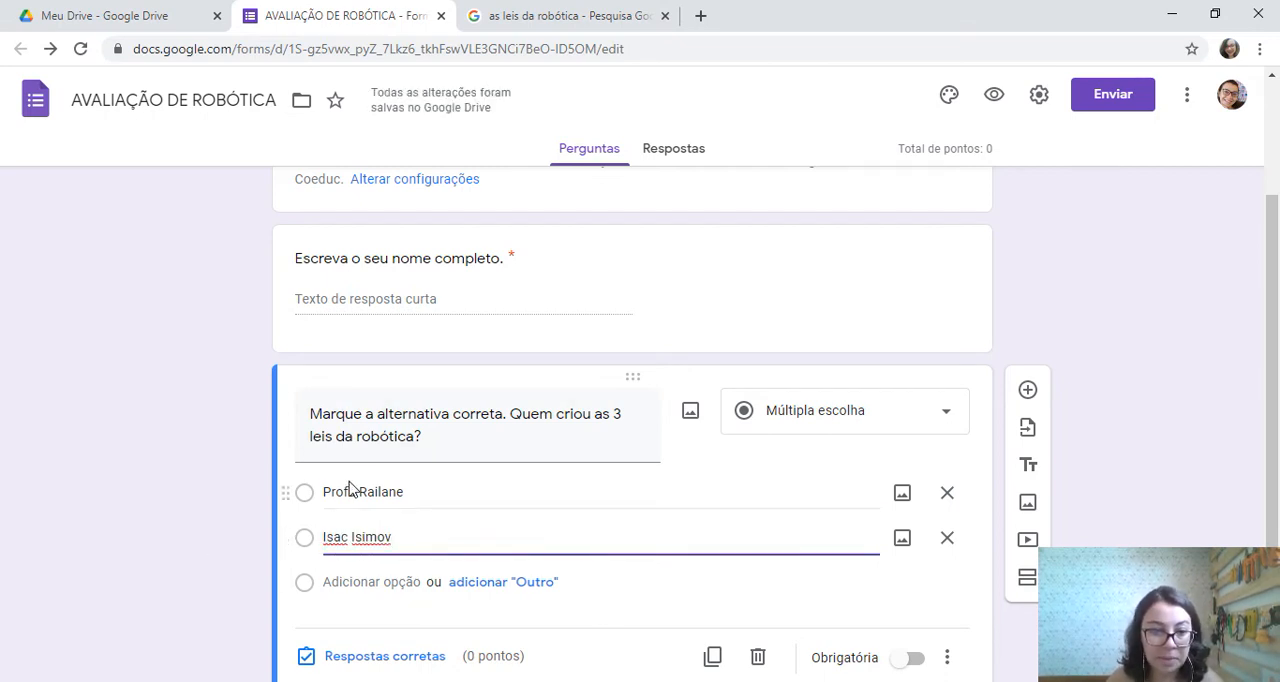
{"action": "scroll", "coordinate": [330, 485], "scroll_direction": "down", "scroll_amount": 1}
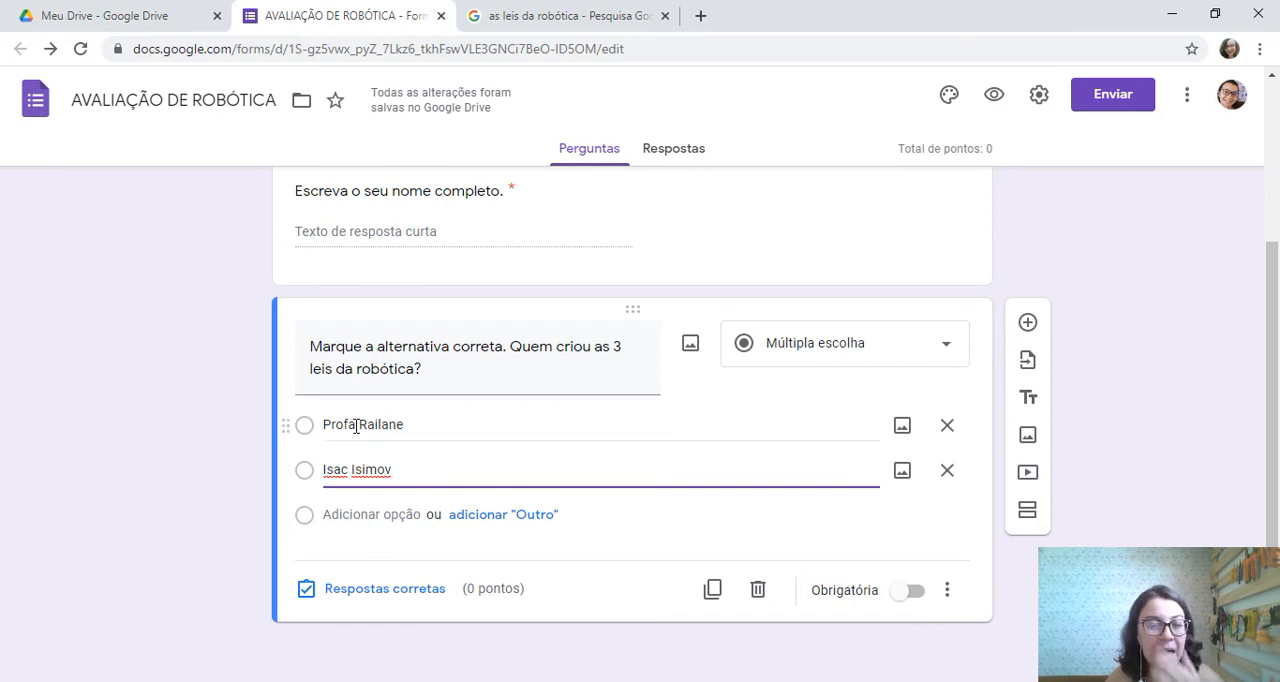
Set "Isac Isimov" as the correct answer worth 1 point and make the robotics laws question required
{"action": "left_click", "coordinate": [380, 590]}
{"action": "left_click", "coordinate": [314, 490]}
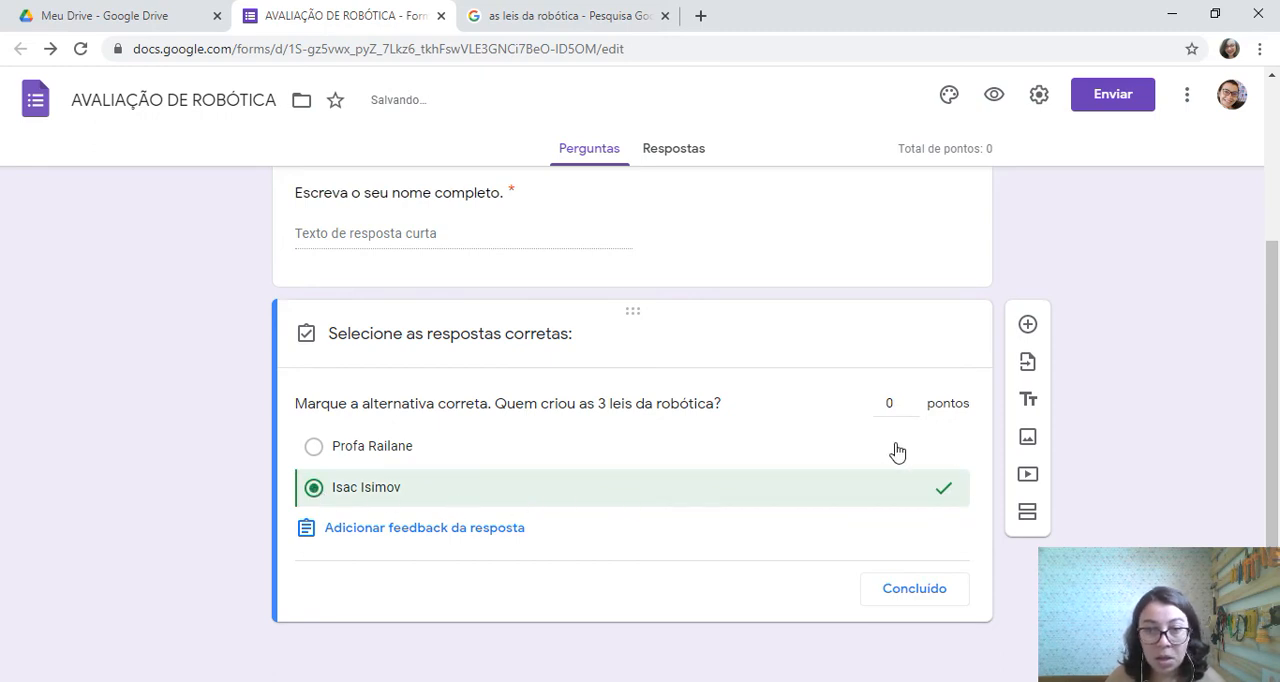
{"action": "left_click", "coordinate": [903, 401]}
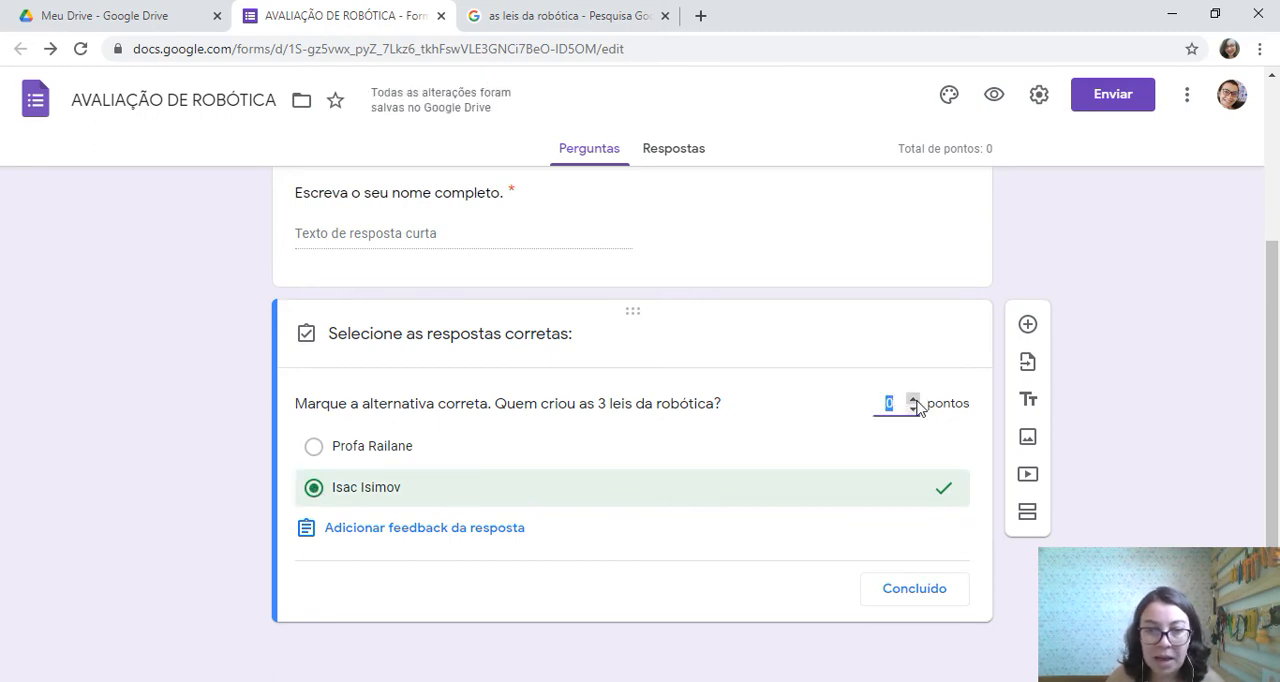
{"action": "type", "text": "1"}
{"action": "left_click", "coordinate": [938, 347]}
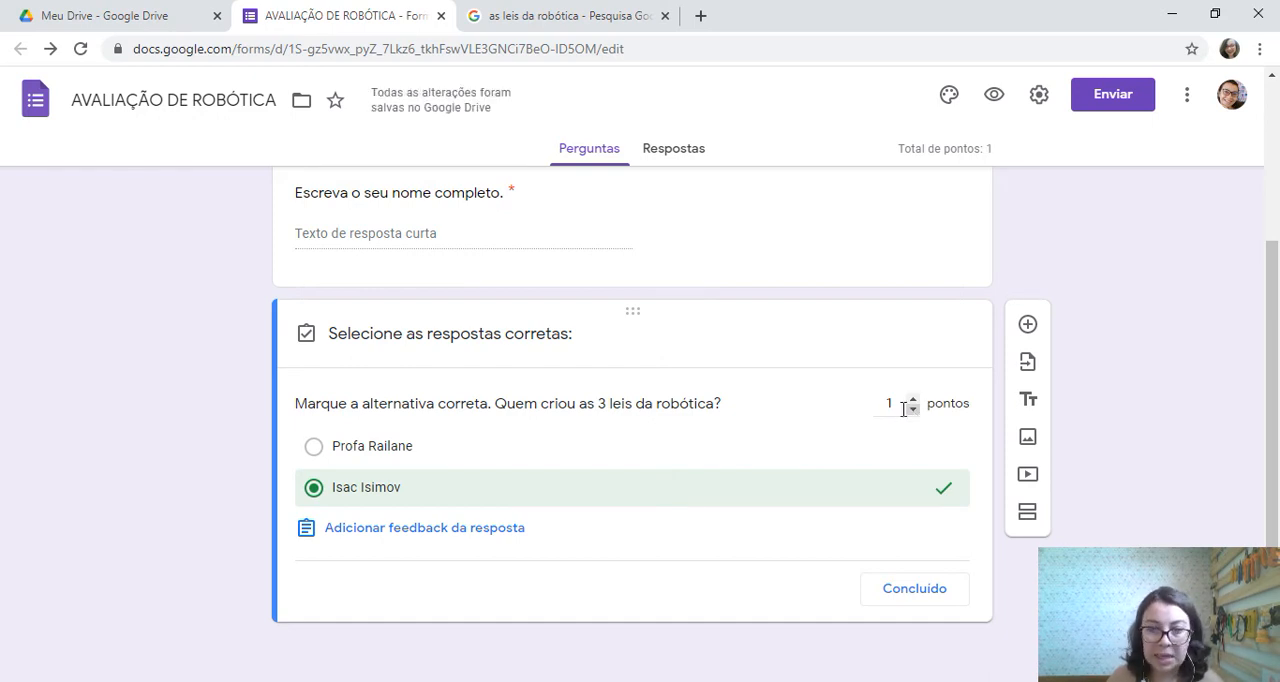
{"action": "left_click", "coordinate": [927, 596]}
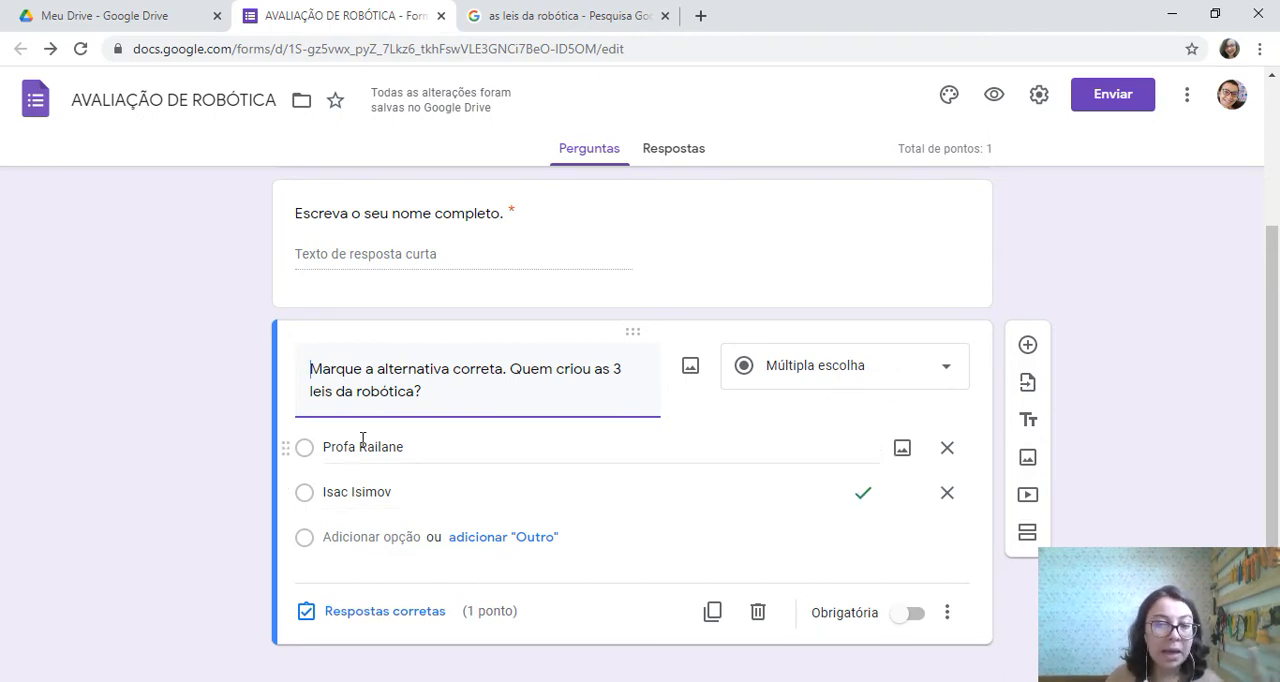
{"action": "left_click", "coordinate": [912, 614]}
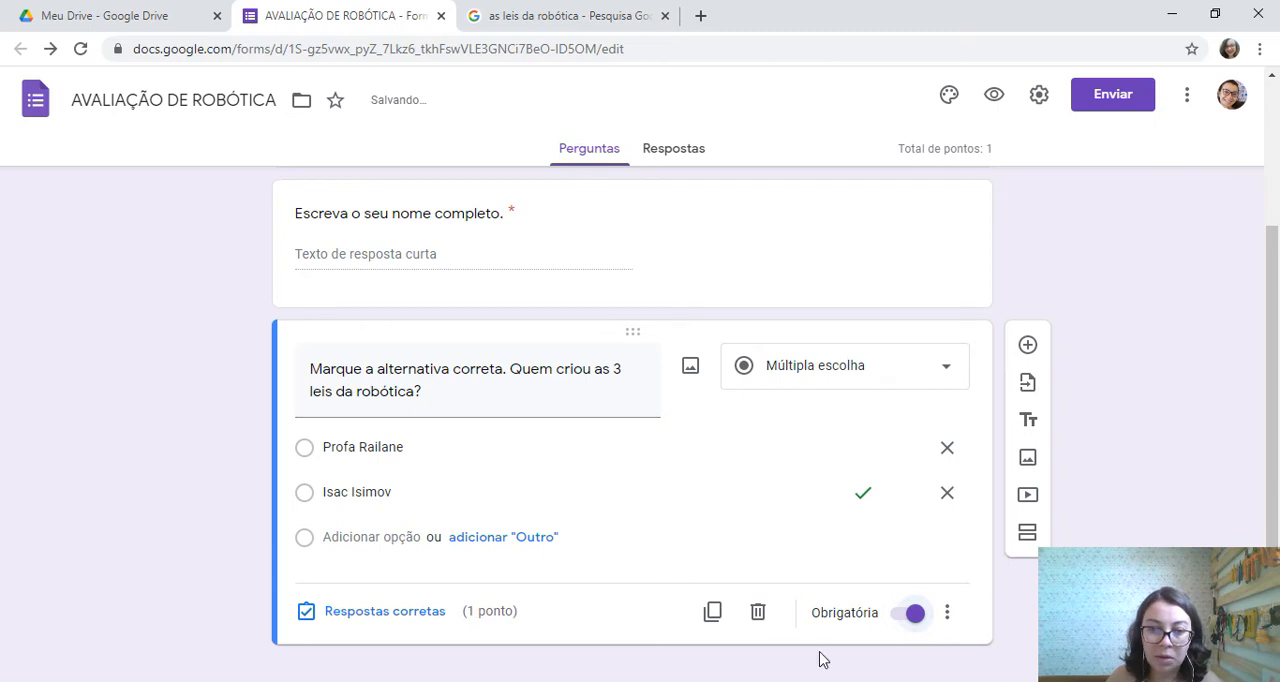
Add a "Parágrafo" question below the robotics laws question, titled "Analise a imagem a seguir e escreva um texto sobre ela."
{"action": "left_click", "coordinate": [1039, 352]}
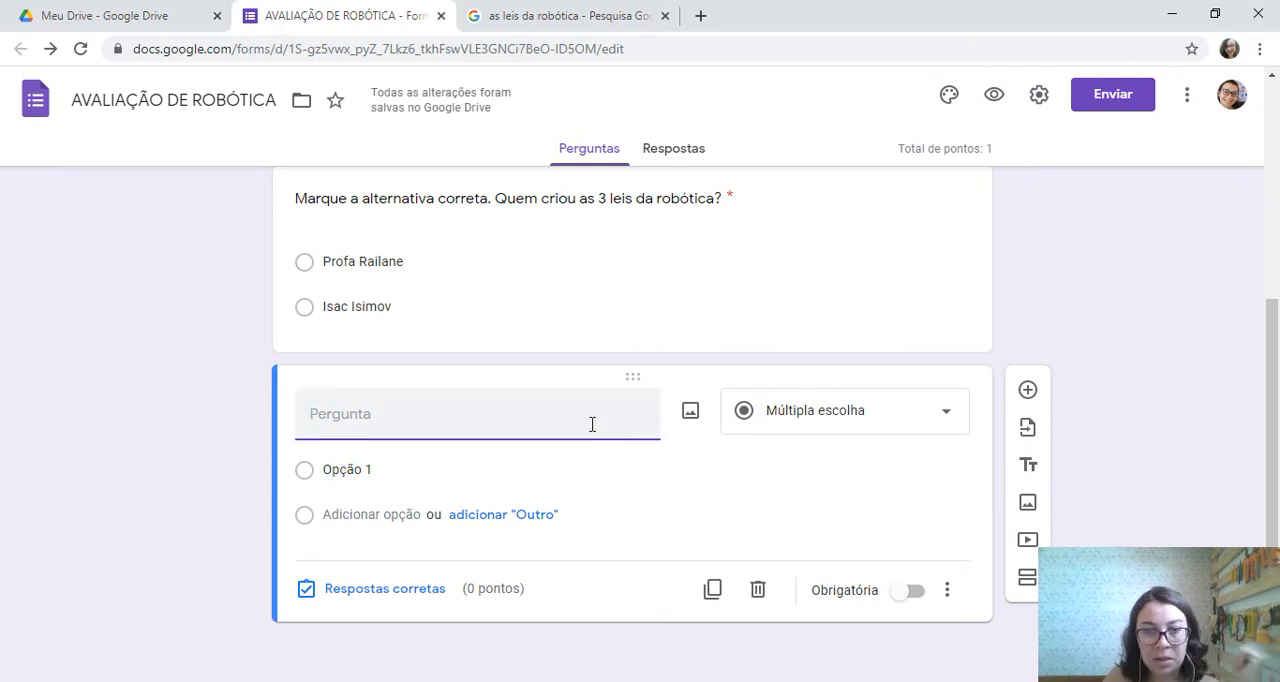
{"action": "type", "text": "Analise a im"}
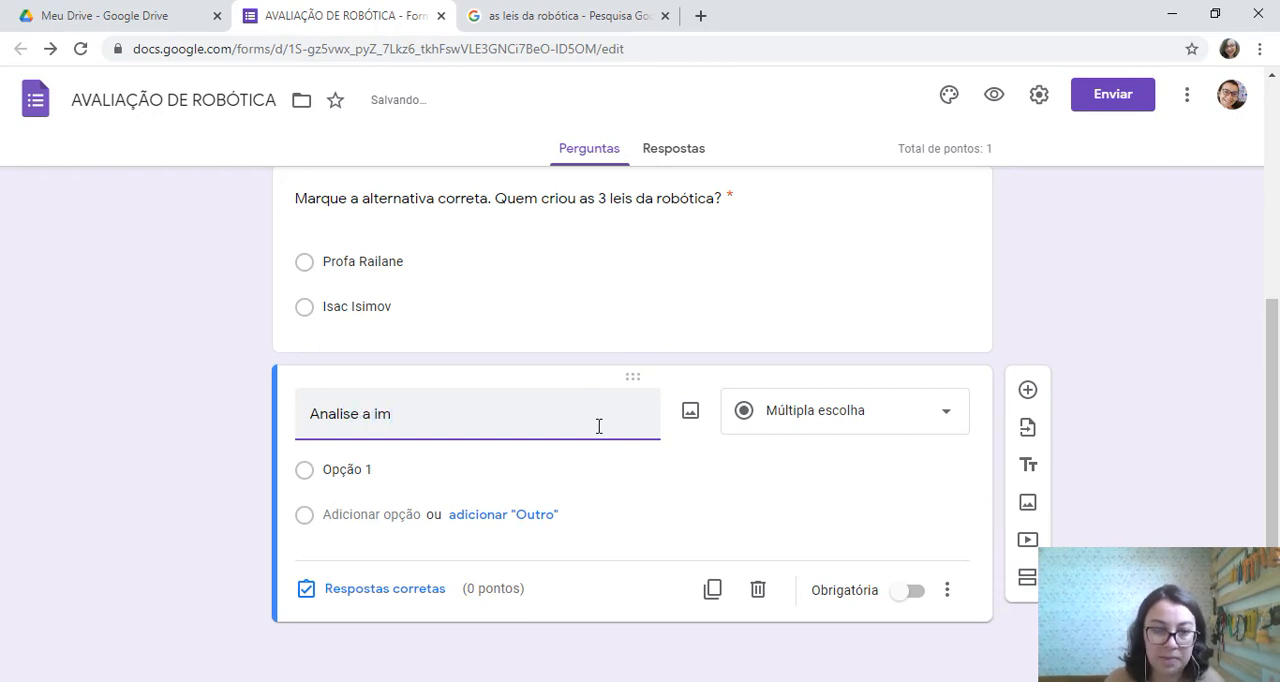
{"action": "type", "text": "agem a segu"}
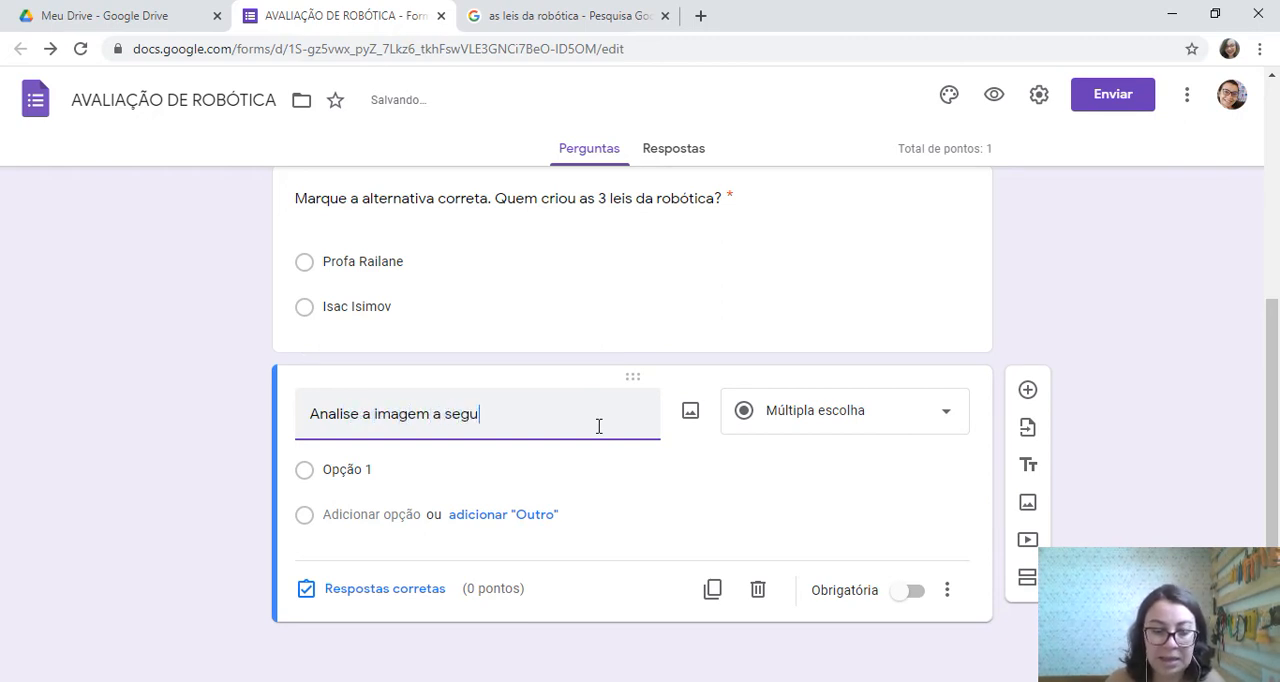
{"action": "type", "text": "ir "}
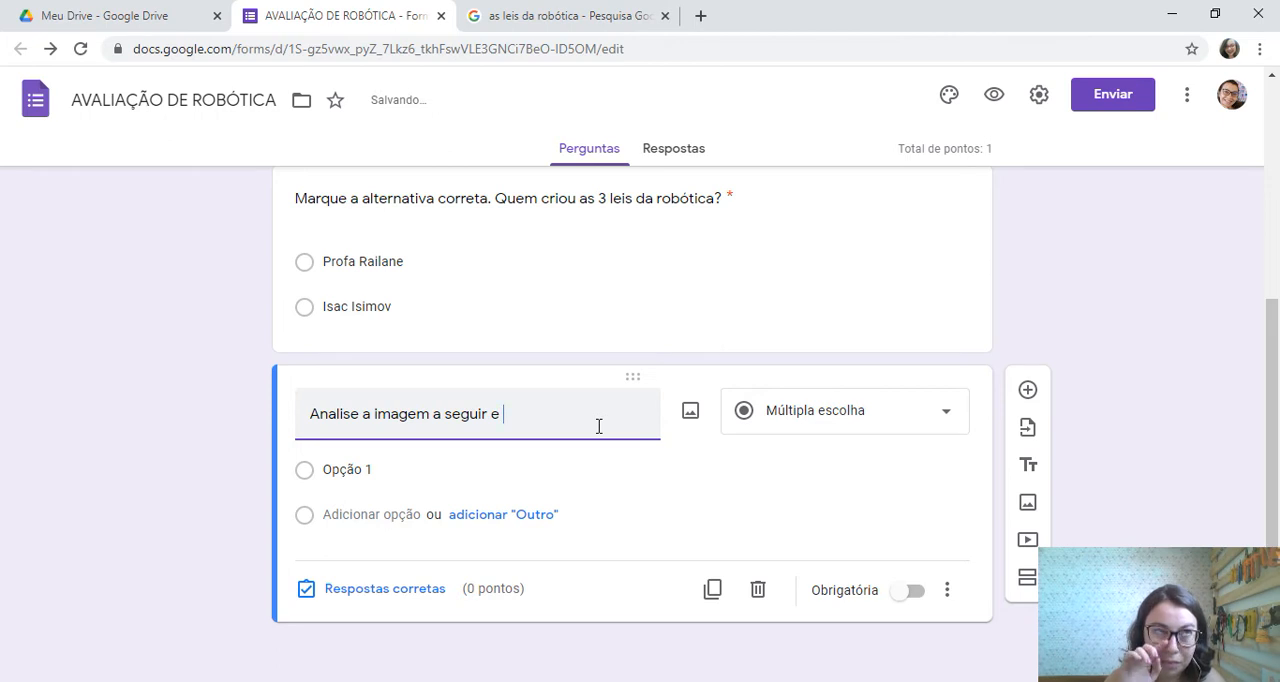
{"action": "type", "text": "e escreva "}
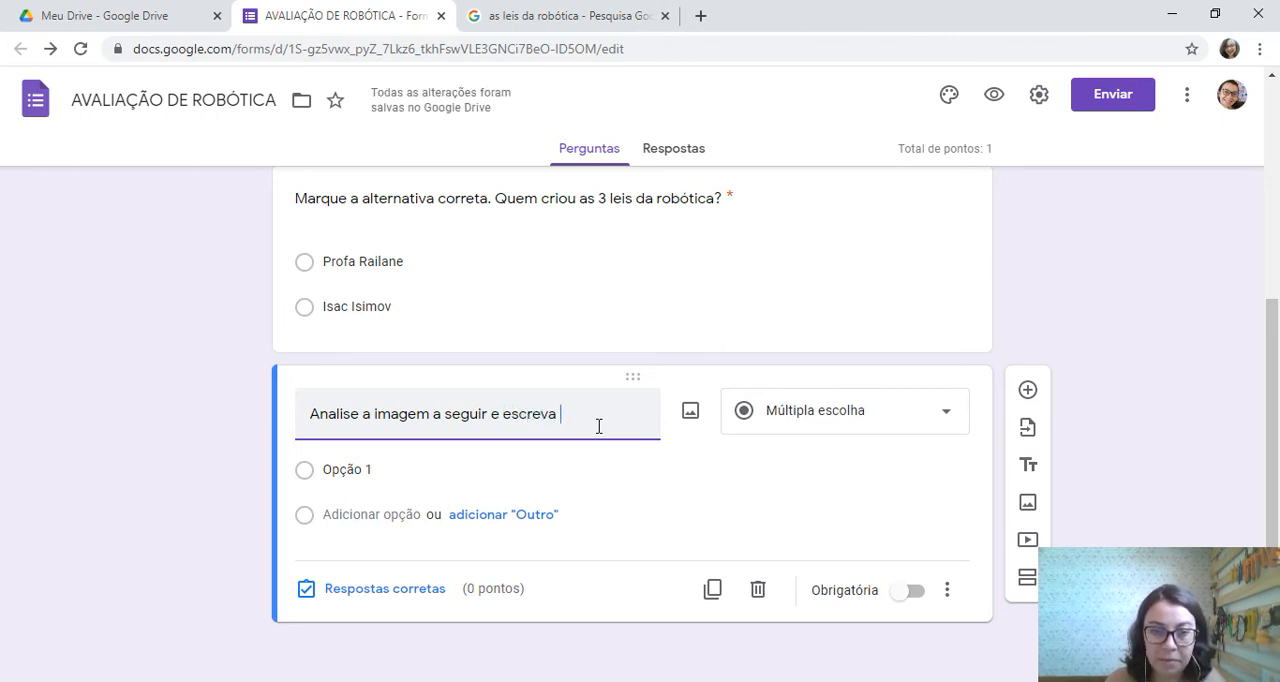
{"action": "type", "text": "um texto "}
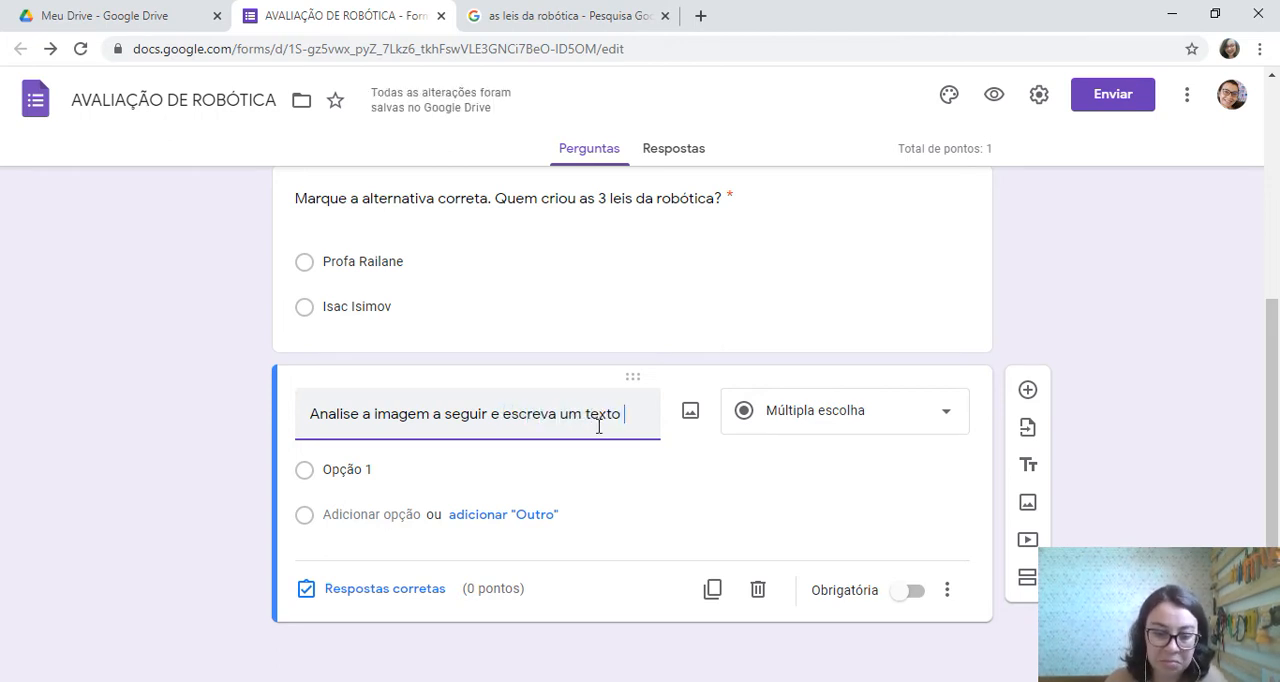
{"action": "type", "text": "sobre ela"}
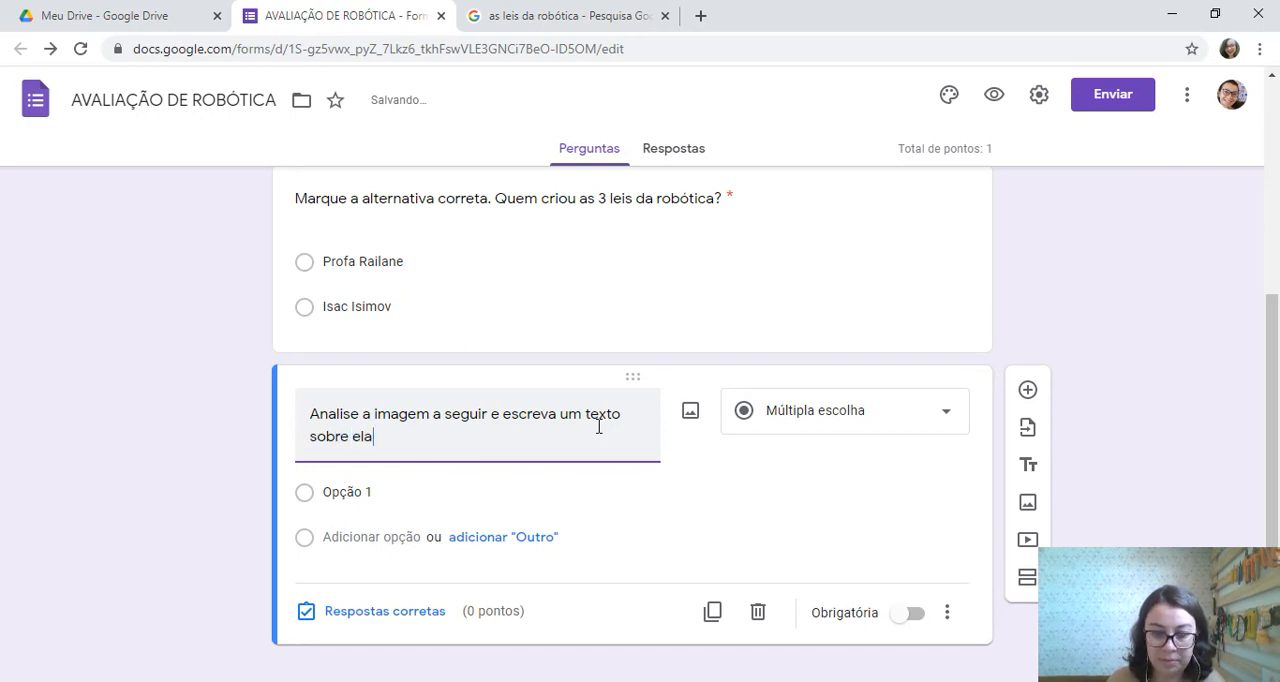
{"action": "type", "text": "."}
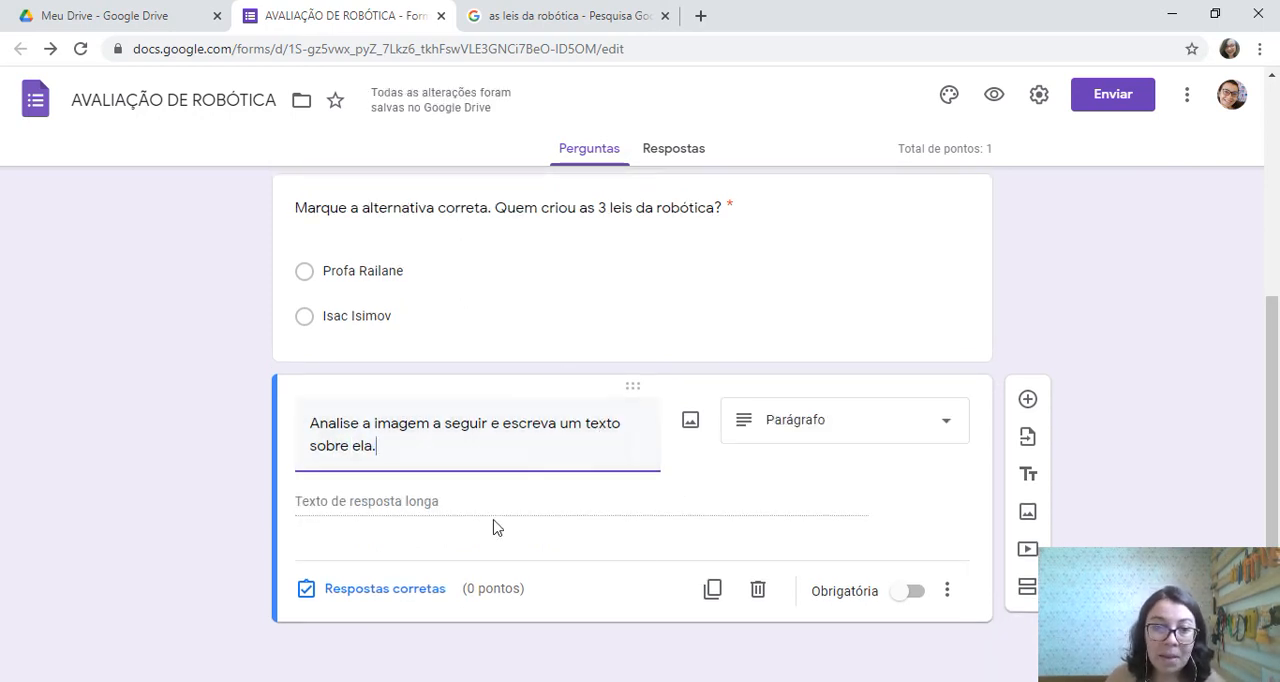
{"action": "left_click", "coordinate": [417, 516]}
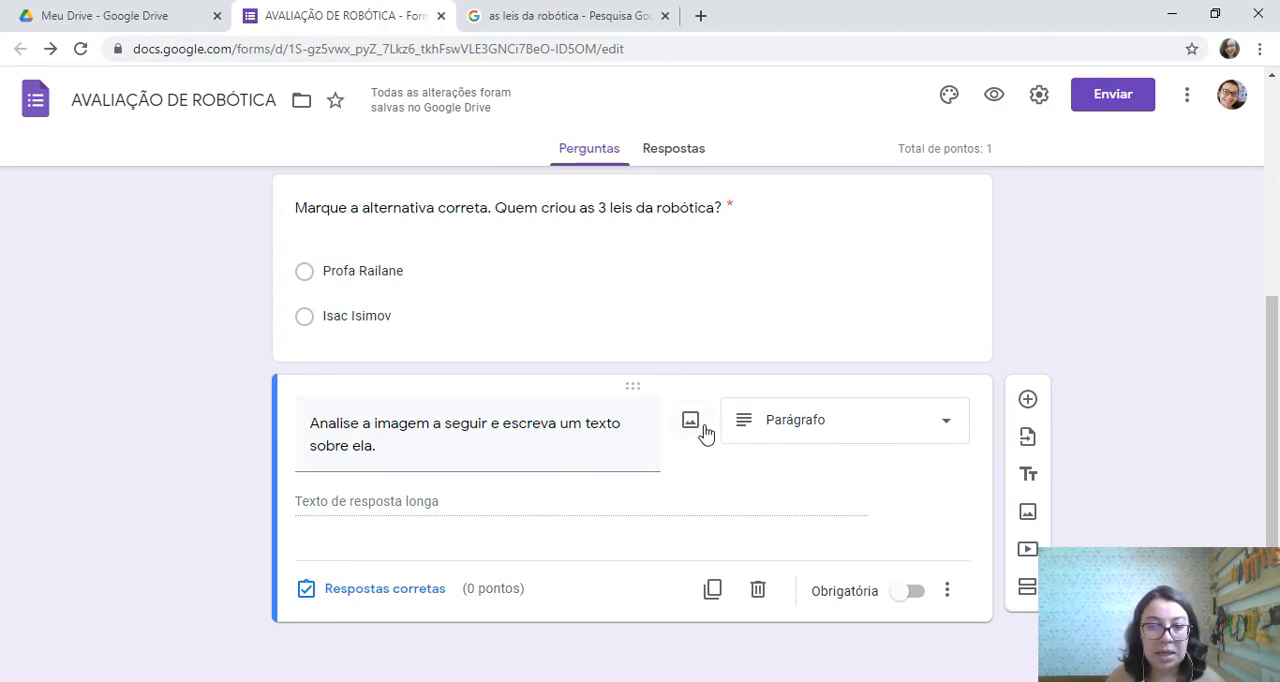
{"action": "key", "text": "ctrl"}
{"action": "key", "text": "ctrl"}
{"action": "key", "text": "ctrl"}
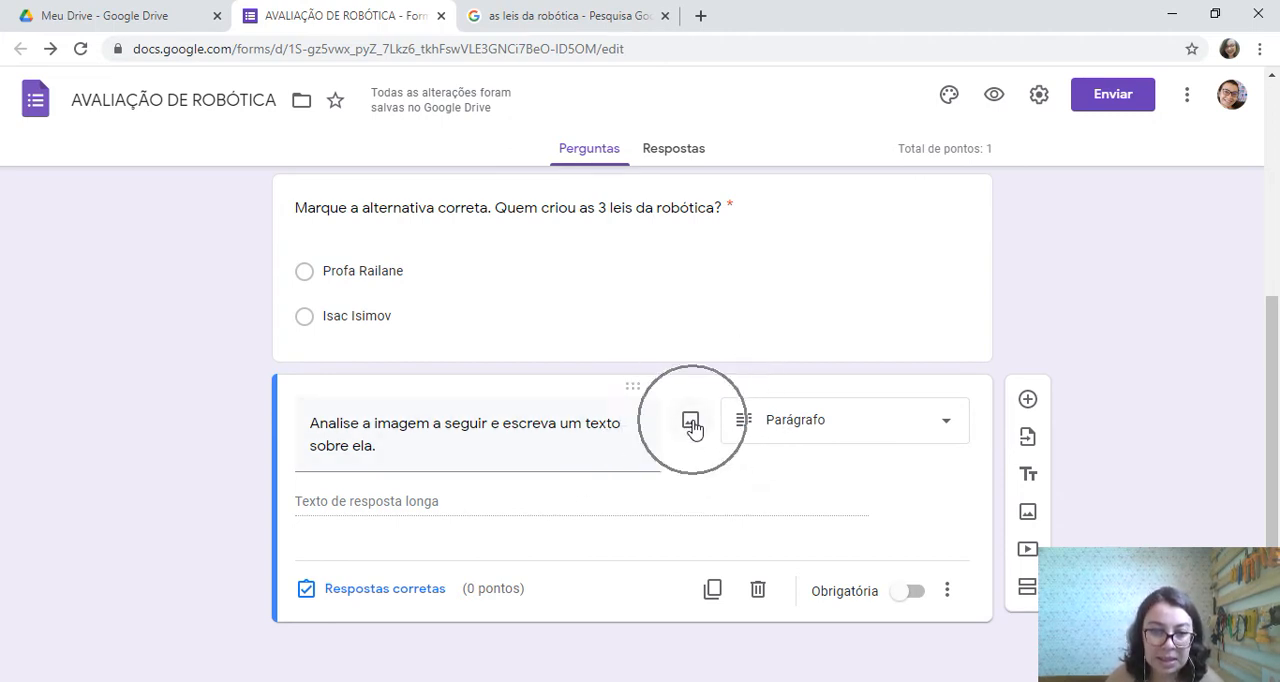
{"action": "key", "text": "ctrl"}
{"action": "key", "text": "ctrl"}
{"action": "key", "text": "ctrl"}
{"action": "key", "text": "ctrl"}
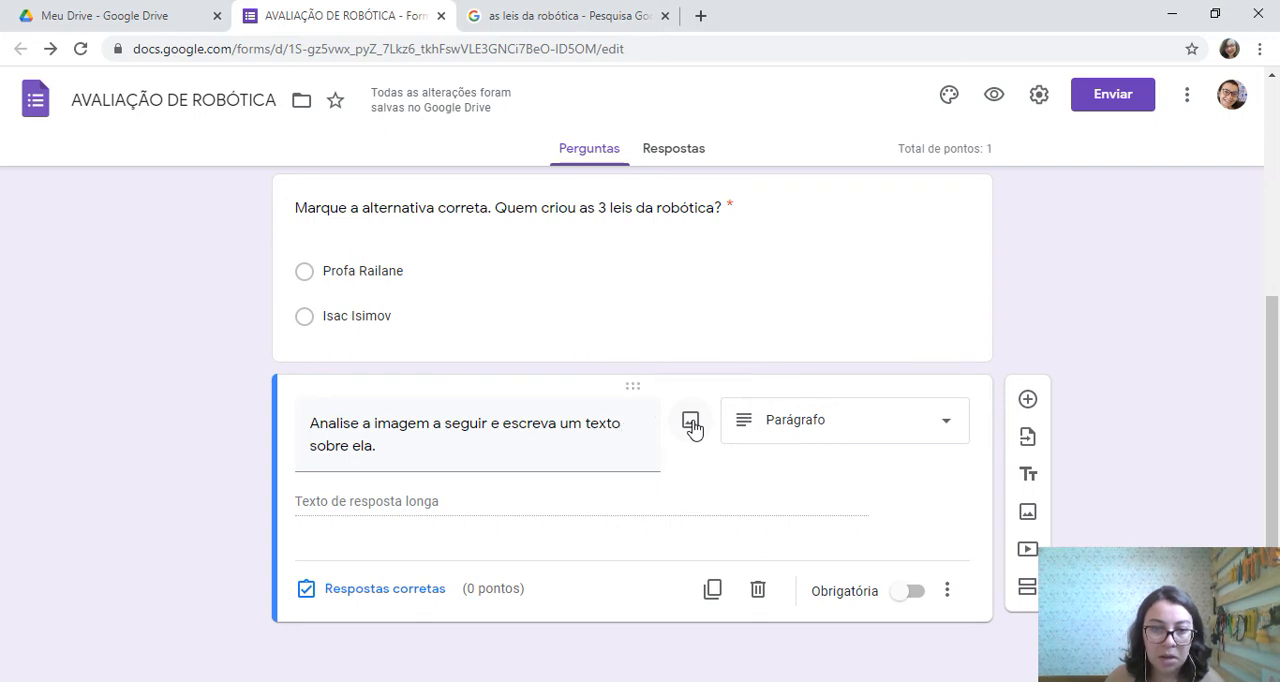
Search Google images for "robótica" and insert the photo of a man at a laptop beside white robots into the paragraph question
{"action": "left_click", "coordinate": [691, 422]}
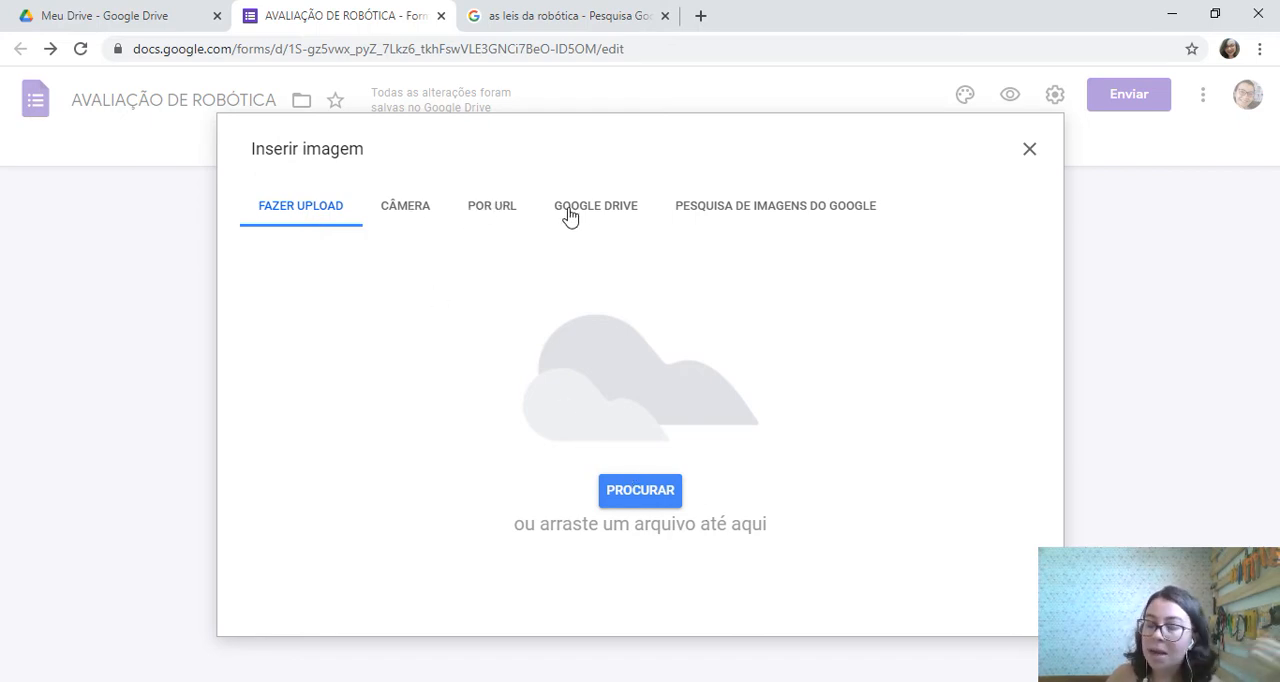
{"action": "left_click", "coordinate": [766, 208]}
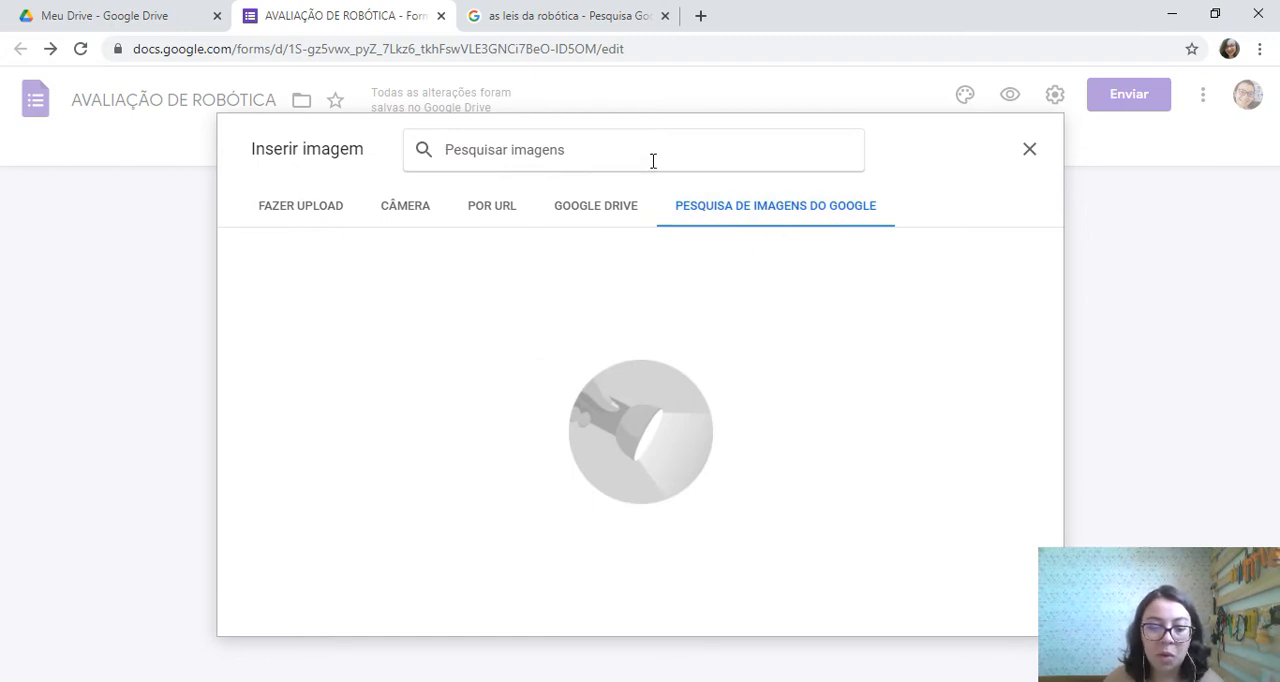
{"action": "type", "text": "robóti"}
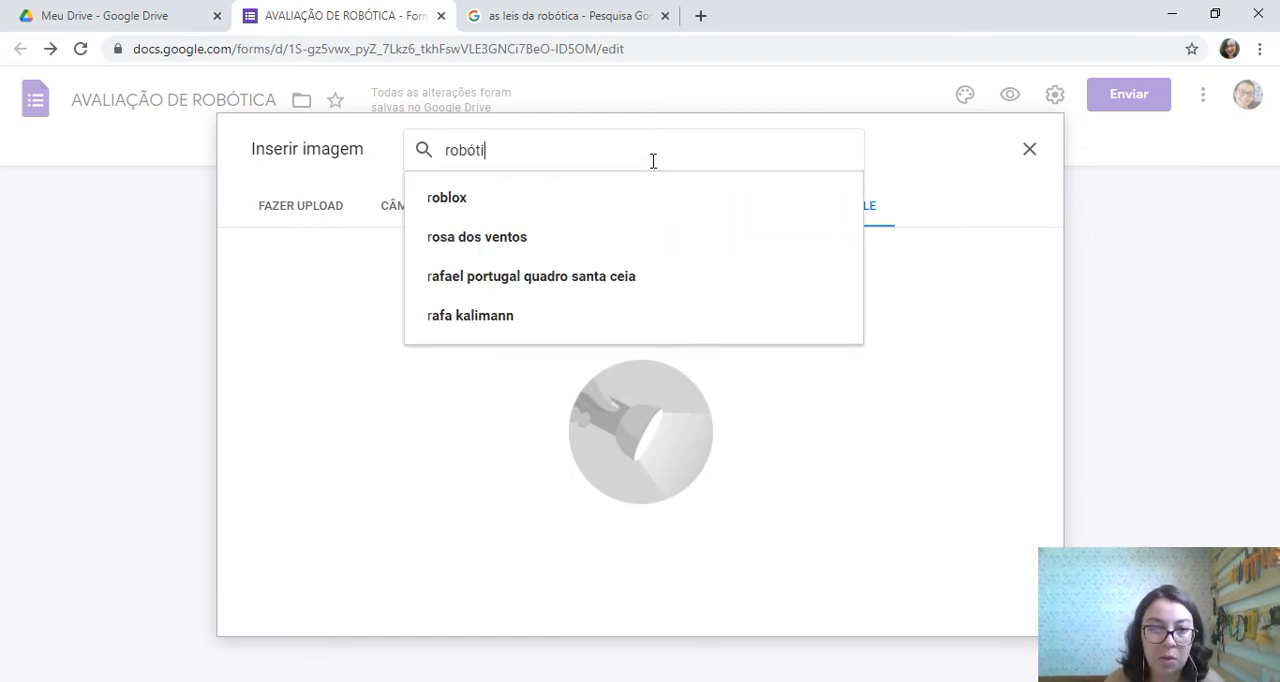
{"action": "type", "text": "ca"}
{"action": "key", "text": "Return"}
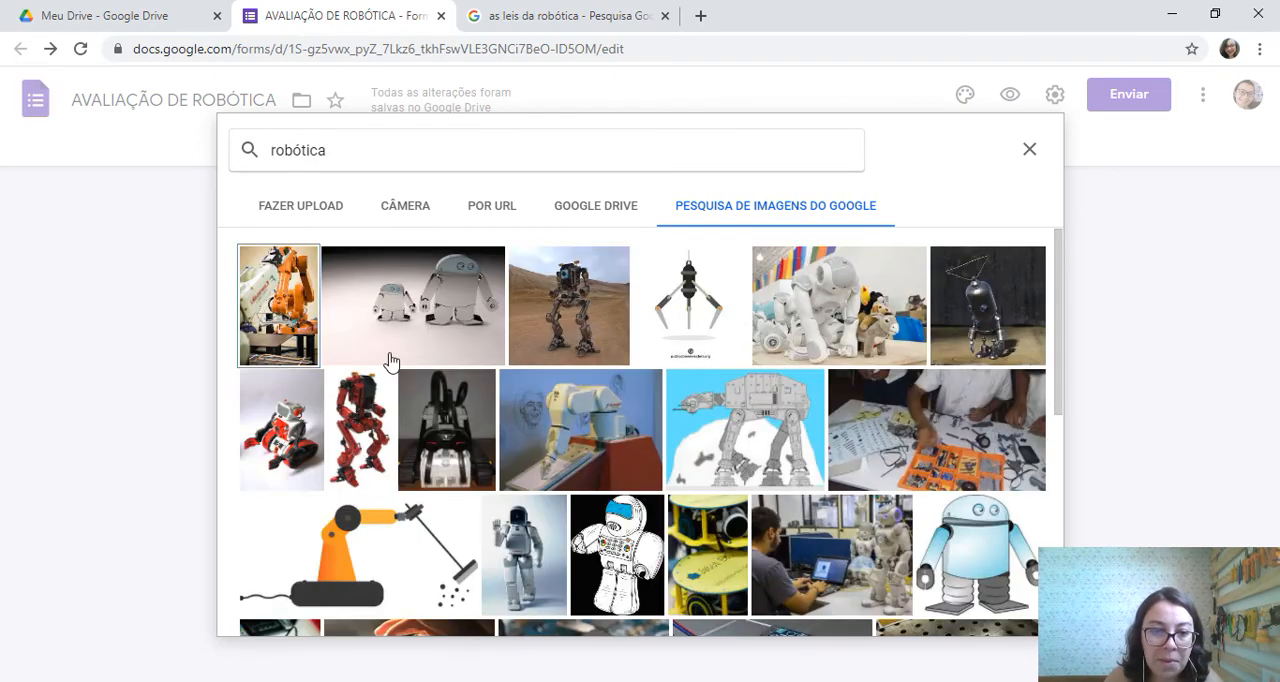
{"action": "scroll", "coordinate": [735, 445], "scroll_direction": "down", "scroll_amount": 2}
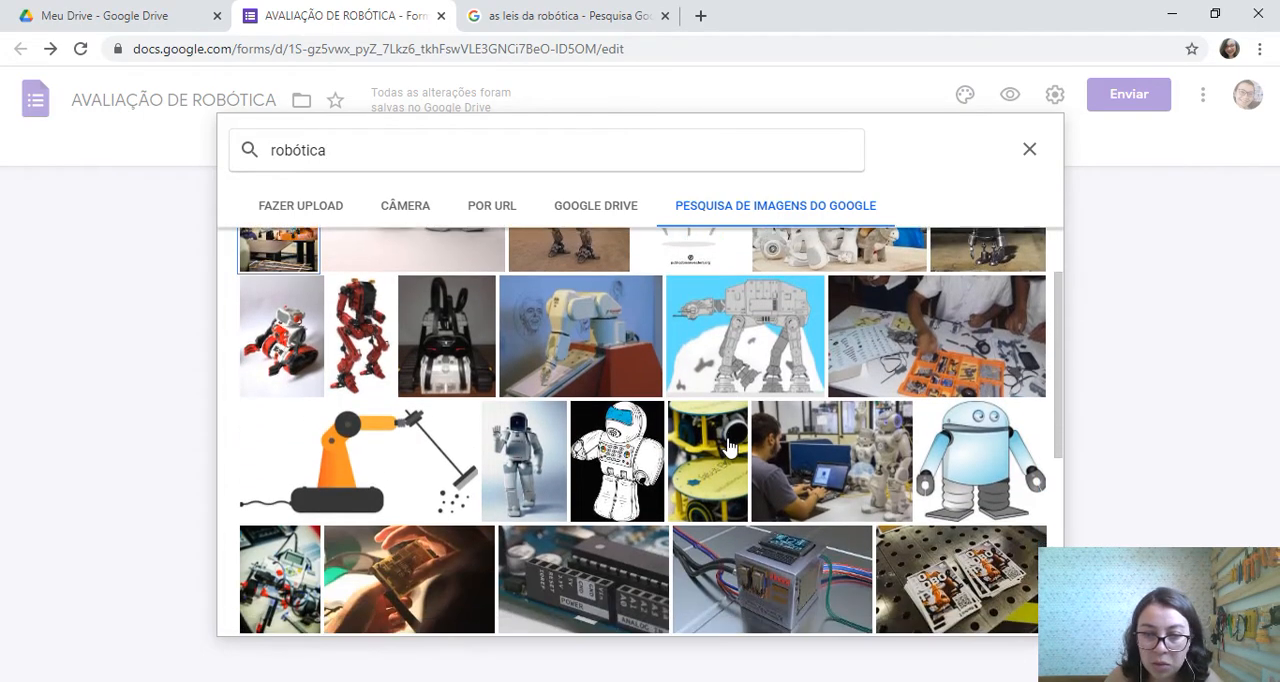
{"action": "scroll", "coordinate": [729, 447], "scroll_direction": "down", "scroll_amount": 1}
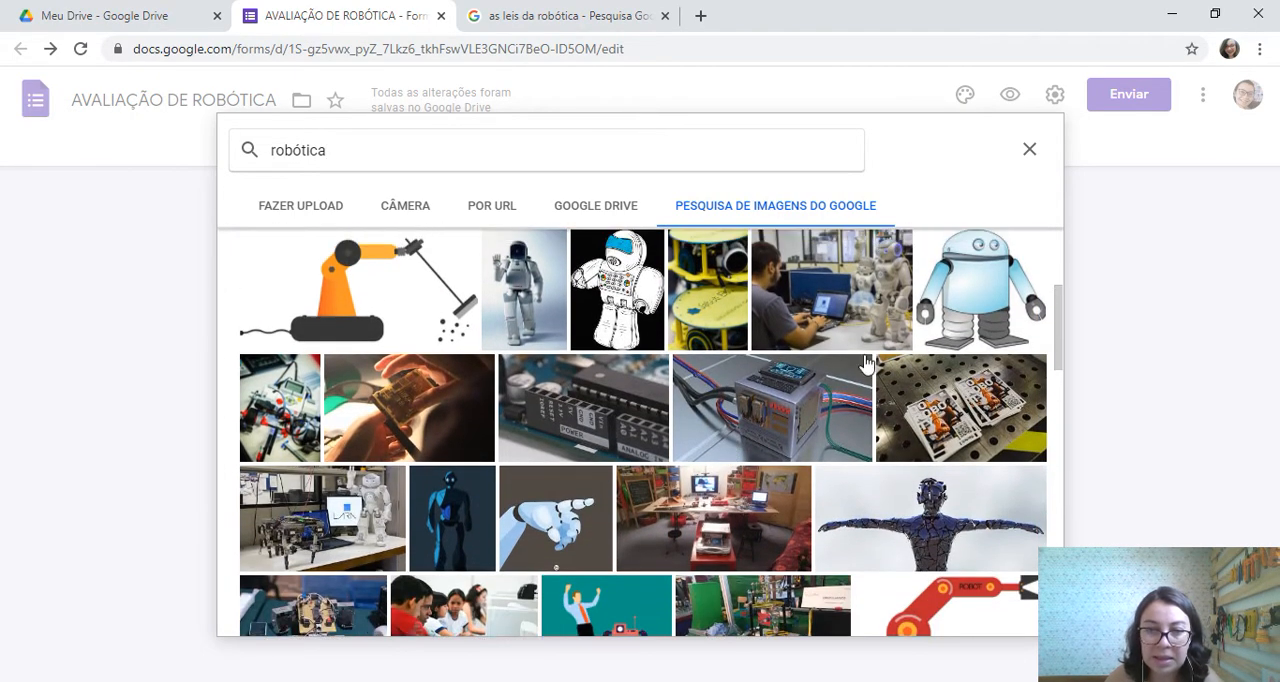
{"action": "left_click", "coordinate": [822, 308]}
{"action": "left_click", "coordinate": [1006, 619]}
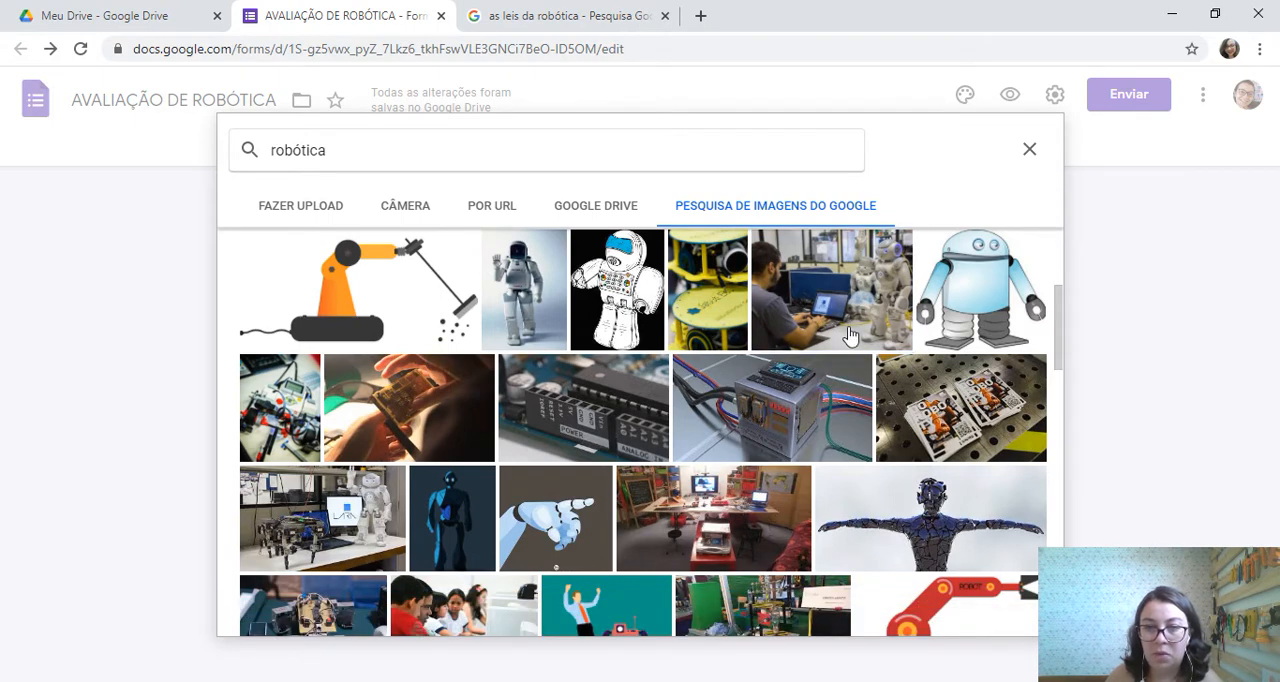
{"action": "left_click", "coordinate": [1004, 621]}
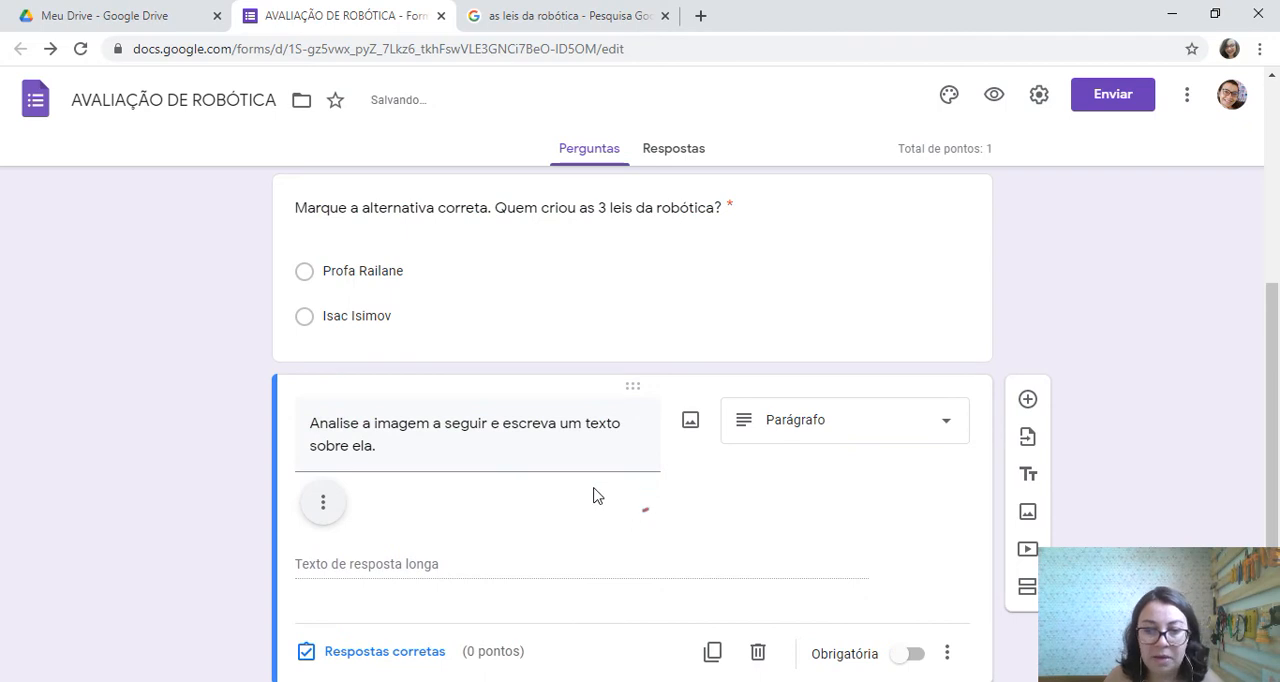
Set the image-analysis question's value to 2 points in its answer key
{"action": "scroll", "coordinate": [568, 506], "scroll_direction": "down", "scroll_amount": 3}
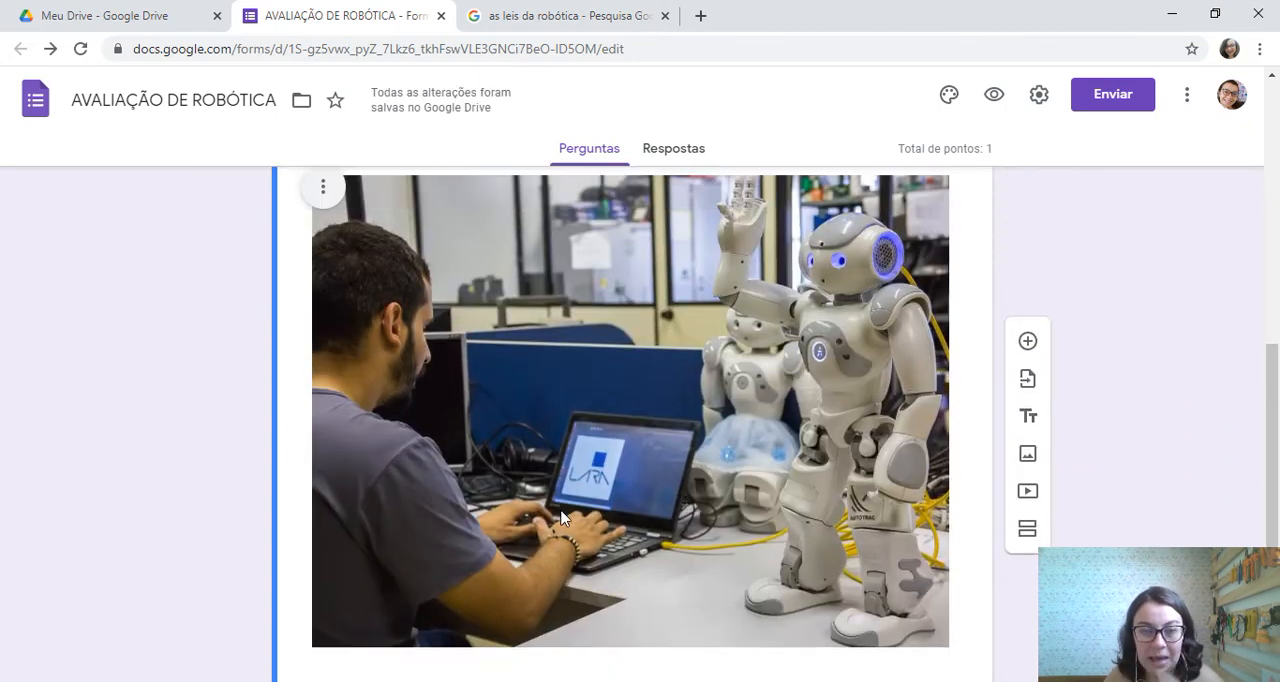
{"action": "scroll", "coordinate": [562, 518], "scroll_direction": "up", "scroll_amount": 1}
{"action": "scroll", "coordinate": [530, 372], "scroll_direction": "down", "scroll_amount": 1}
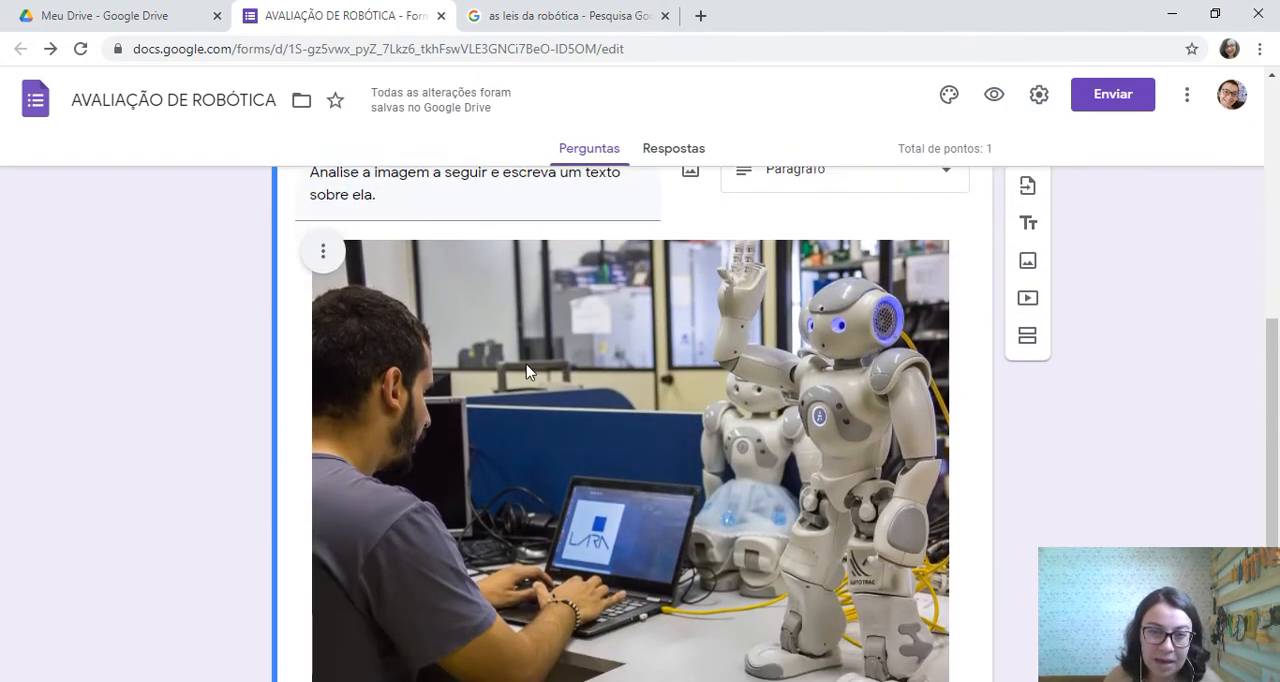
{"action": "scroll", "coordinate": [527, 372], "scroll_direction": "down", "scroll_amount": 3}
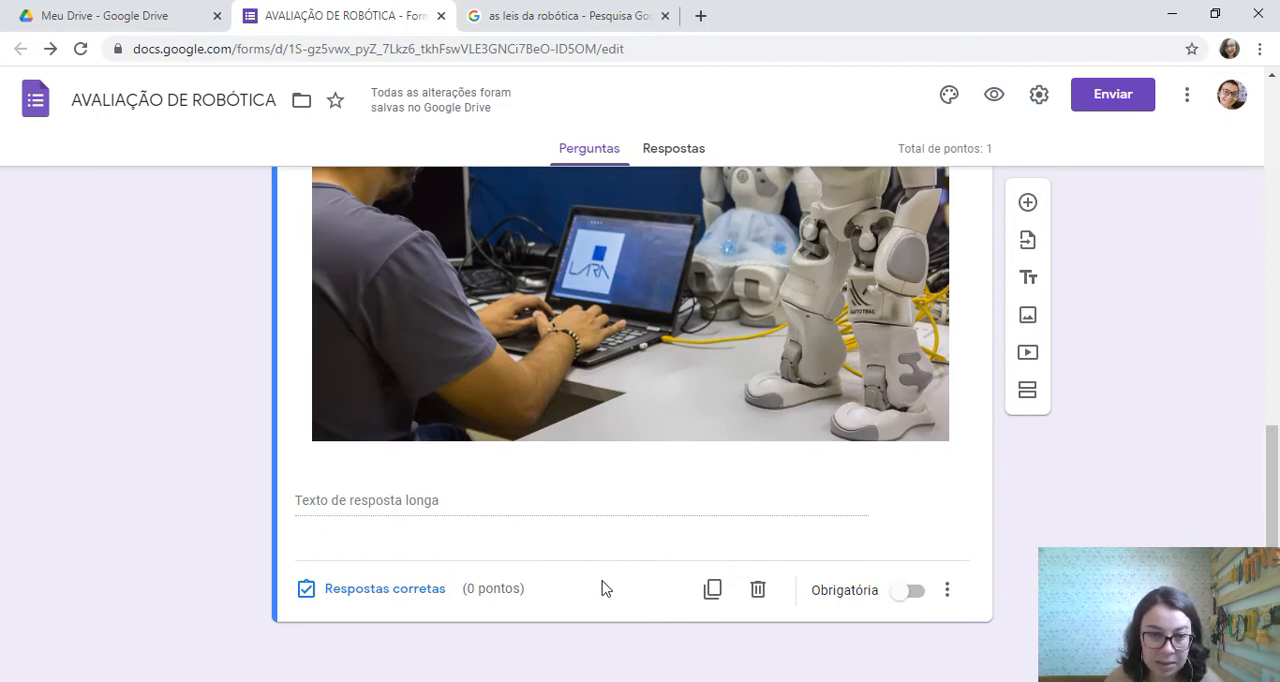
{"action": "left_click", "coordinate": [430, 592]}
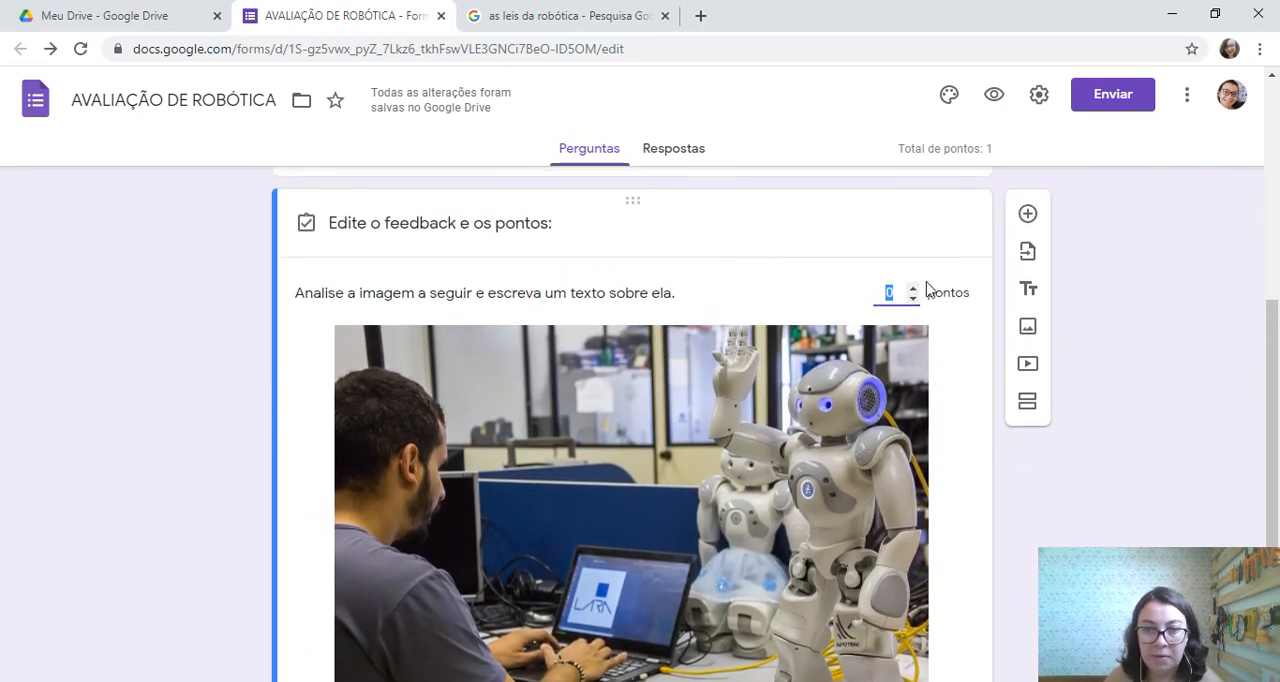
{"action": "left_click", "coordinate": [912, 285]}
{"action": "left_click", "coordinate": [912, 285]}
{"action": "scroll", "coordinate": [686, 395], "scroll_direction": "down", "scroll_amount": 3}
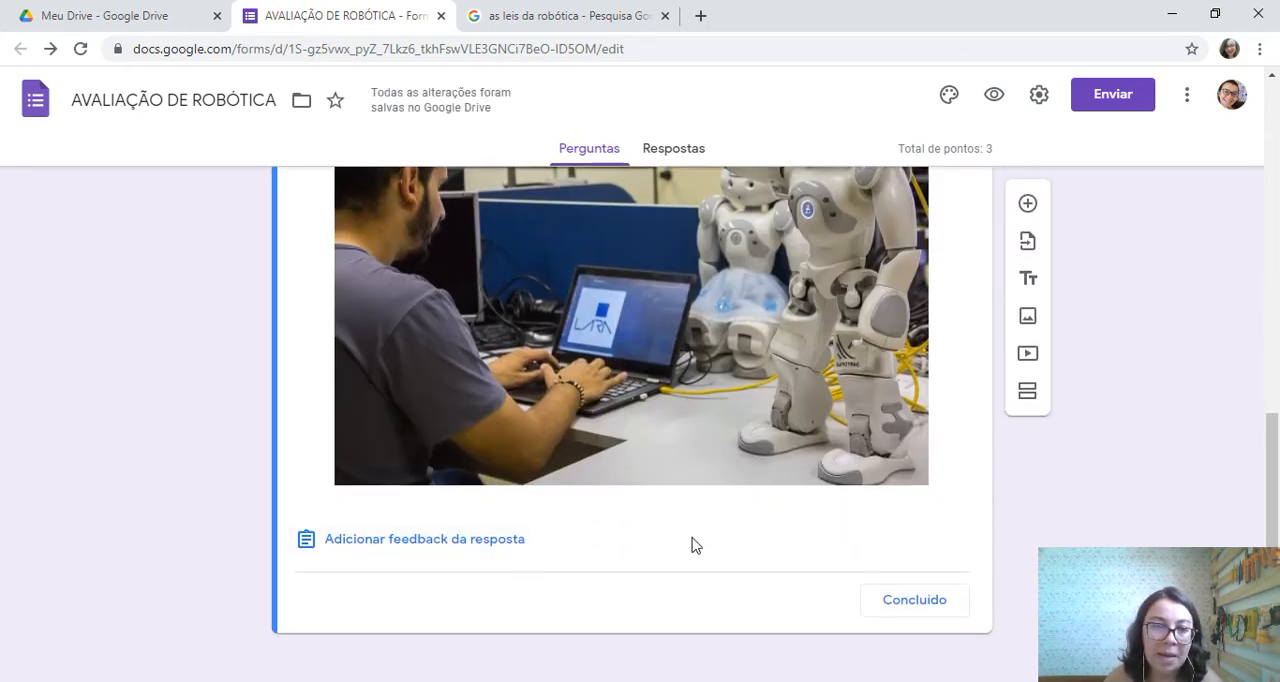
{"action": "scroll", "coordinate": [420, 435], "scroll_direction": "up", "scroll_amount": 3}
{"action": "scroll", "coordinate": [818, 360], "scroll_direction": "down", "scroll_amount": 3}
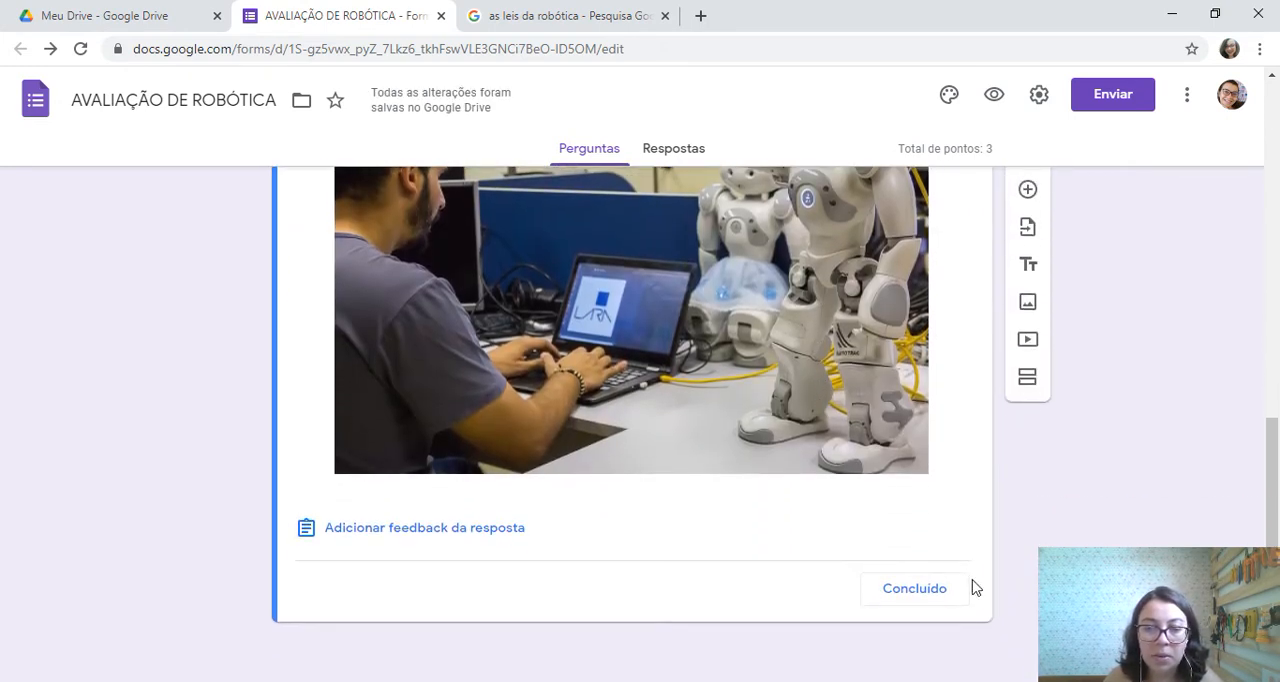
{"action": "left_click", "coordinate": [914, 589]}
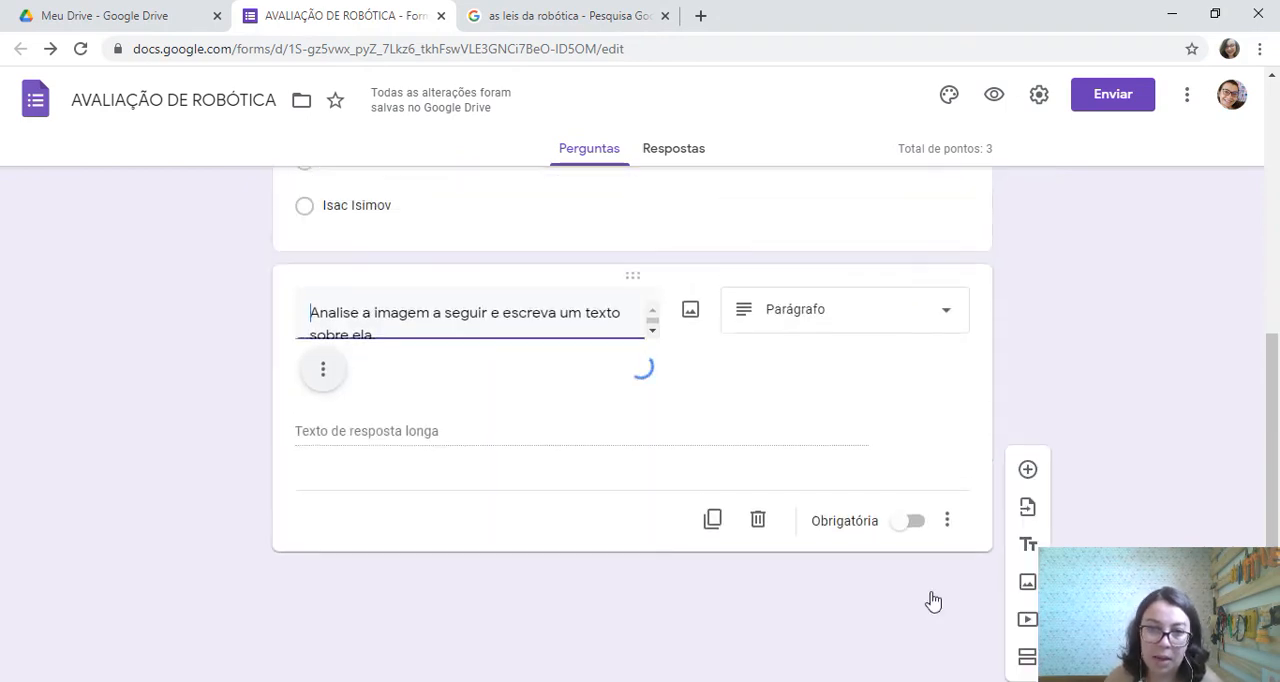
Make the image-analysis paragraph question required
{"action": "scroll", "coordinate": [700, 385], "scroll_direction": "down", "scroll_amount": 3}
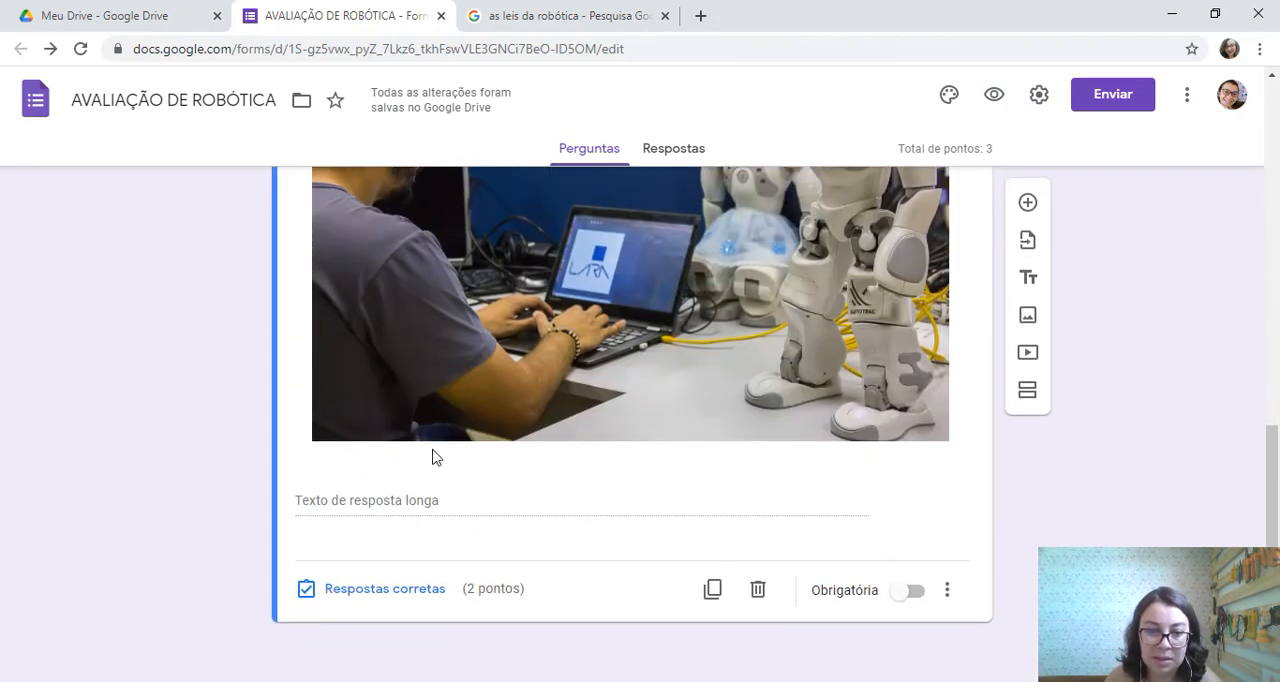
{"action": "scroll", "coordinate": [823, 229], "scroll_direction": "up", "scroll_amount": 4}
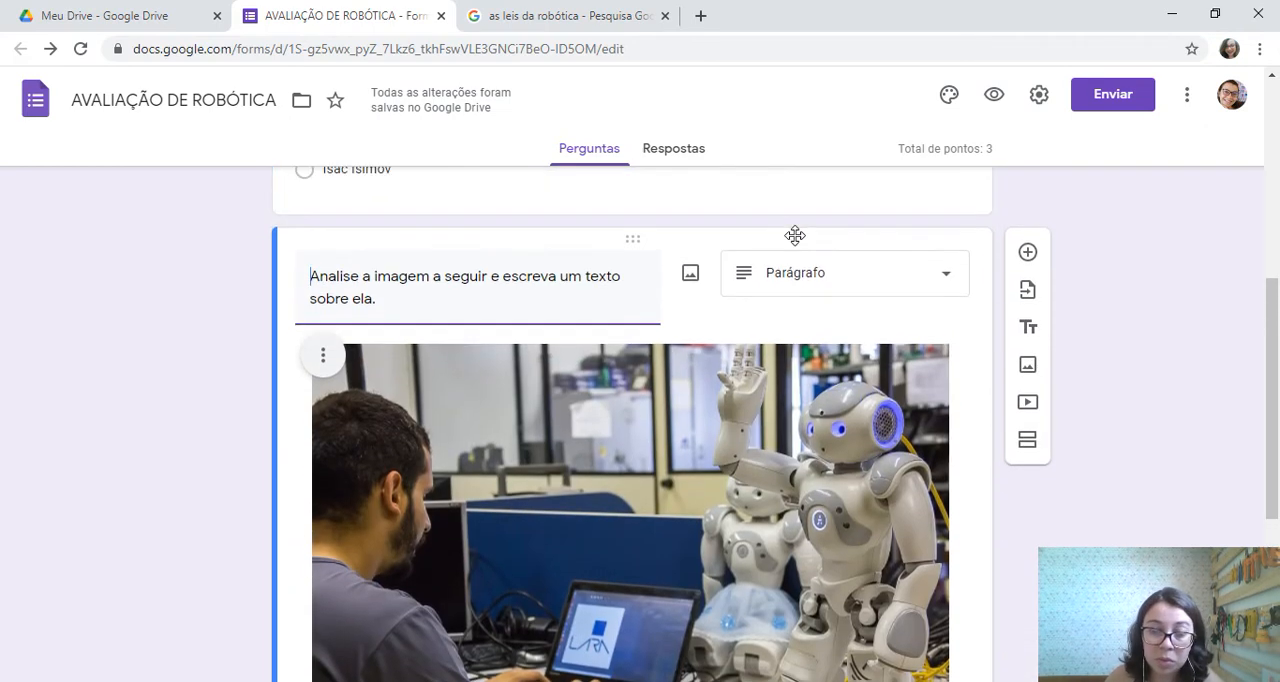
{"action": "scroll", "coordinate": [794, 234], "scroll_direction": "down", "scroll_amount": 4}
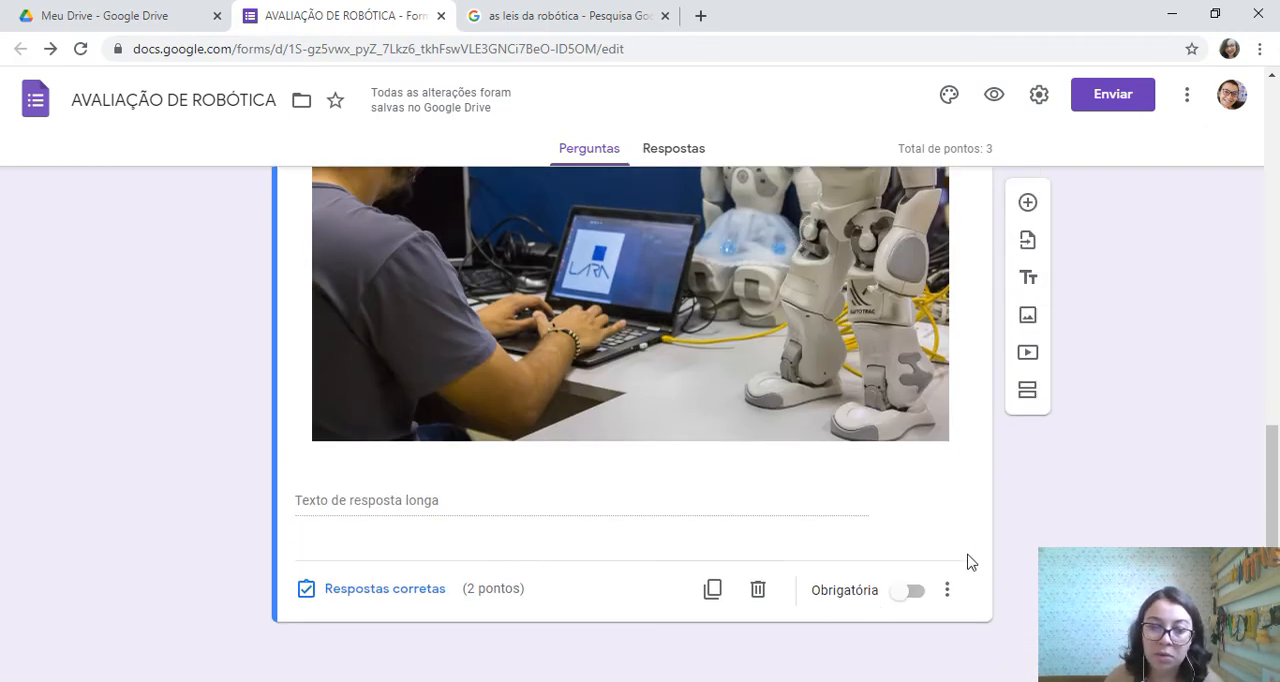
{"action": "left_click", "coordinate": [909, 595]}
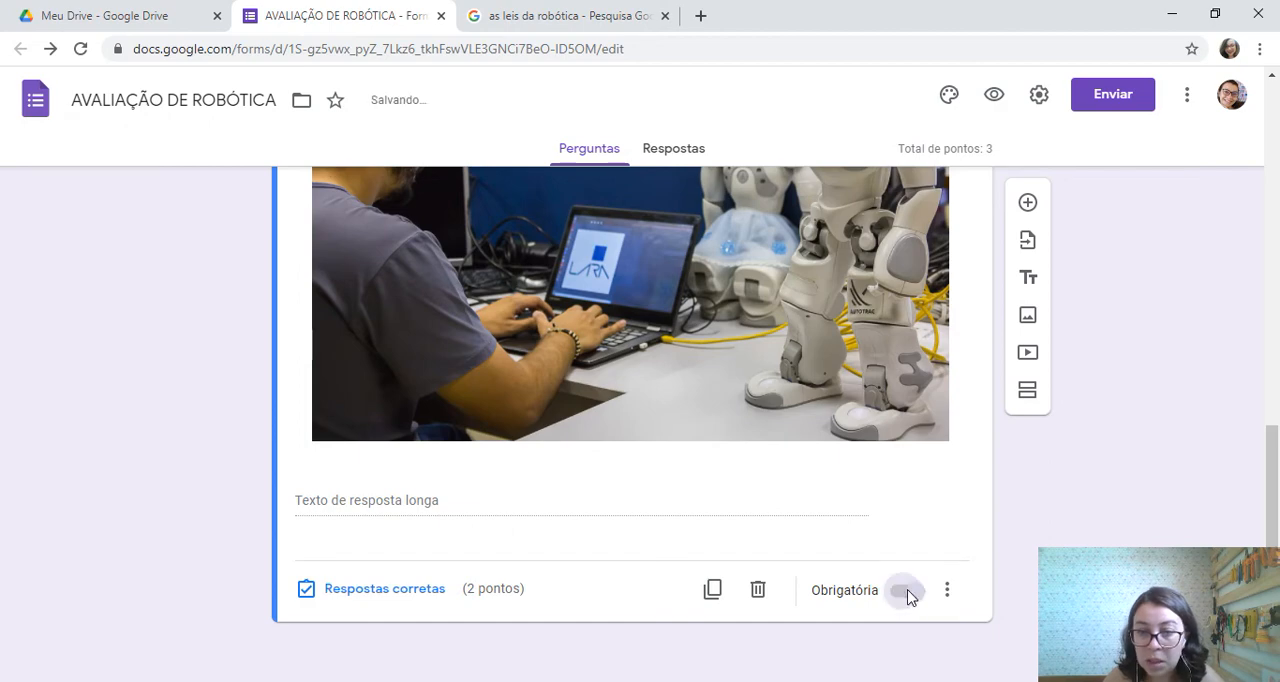
Add an "Upload de arquivo" question below the image-analysis question and allow participants to upload files to Drive
{"action": "scroll", "coordinate": [704, 300], "scroll_direction": "up", "scroll_amount": 10}
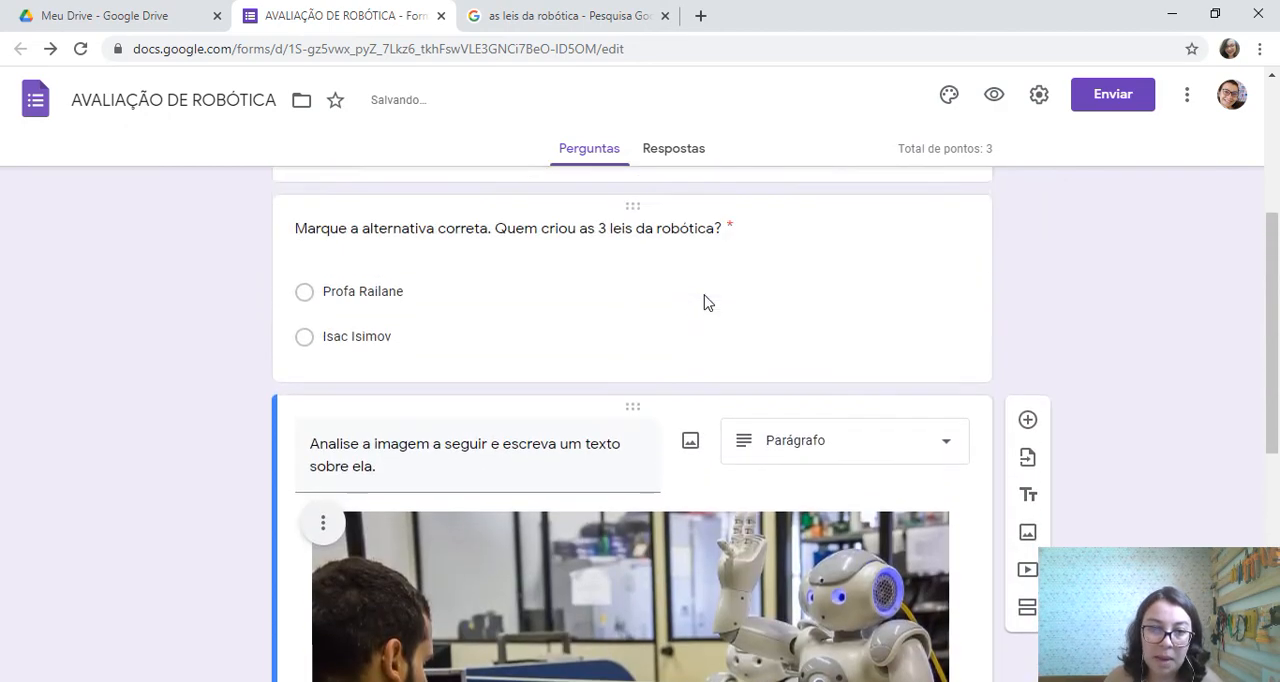
{"action": "scroll", "coordinate": [704, 302], "scroll_direction": "down", "scroll_amount": 10}
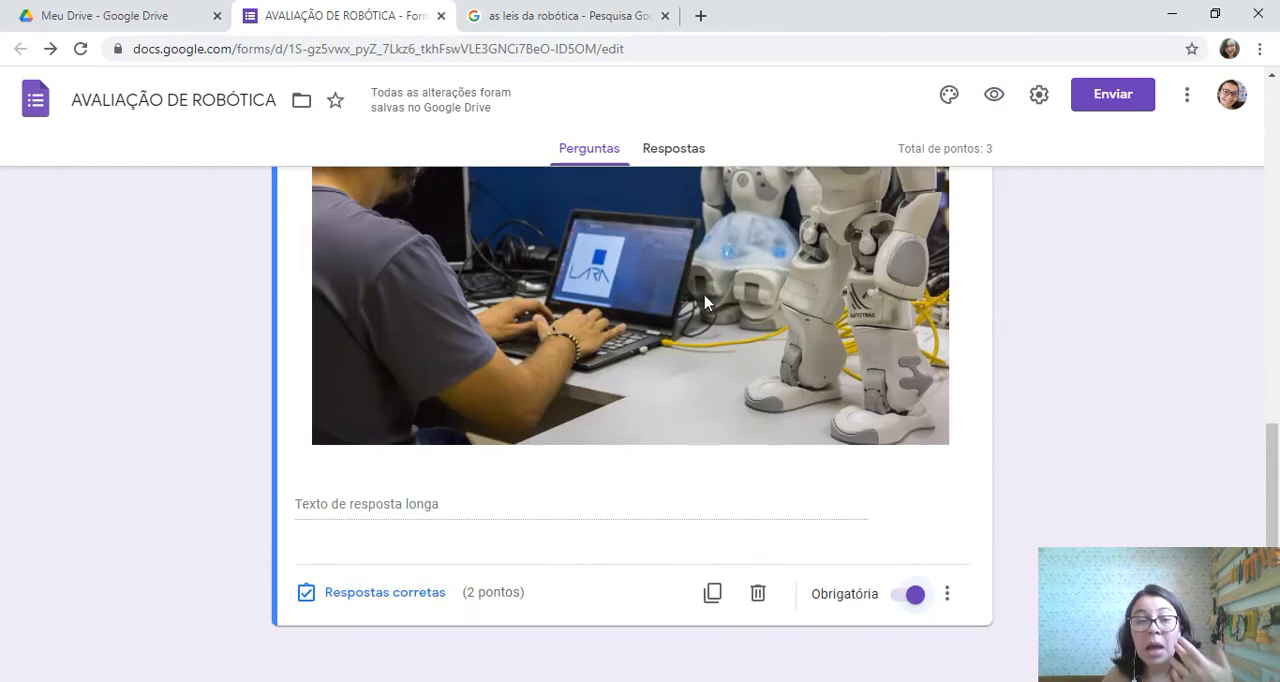
{"action": "left_click", "coordinate": [1027, 203]}
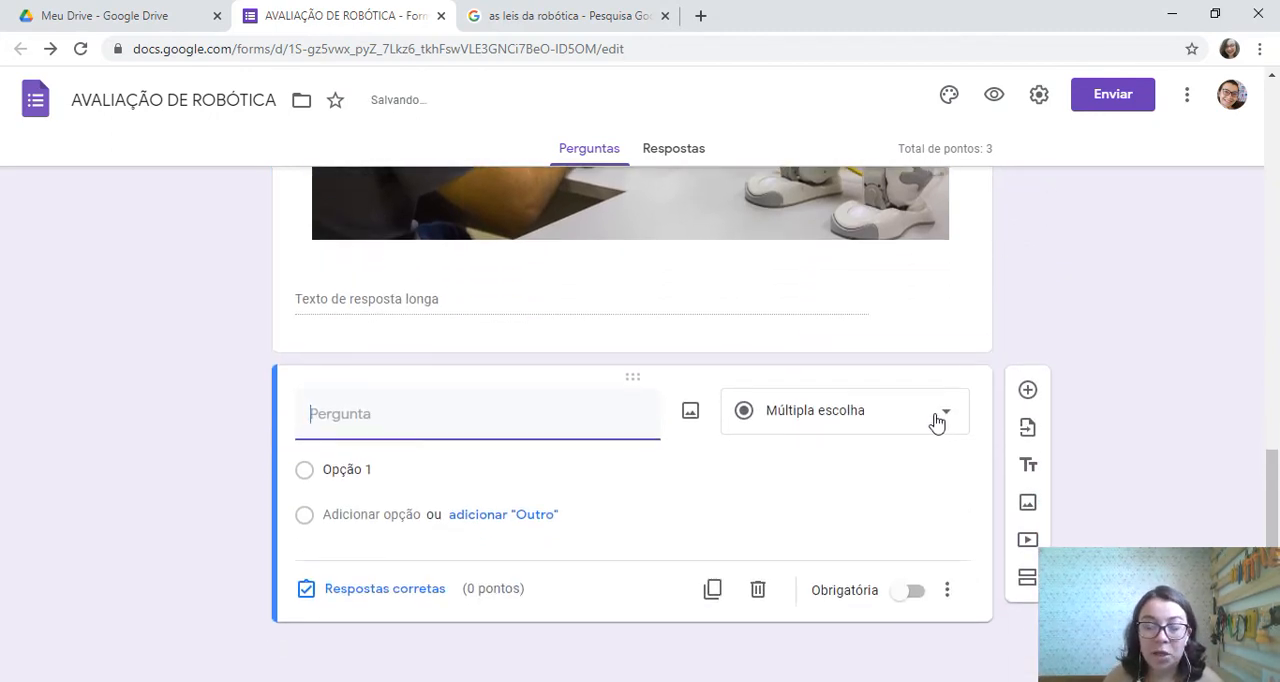
{"action": "left_click", "coordinate": [935, 422]}
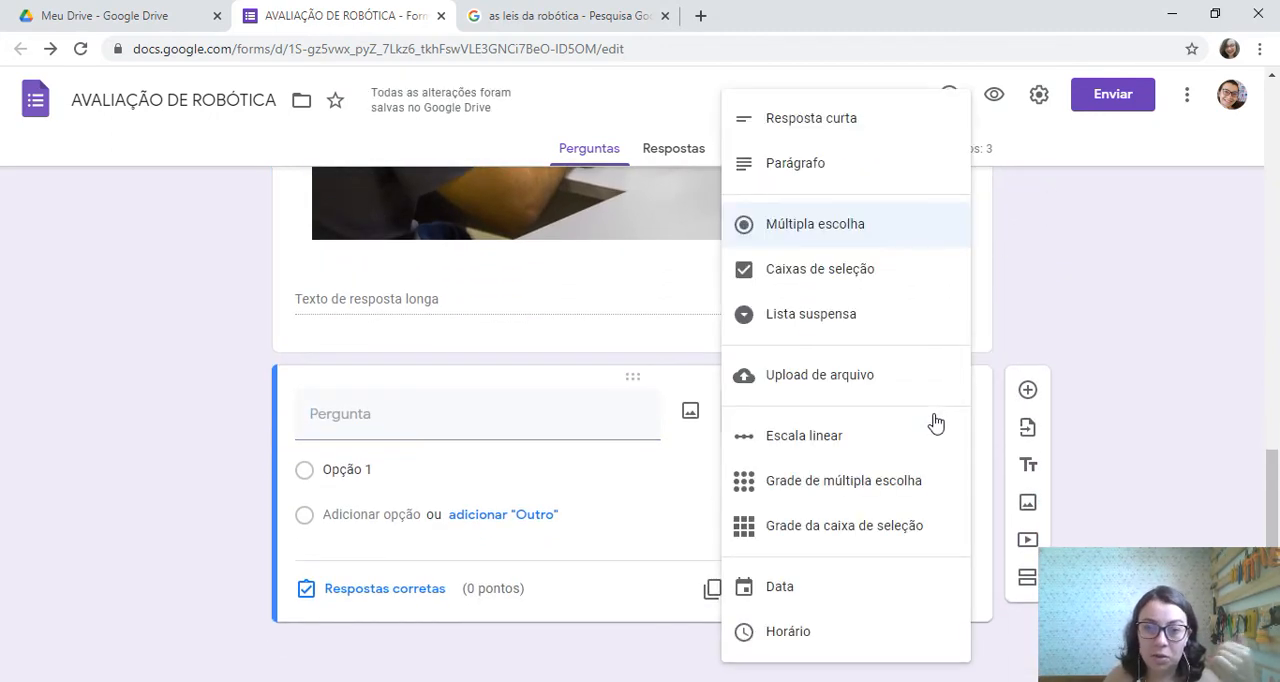
{"action": "left_click", "coordinate": [838, 381]}
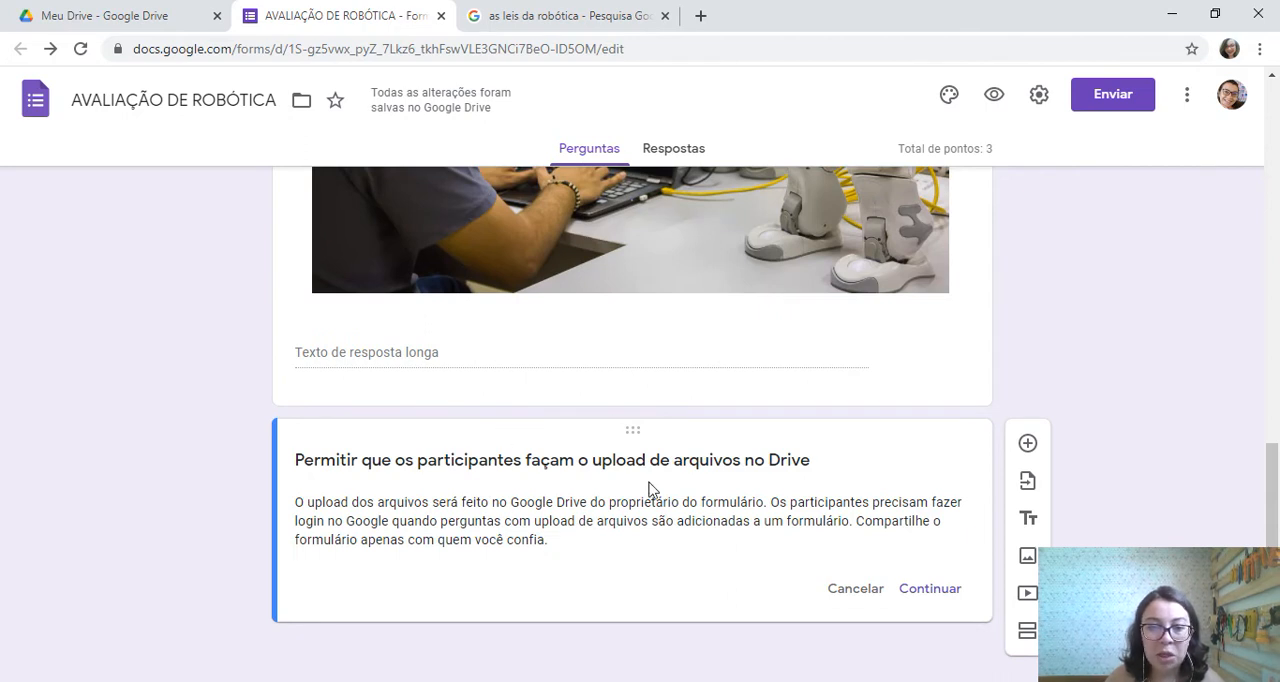
{"action": "left_click", "coordinate": [910, 596]}
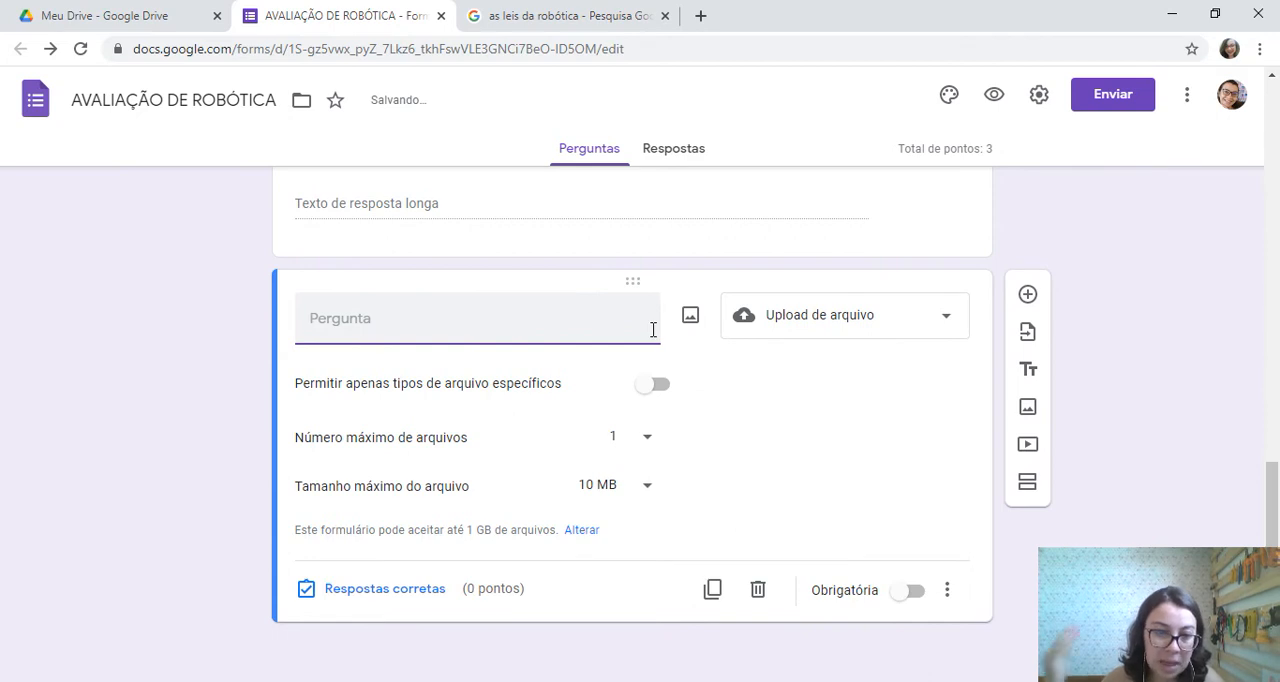
{"action": "type", "text": "R"}
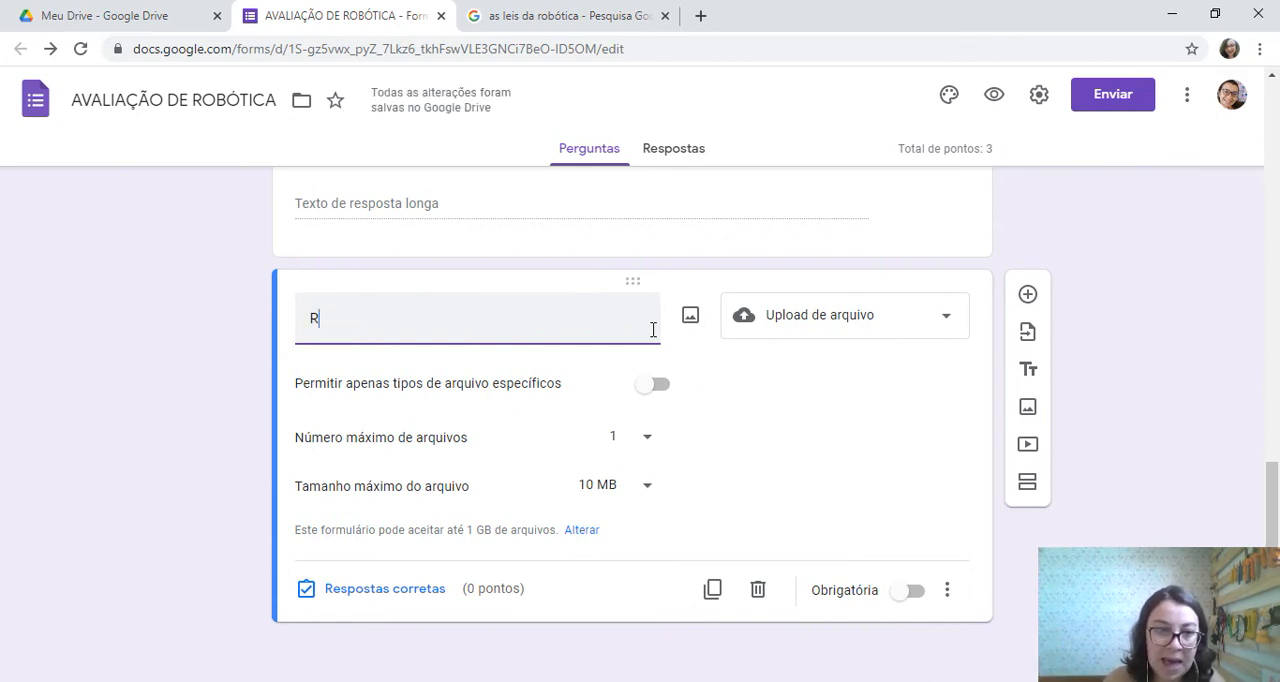
{"action": "type", "text": "ealize os cal"}
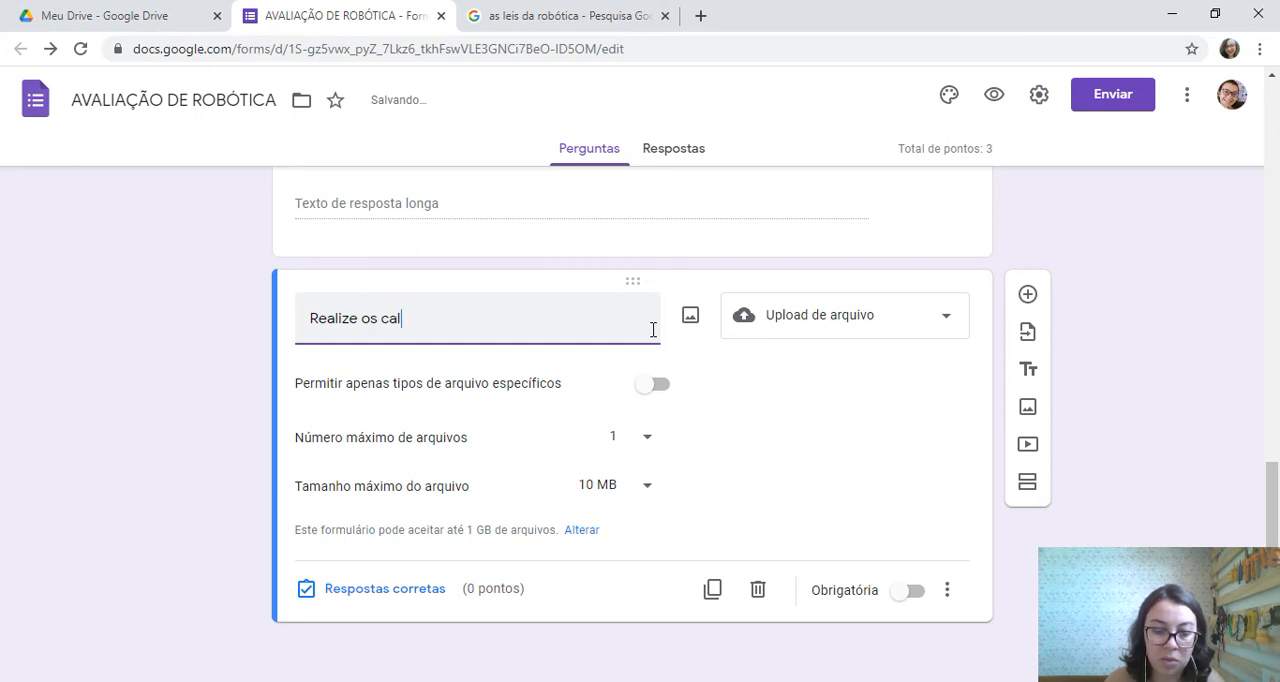
{"action": "type", "text": "culos da "}
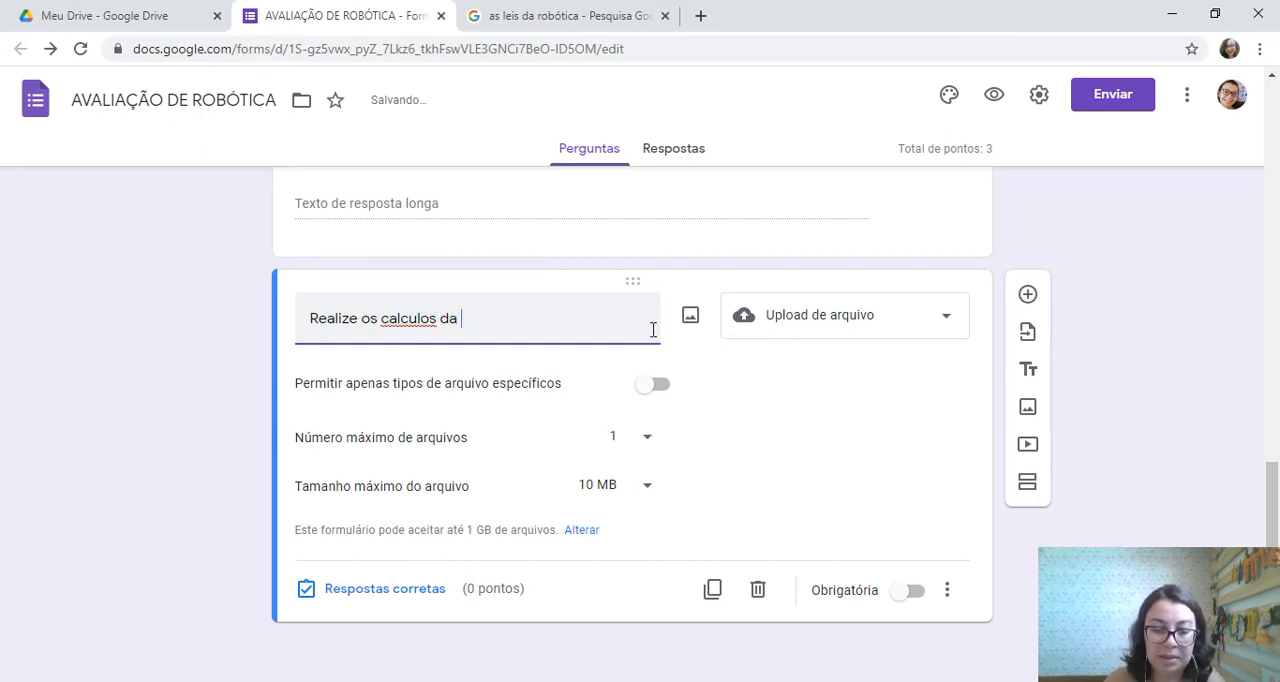
{"action": "type", "text": "seguin"}
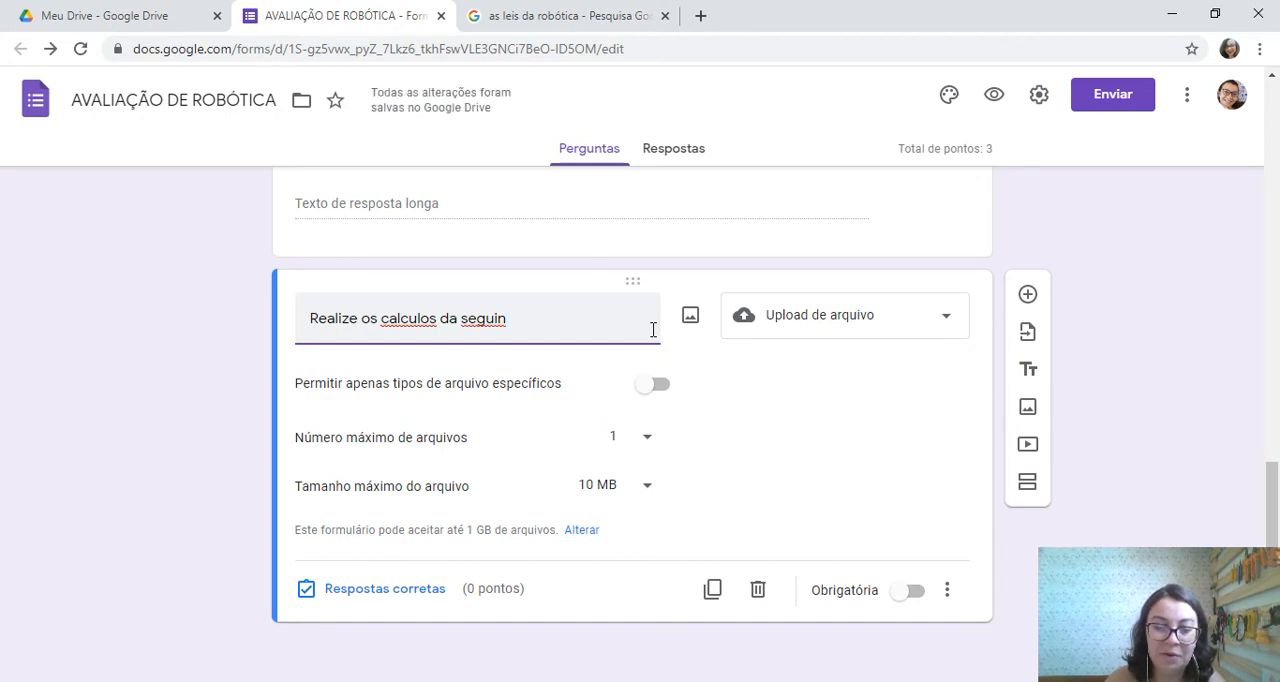
{"action": "key", "text": "BackSpace"}
{"action": "key", "text": "BackSpace"}
{"action": "key", "text": "BackSpace"}
{"action": "key", "text": "BackSpace"}
{"action": "key", "text": "BackSpace"}
{"action": "key", "text": "BackSpace"}
{"action": "key", "text": "BackSpace"}
{"action": "key", "text": "BackSpace"}
{"action": "key", "text": "BackSpace"}
{"action": "key", "text": "BackSpace"}
{"action": "key", "text": "BackSpace"}
{"action": "key", "text": "BackSpace"}
{"action": "key", "text": "BackSpace"}
{"action": "key", "text": "BackSpace"}
{"action": "key", "text": "BackSpace"}
{"action": "key", "text": "BackSpace"}
{"action": "key", "text": "BackSpace"}
{"action": "key", "text": "BackSpace"}
{"action": "key", "text": "BackSpace"}
{"action": "key", "text": "BackSpace"}
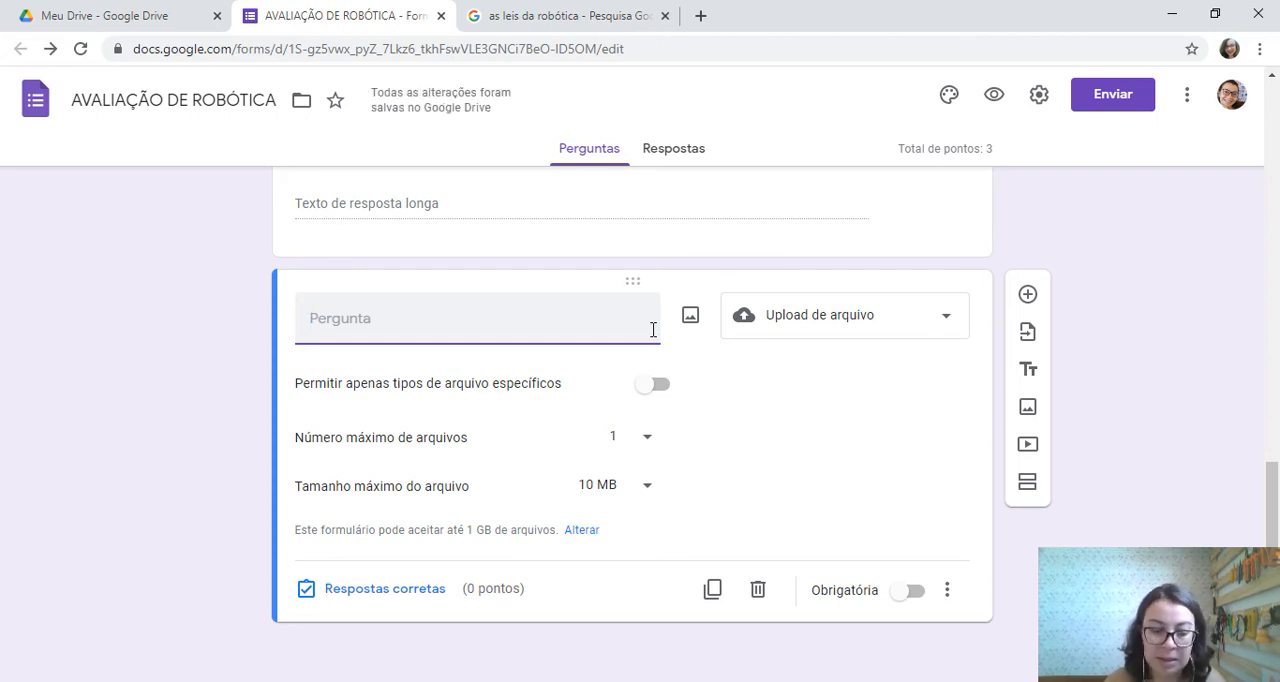
Title the file upload question "desenhe em seu caderno um robô e nomeie as suas principais partes."
{"action": "type", "text": "desenhe em se"}
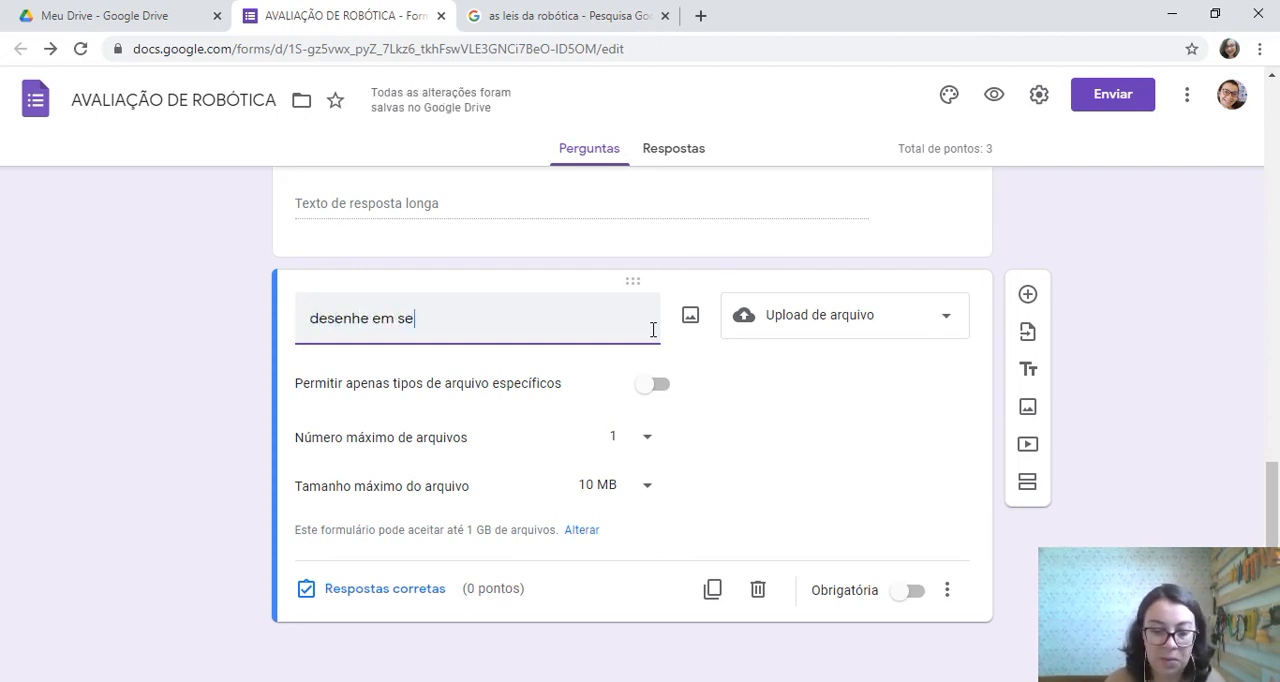
{"action": "type", "text": "u caderno um"}
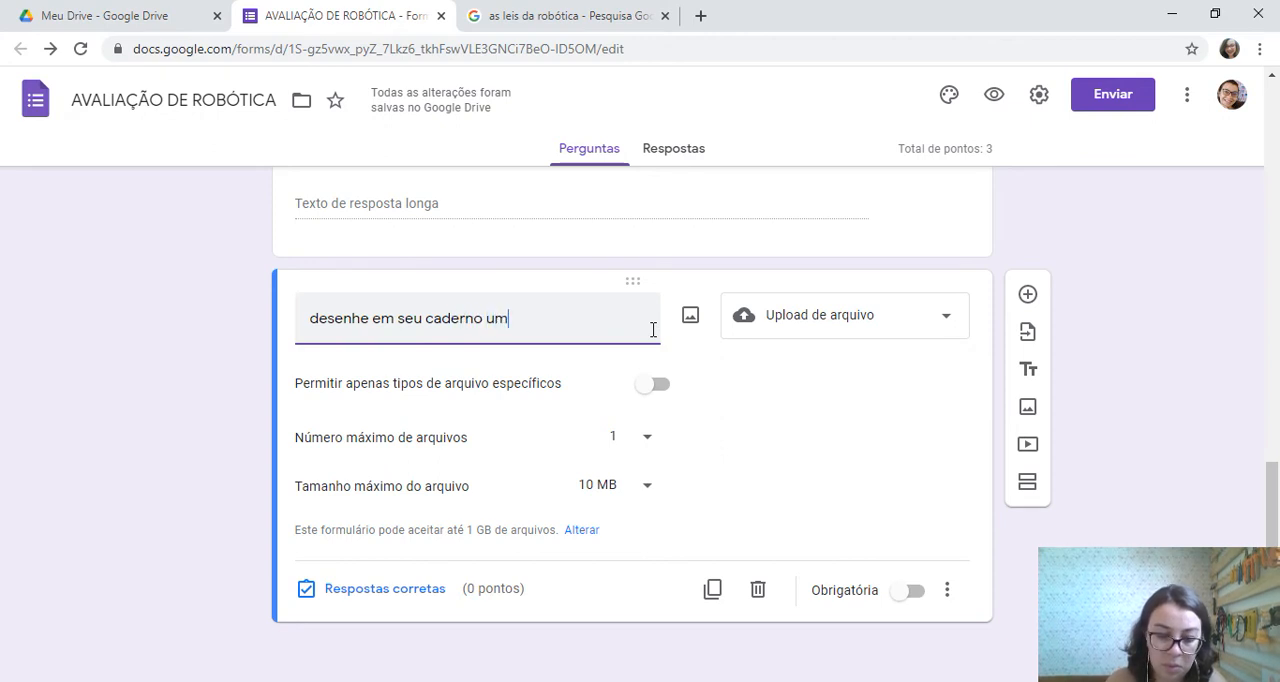
{"action": "type", "text": " robô "}
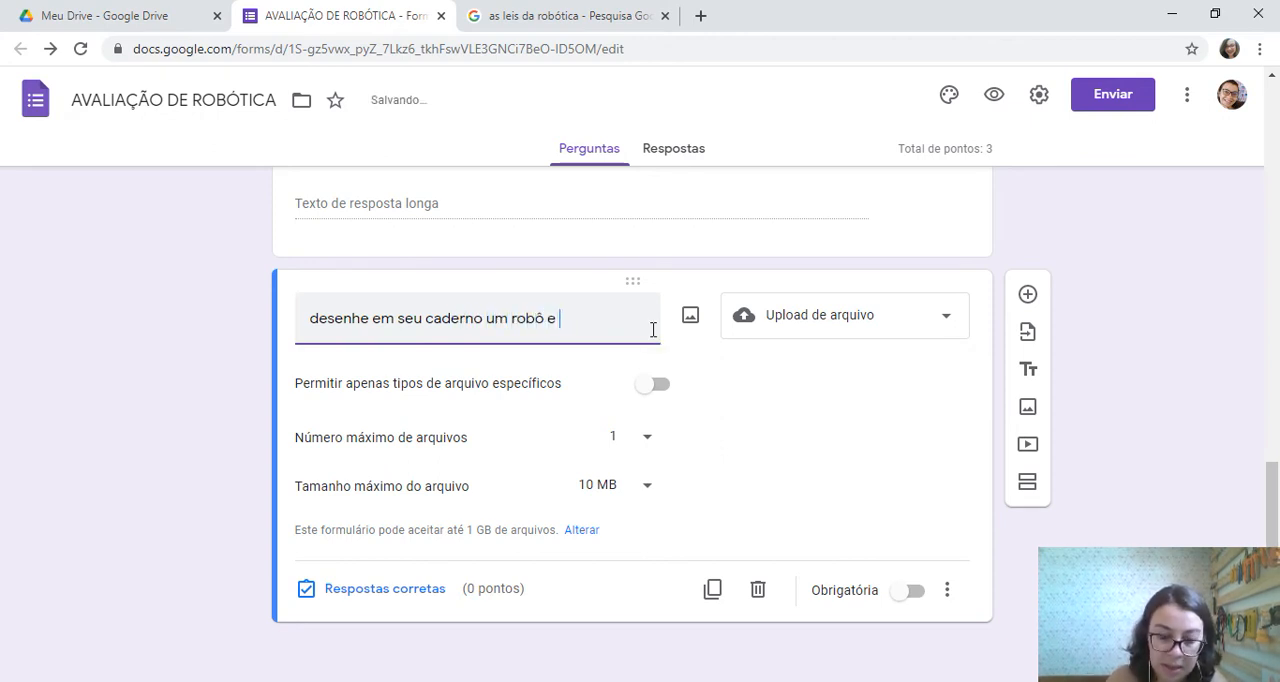
{"action": "type", "text": "e nomeie as suas principais partes."}
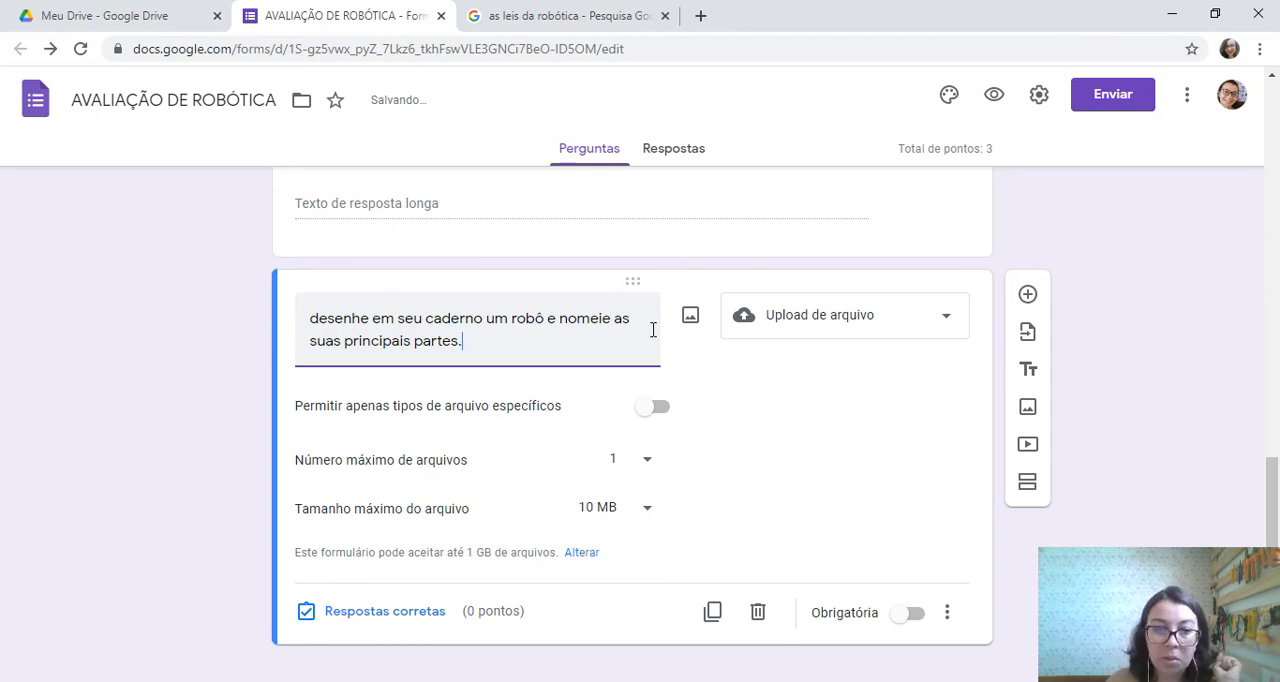
Restrict the robot-drawing question's uploads to the file types Apresentação, Desenho and Imagem
{"action": "left_click", "coordinate": [658, 408]}
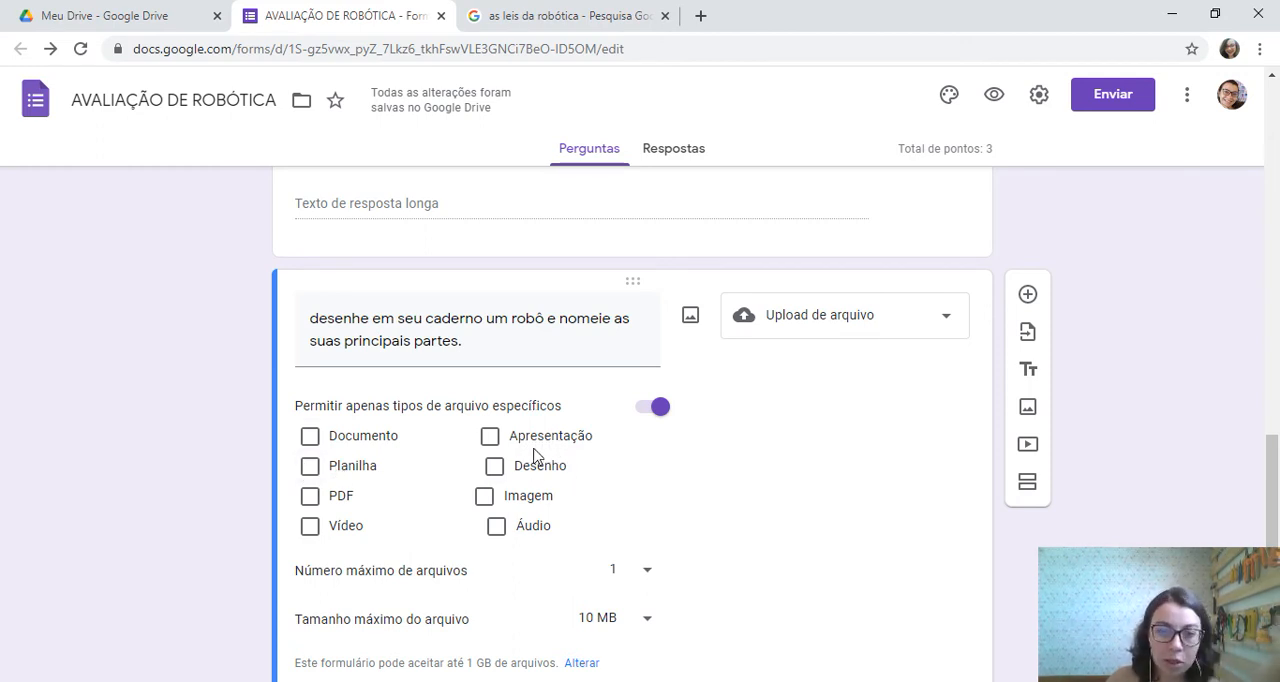
{"action": "left_click", "coordinate": [489, 437]}
{"action": "left_click", "coordinate": [495, 467]}
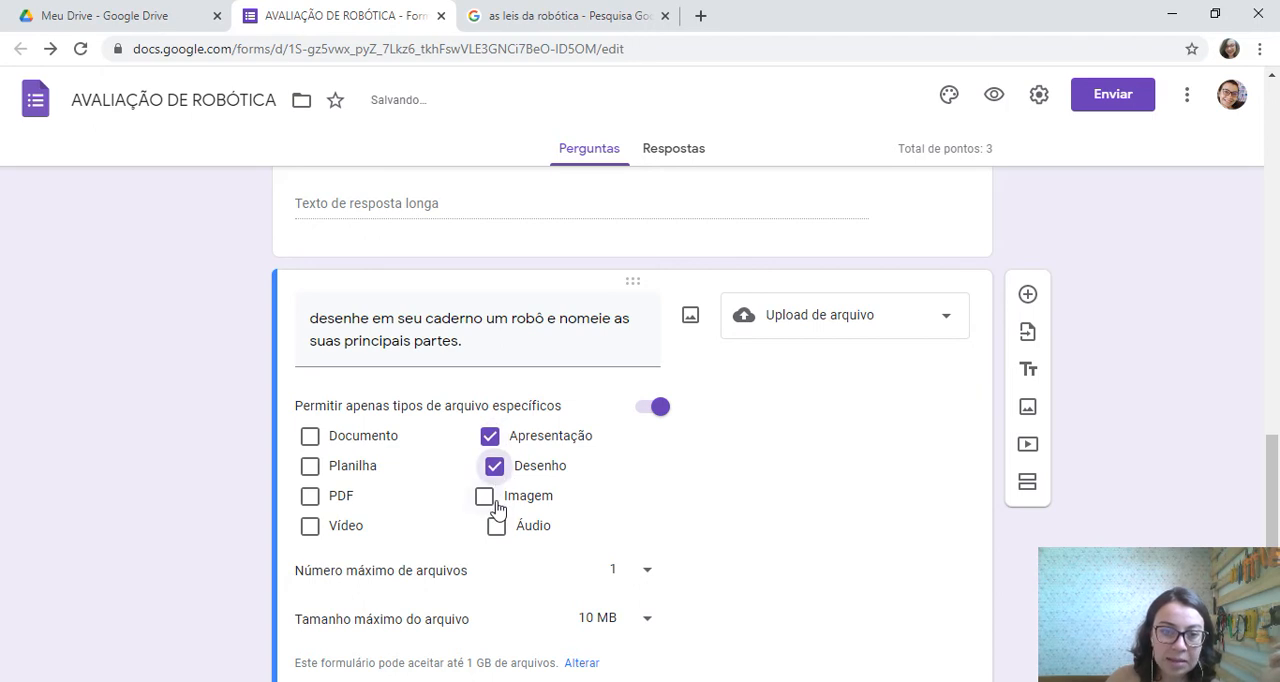
{"action": "left_click", "coordinate": [485, 497]}
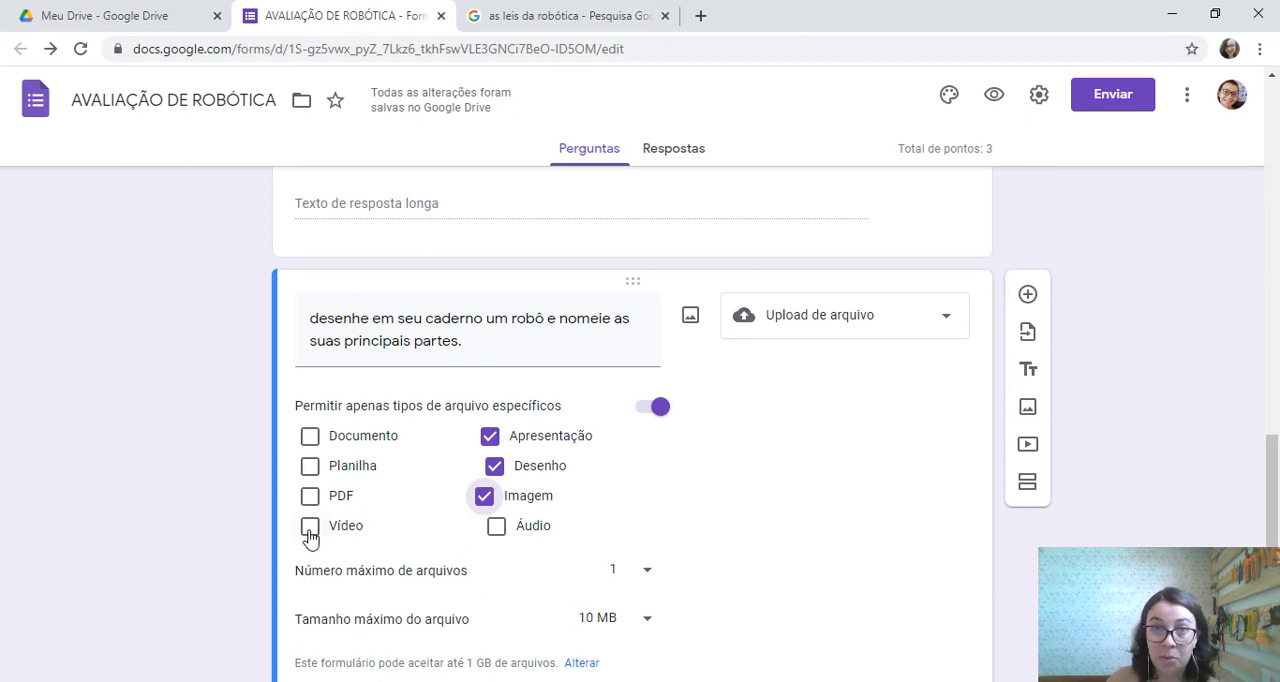
Set the maximum file size for the robot-drawing question to 100 MB
{"action": "scroll", "coordinate": [777, 451], "scroll_direction": "down", "scroll_amount": 1}
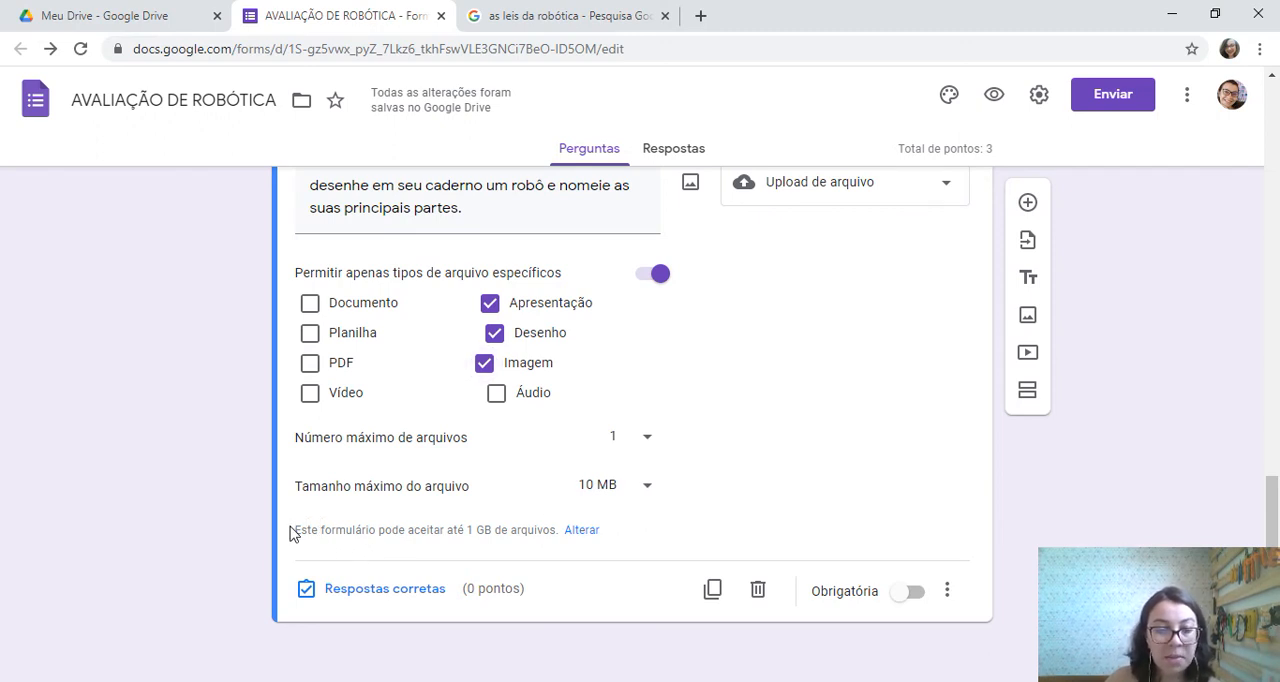
{"action": "left_click_drag", "start_coordinate": [292, 530], "coordinate": [552, 530]}
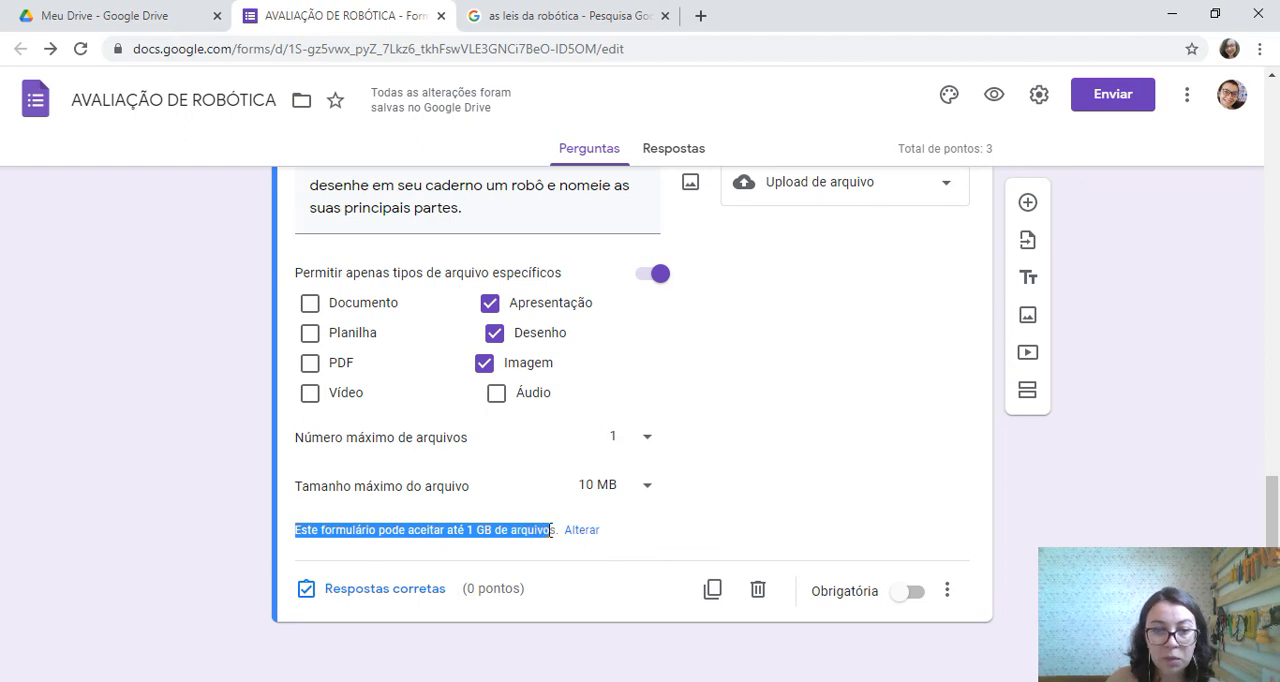
{"action": "left_click", "coordinate": [574, 517]}
{"action": "left_click", "coordinate": [646, 486]}
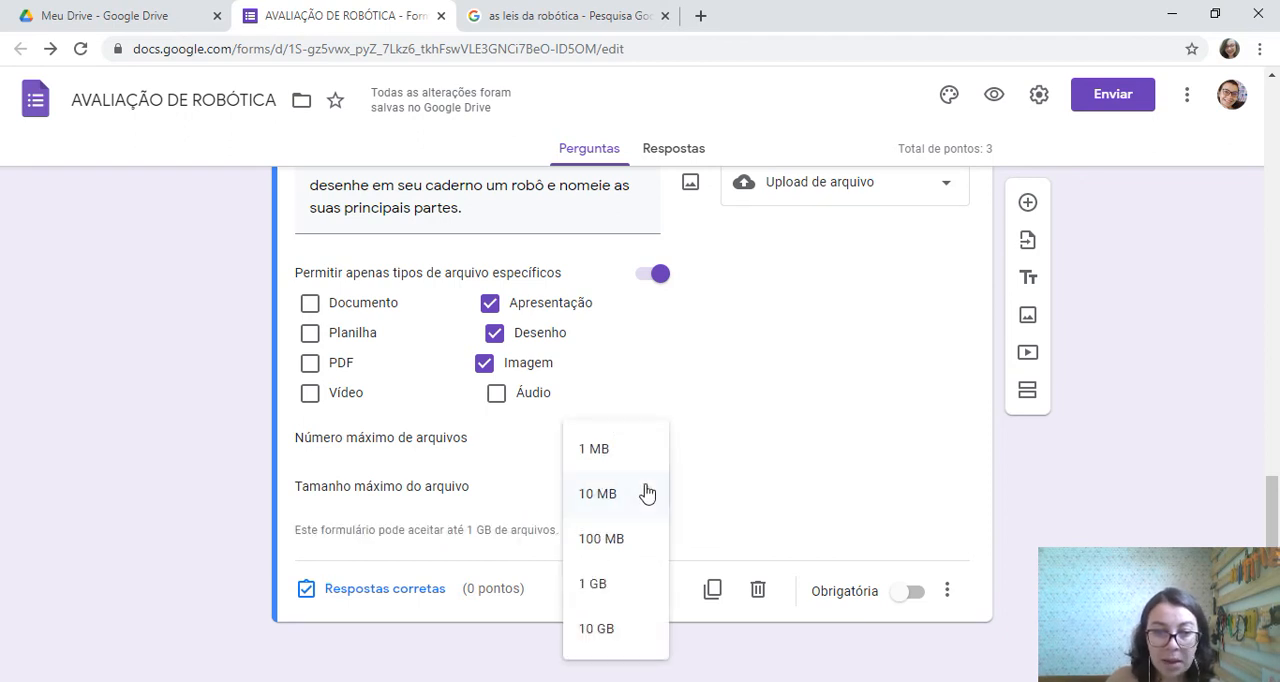
{"action": "left_click", "coordinate": [627, 552]}
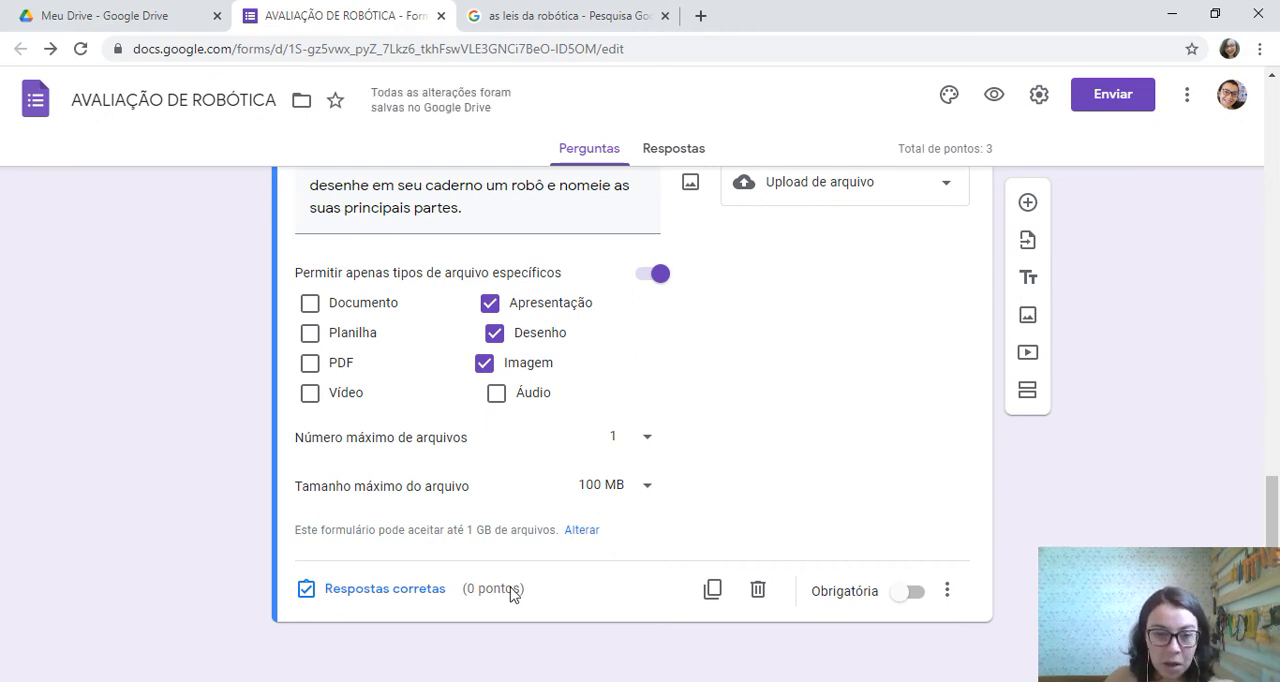
Set the robot-drawing question's value to 3 points in its answer key and make the question required
{"action": "left_click", "coordinate": [425, 588]}
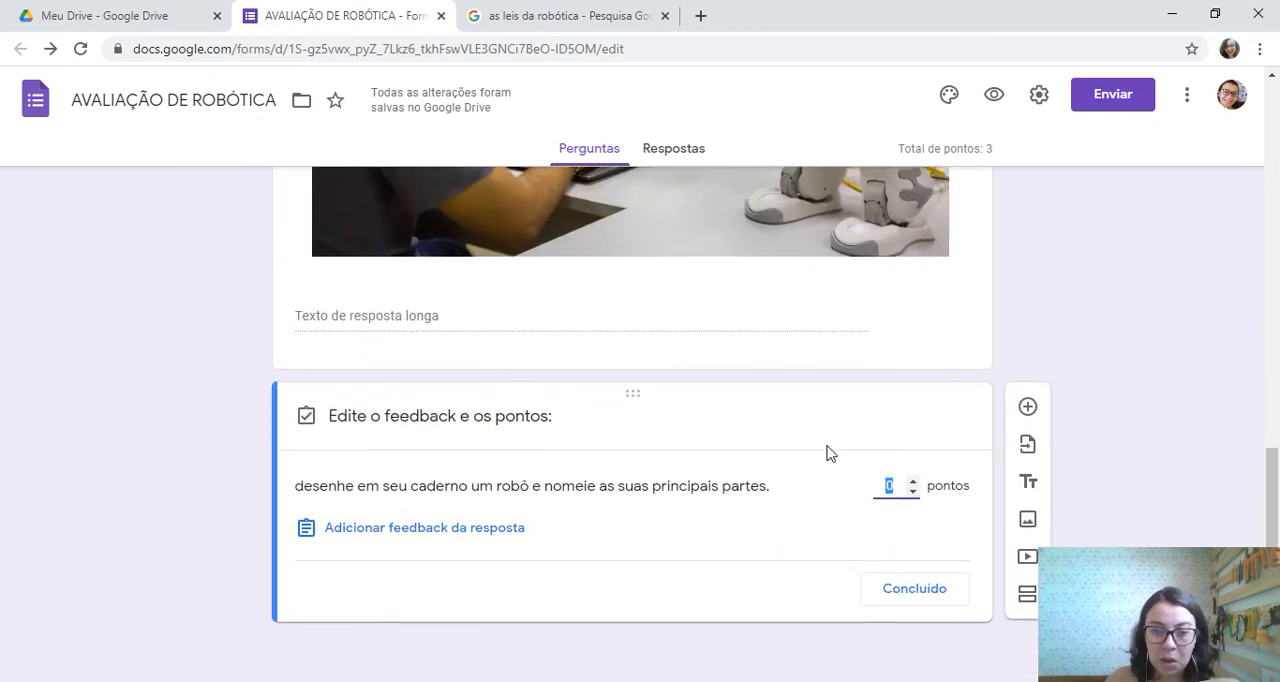
{"action": "type", "text": "3"}
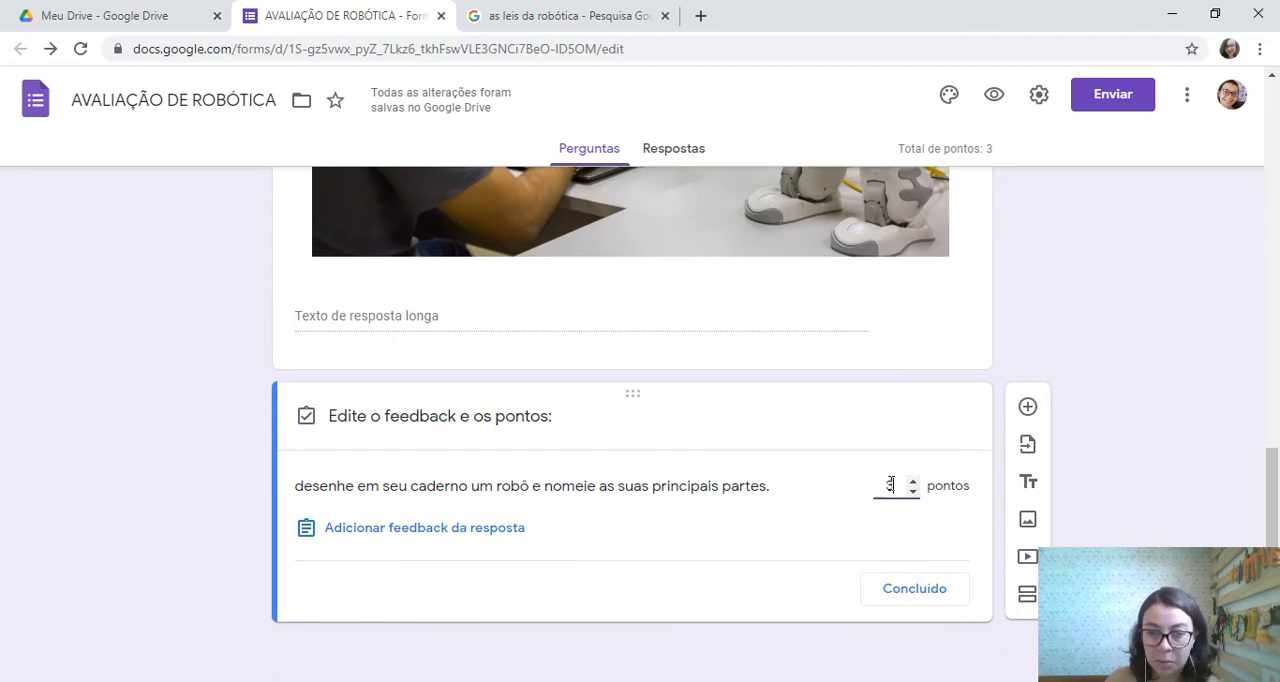
{"action": "left_click", "coordinate": [918, 591]}
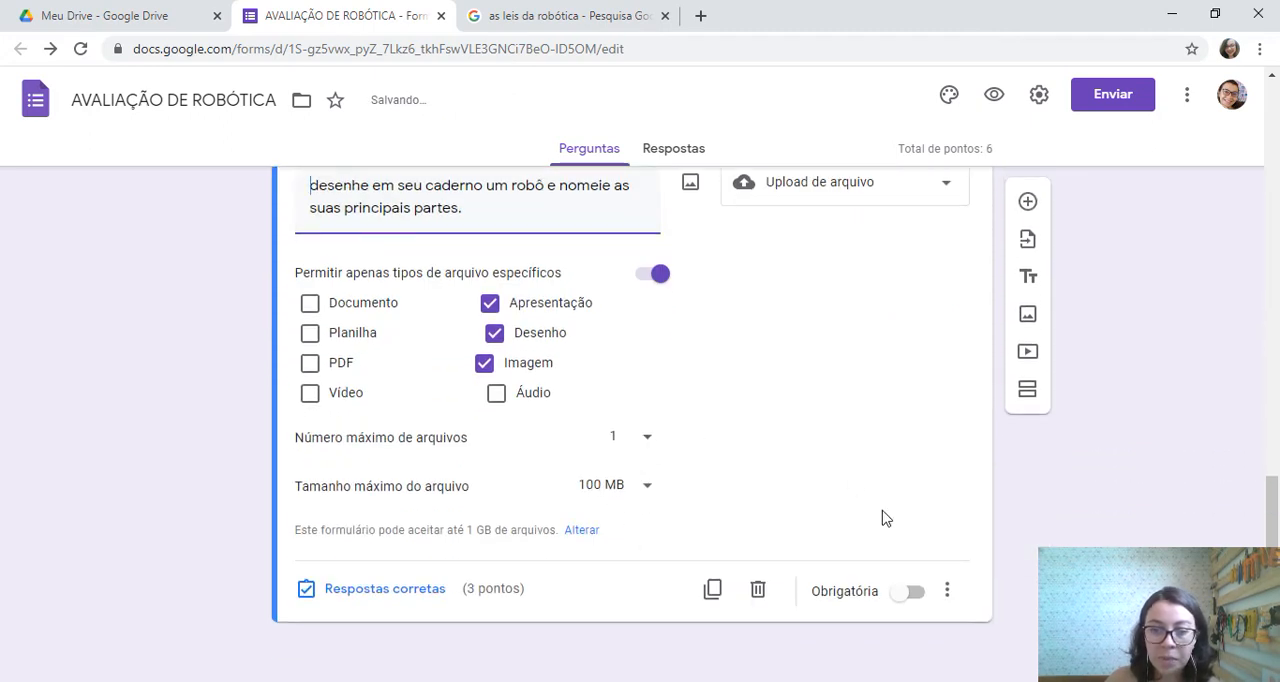
{"action": "left_click", "coordinate": [910, 591]}
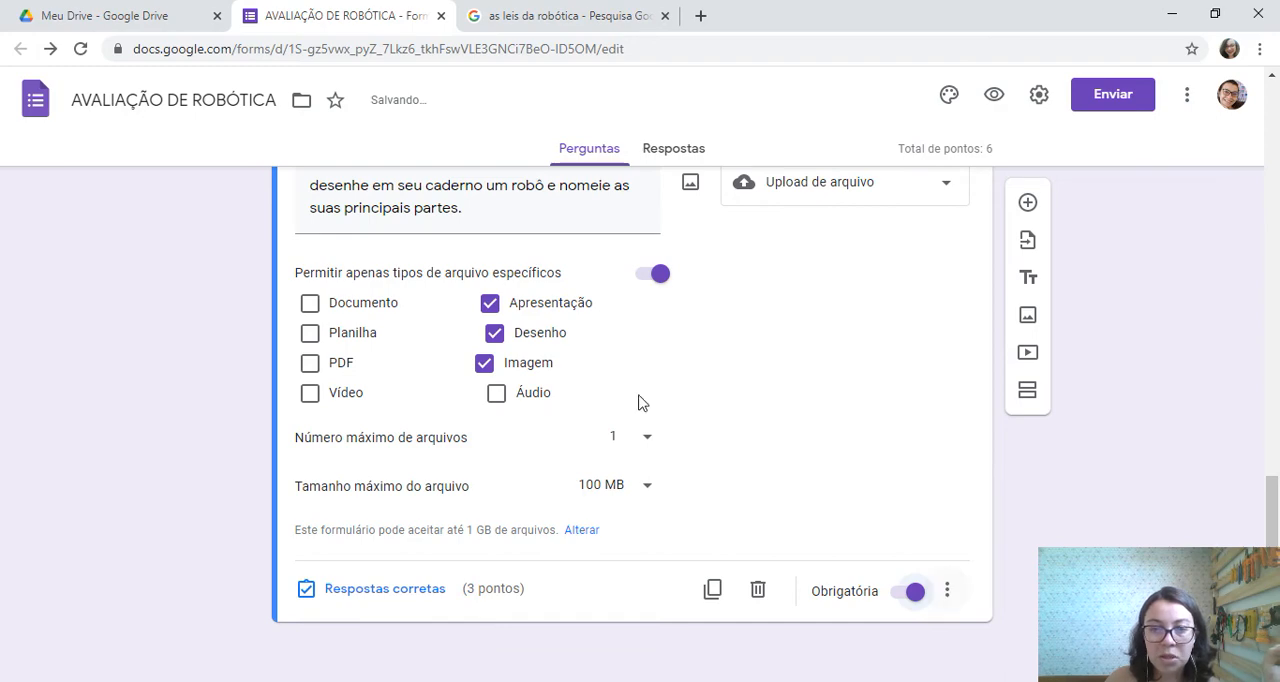
Review the form's questions from the full-name field through to the robot-drawing upload question
{"action": "scroll", "coordinate": [706, 264], "scroll_direction": "up", "scroll_amount": 3}
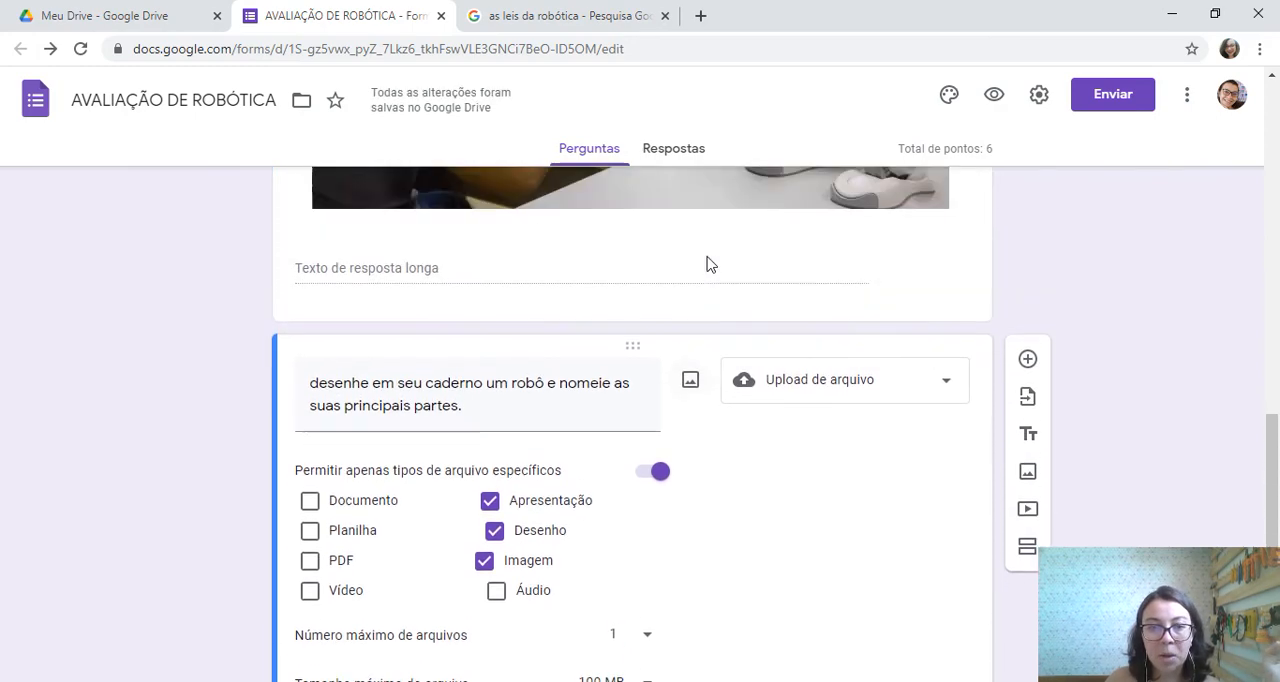
{"action": "scroll", "coordinate": [706, 264], "scroll_direction": "up", "scroll_amount": 12}
{"action": "scroll", "coordinate": [706, 264], "scroll_direction": "down", "scroll_amount": 5}
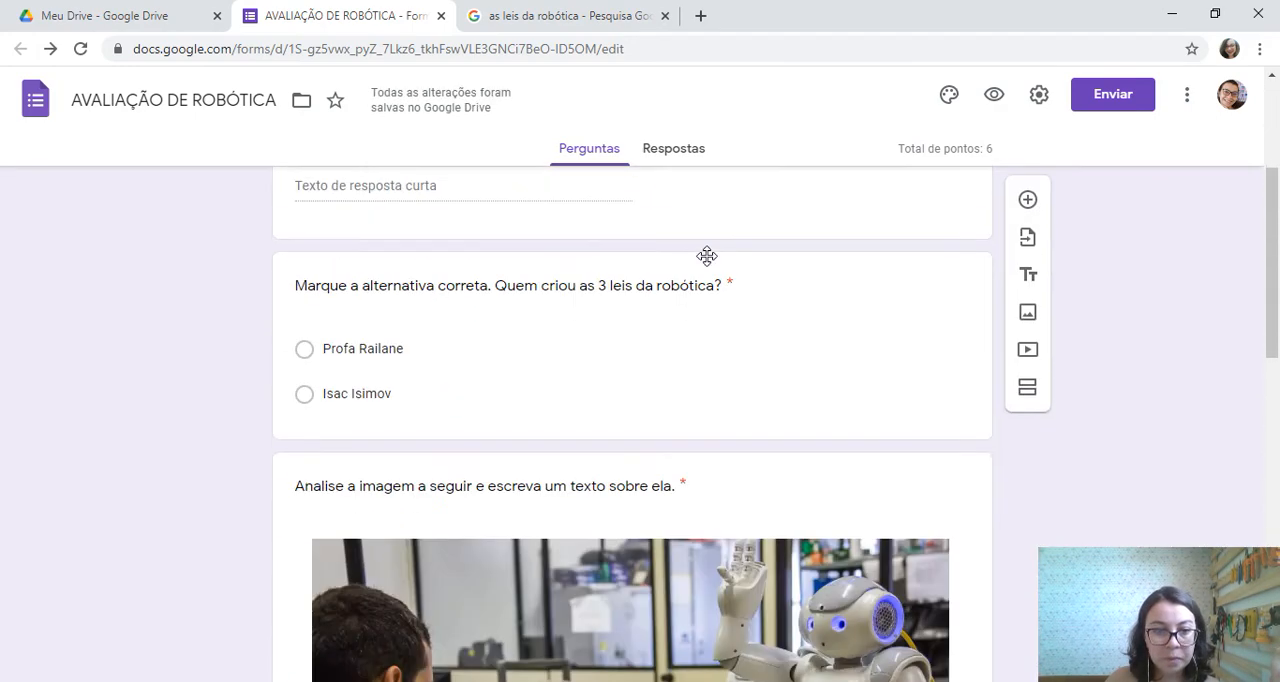
{"action": "scroll", "coordinate": [707, 264], "scroll_direction": "down", "scroll_amount": 7}
{"action": "scroll", "coordinate": [707, 263], "scroll_direction": "up", "scroll_amount": 5}
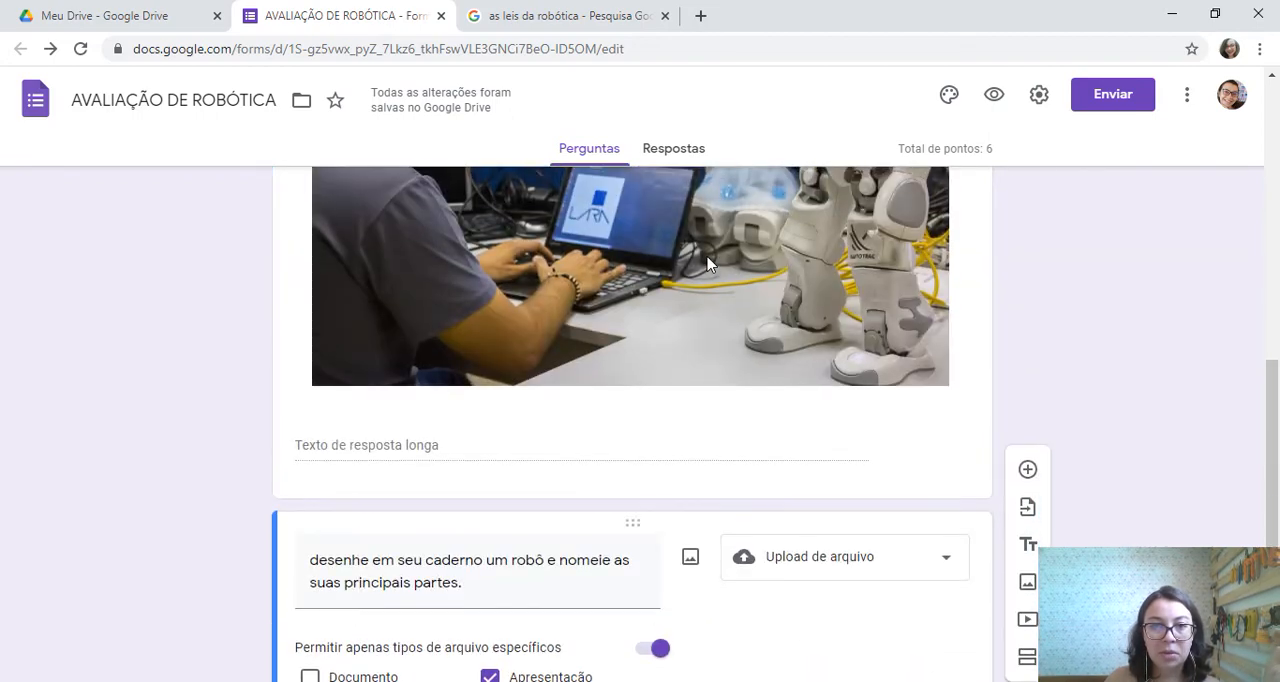
{"action": "scroll", "coordinate": [707, 263], "scroll_direction": "up", "scroll_amount": 3}
{"action": "scroll", "coordinate": [706, 264], "scroll_direction": "up", "scroll_amount": 5}
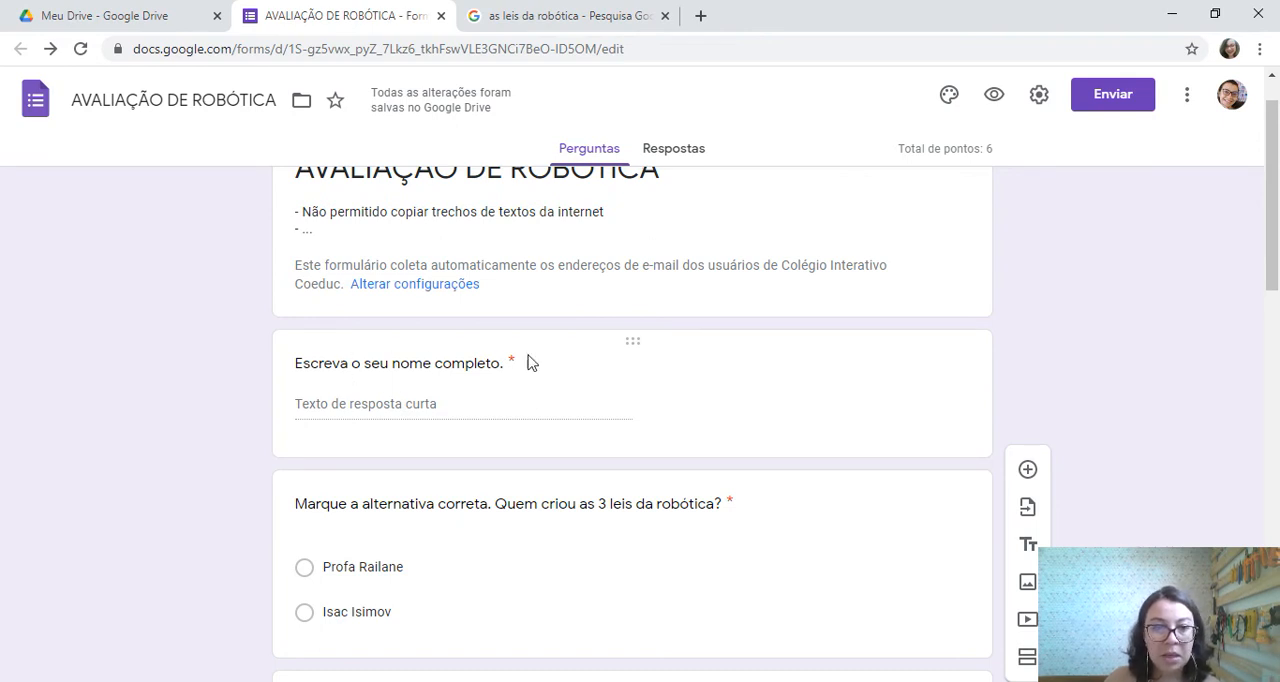
{"action": "scroll", "coordinate": [521, 362], "scroll_direction": "down", "scroll_amount": 1}
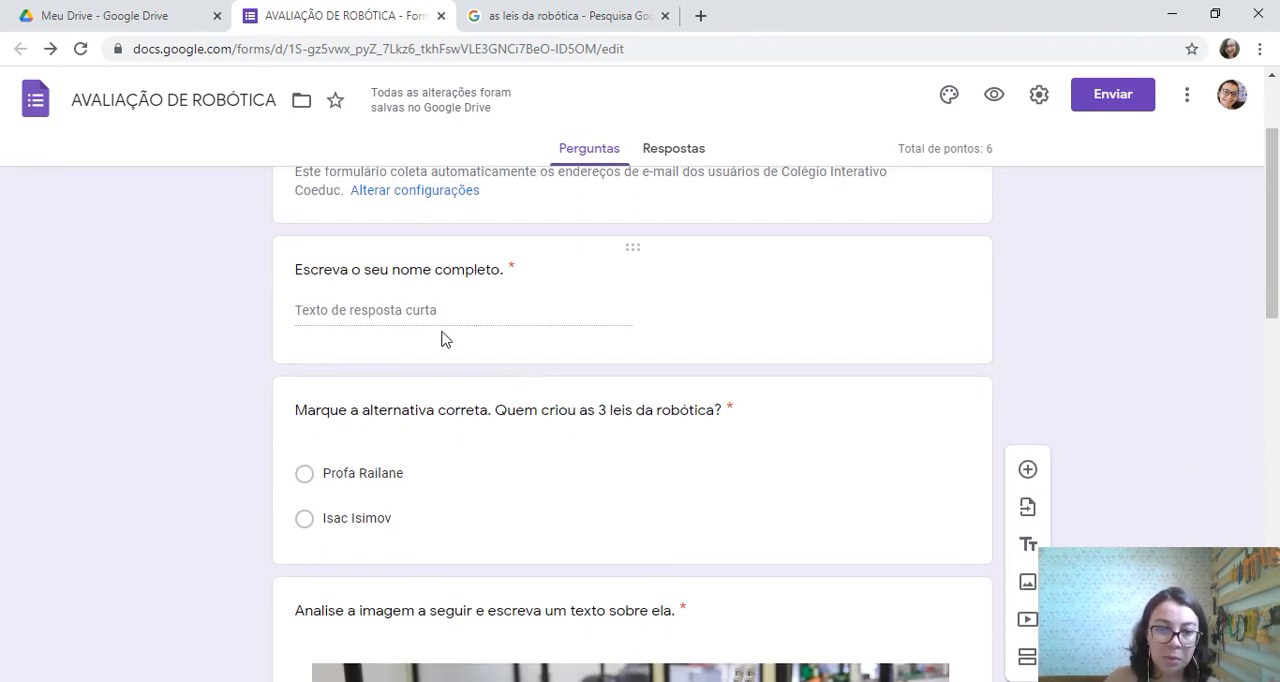
{"action": "scroll", "coordinate": [443, 337], "scroll_direction": "down", "scroll_amount": 1}
{"action": "scroll", "coordinate": [386, 402], "scroll_direction": "down", "scroll_amount": 4}
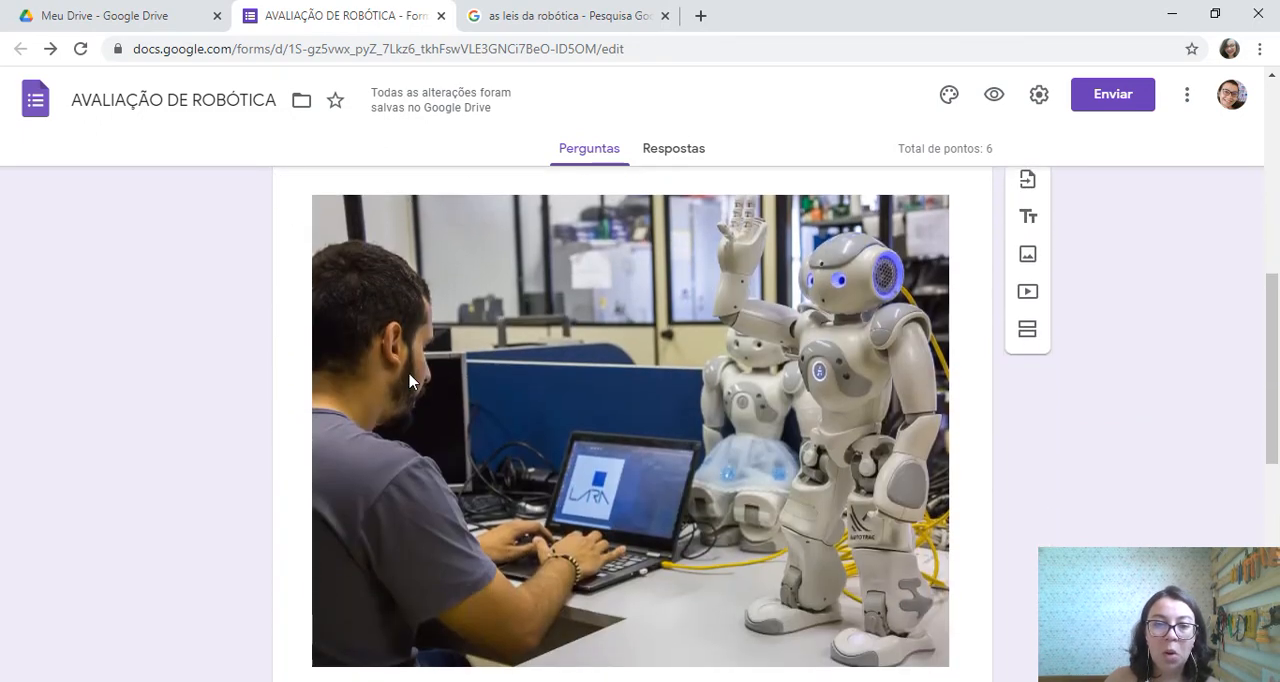
{"action": "scroll", "coordinate": [585, 387], "scroll_direction": "up", "scroll_amount": 2}
{"action": "scroll", "coordinate": [612, 405], "scroll_direction": "down", "scroll_amount": 7}
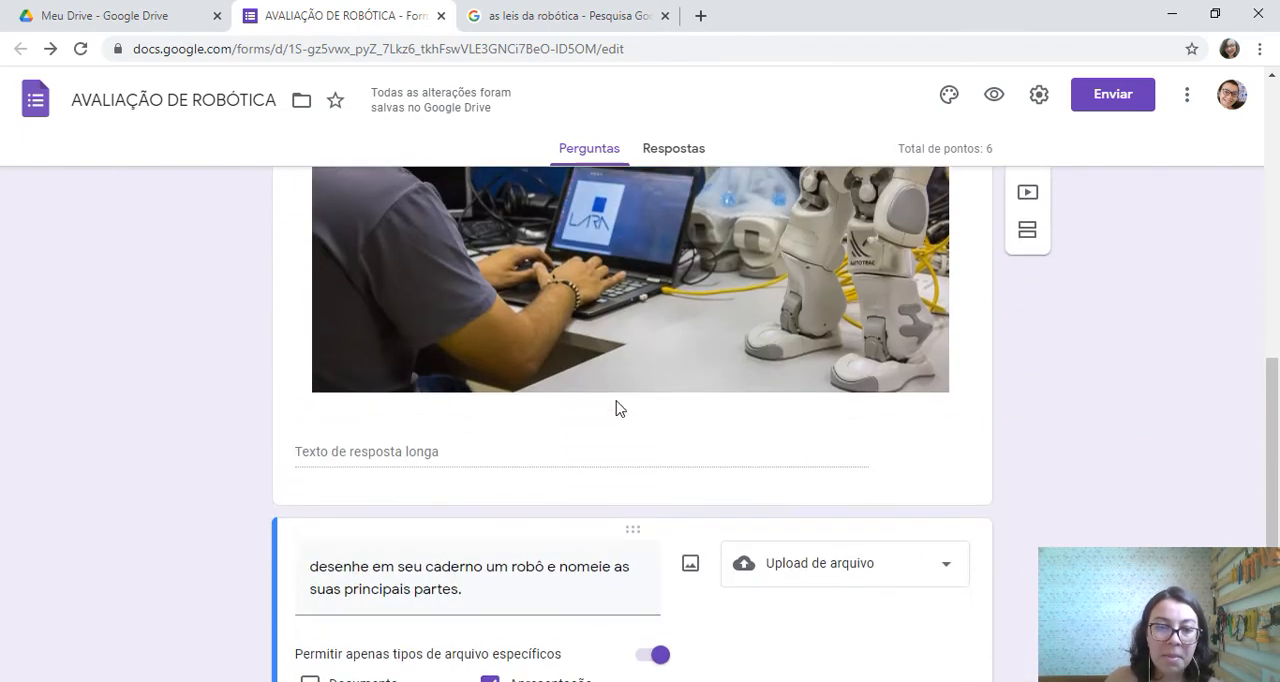
{"action": "scroll", "coordinate": [552, 345], "scroll_direction": "down", "scroll_amount": 2}
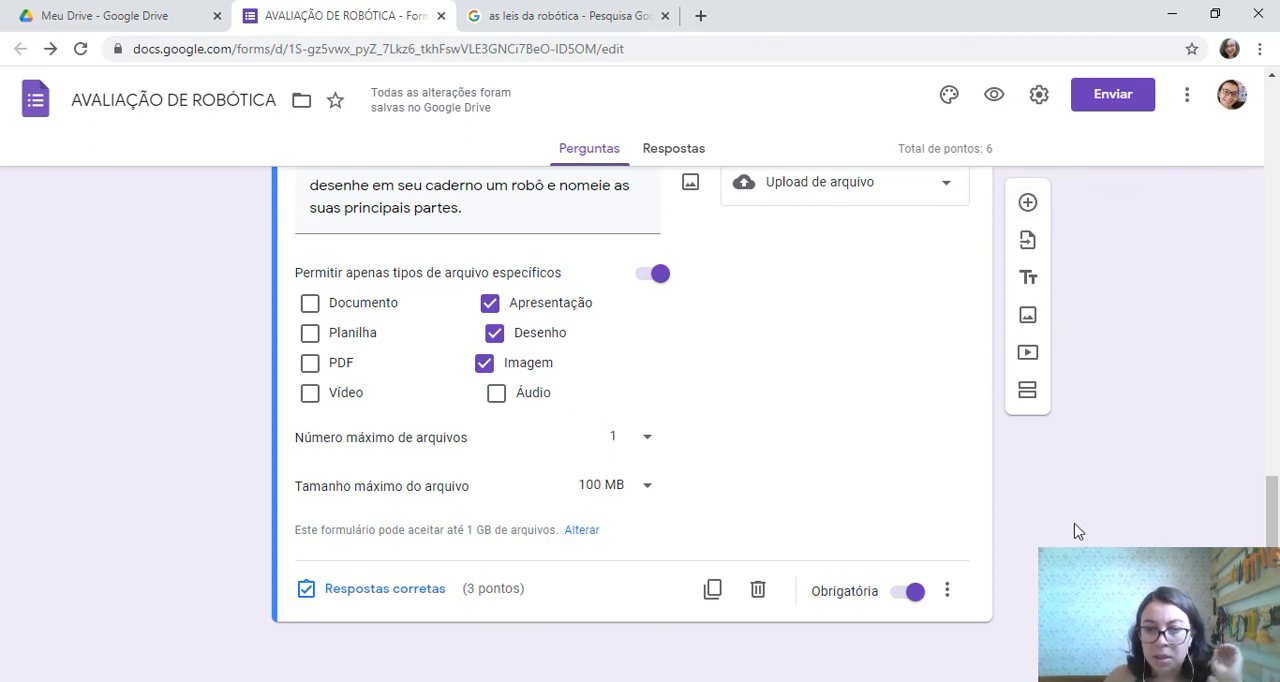
Add a Caixas de seleção question titled "Marque as alternativas verdadeiras:" after the robot-drawing question
{"action": "left_click", "coordinate": [1027, 204]}
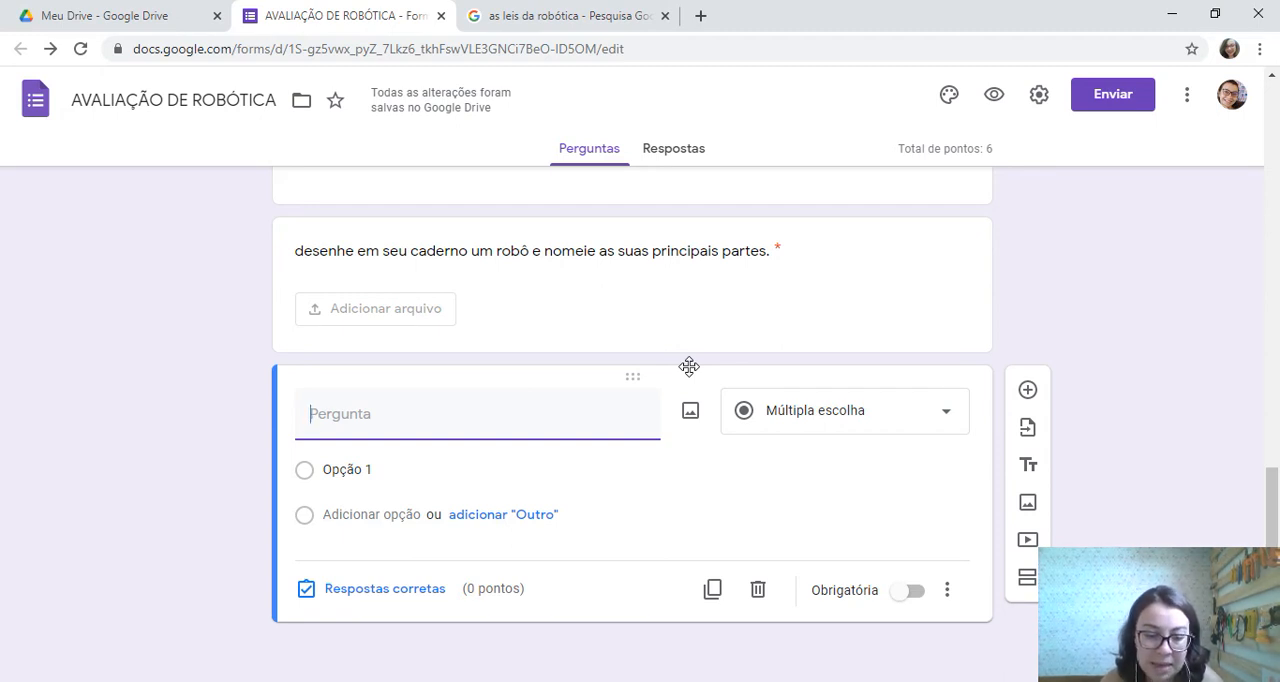
{"action": "type", "text": "Marque as"}
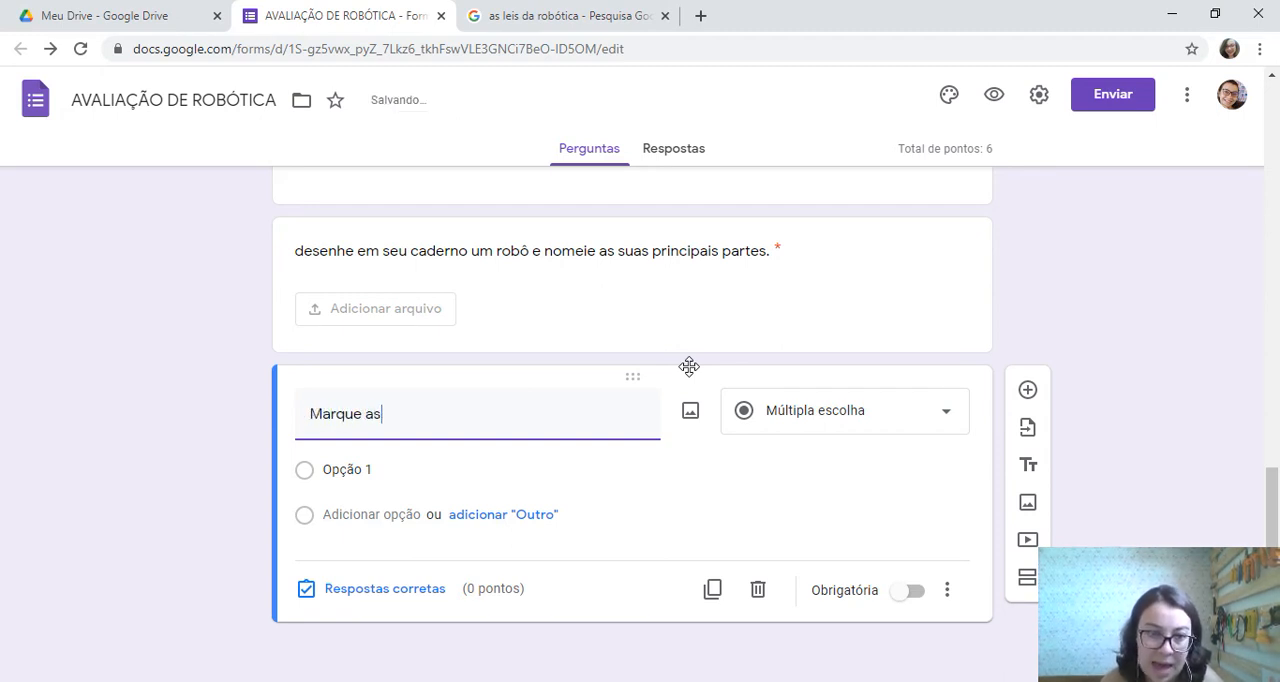
{"action": "type", "text": " respostas"}
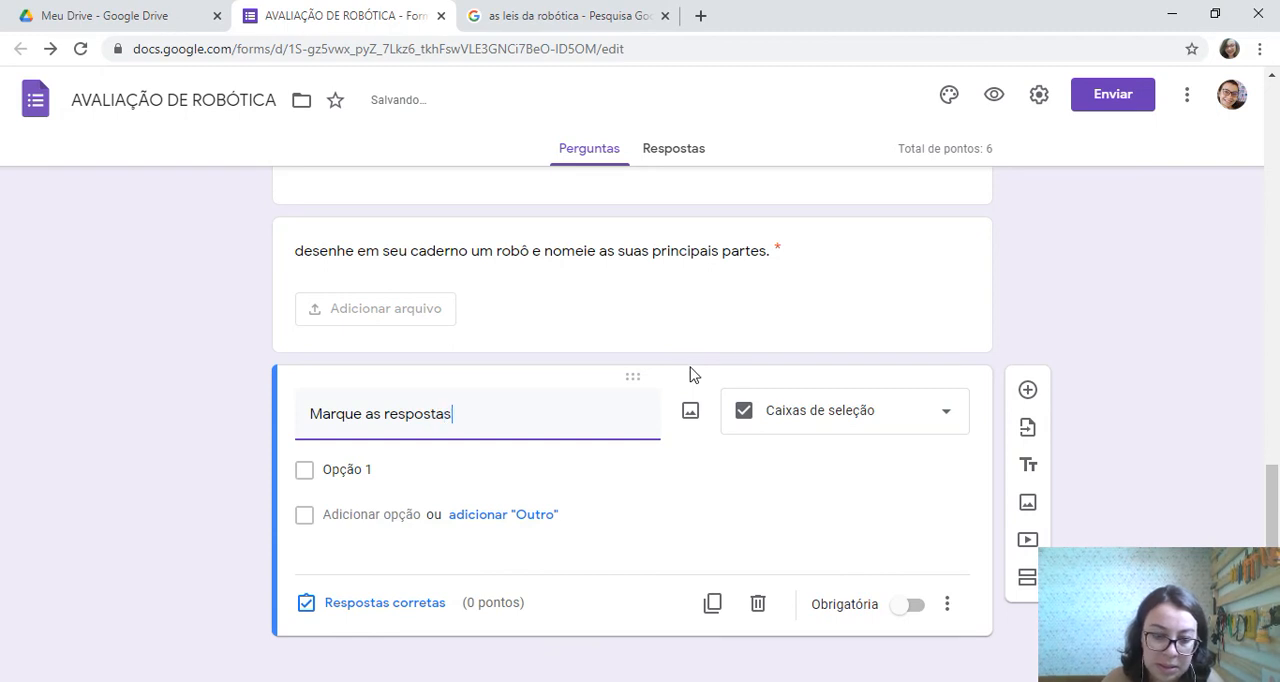
{"action": "key", "text": "BackSpace"}
{"action": "key", "text": "BackSpace"}
{"action": "key", "text": "BackSpace"}
{"action": "key", "text": "BackSpace"}
{"action": "key", "text": "BackSpace"}
{"action": "key", "text": "BackSpace"}
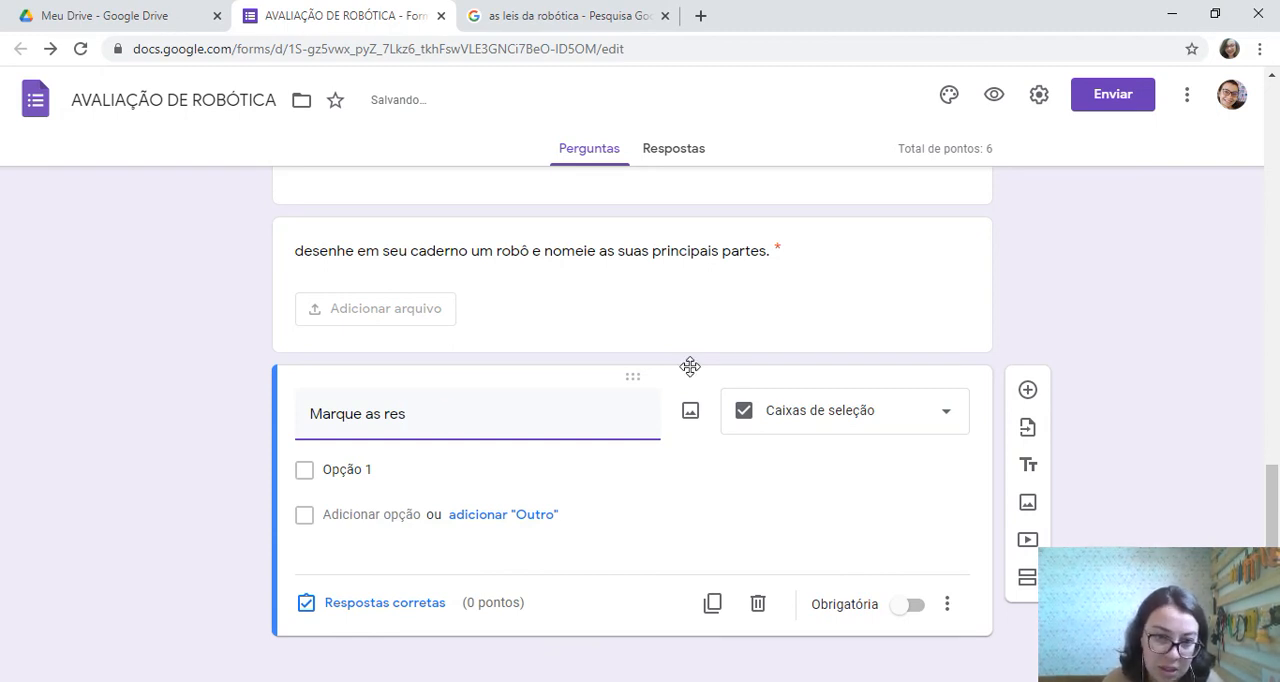
{"action": "type", "text": "alternativas verdadeiras:"}
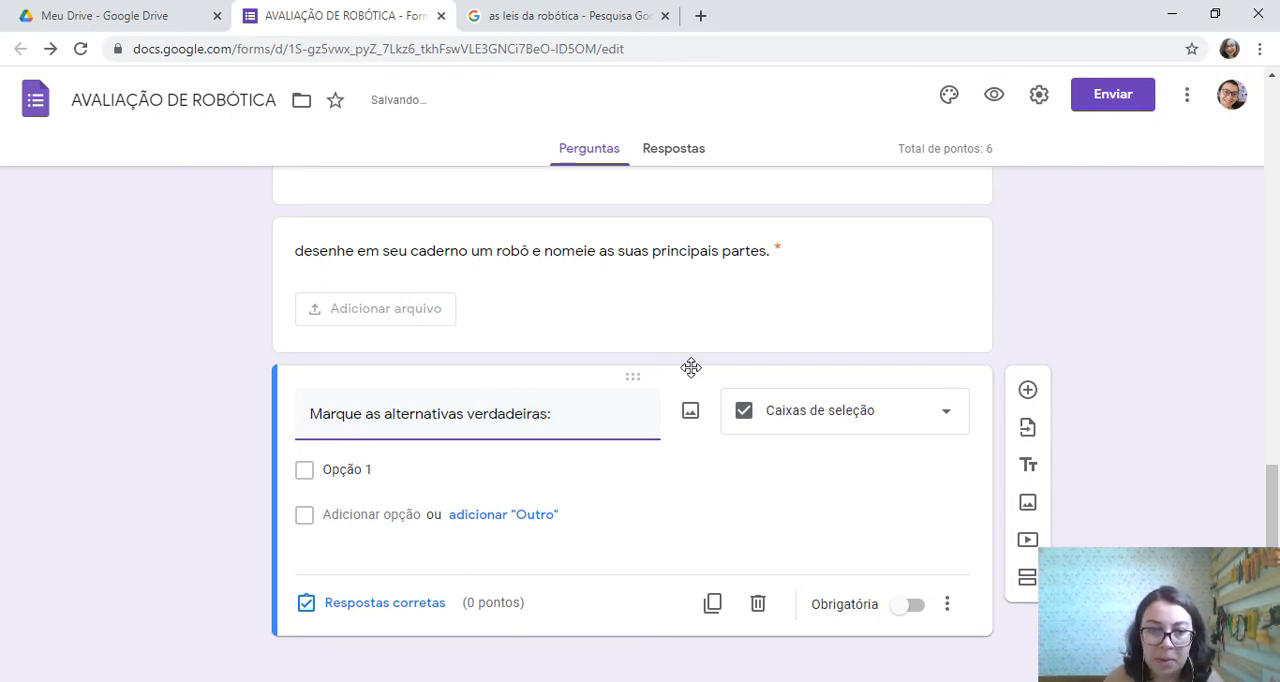
Illustrate the first option with the red-and-white robot from a Google image search for "robótica" and name it "Robô 1"
{"action": "left_click", "coordinate": [714, 468]}
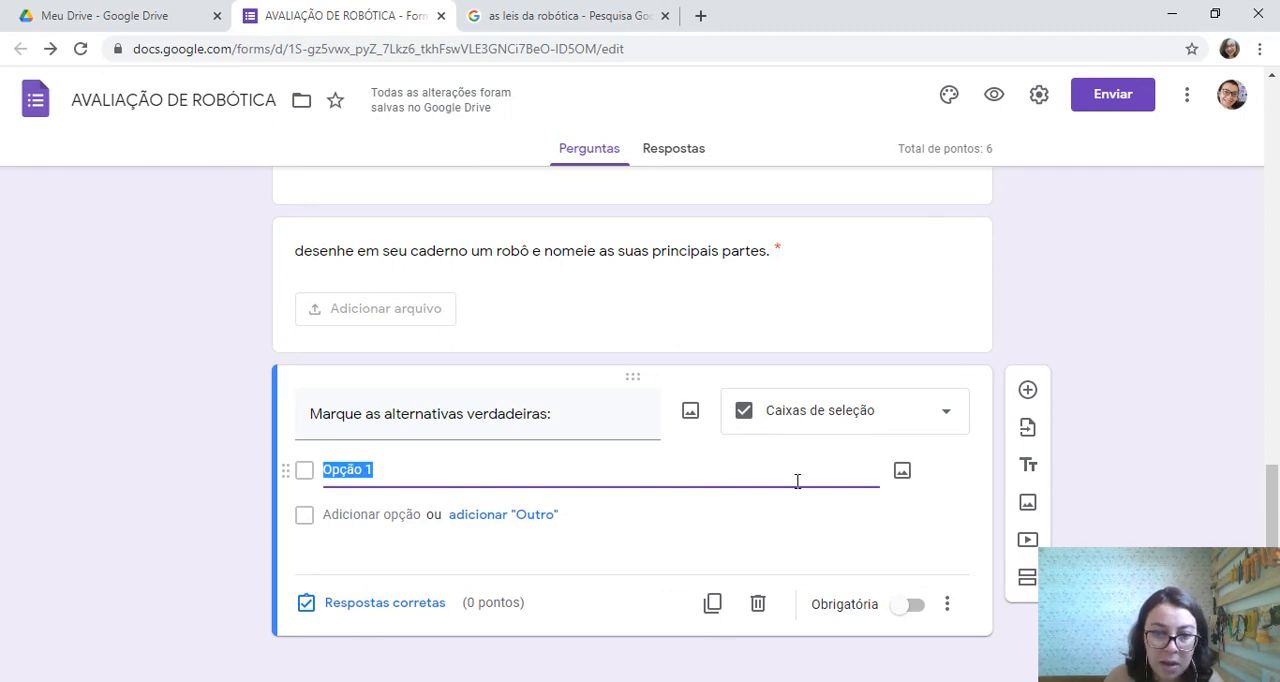
{"action": "left_click", "coordinate": [900, 472]}
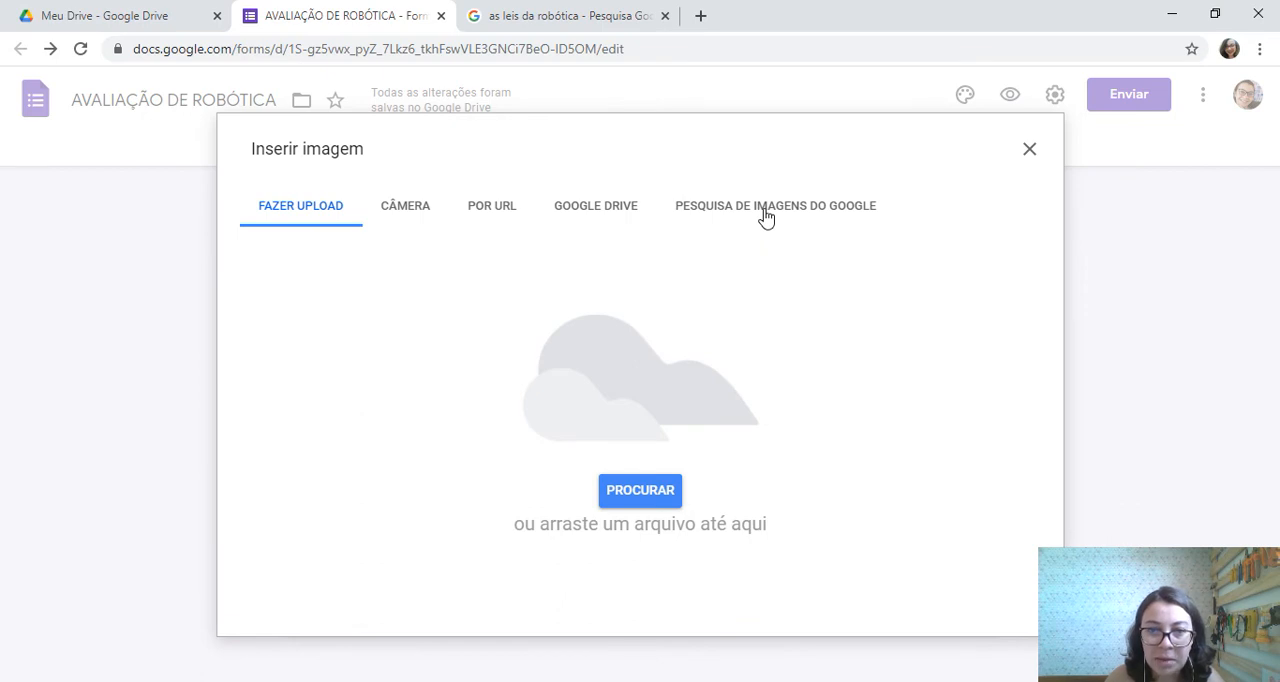
{"action": "left_click", "coordinate": [765, 210]}
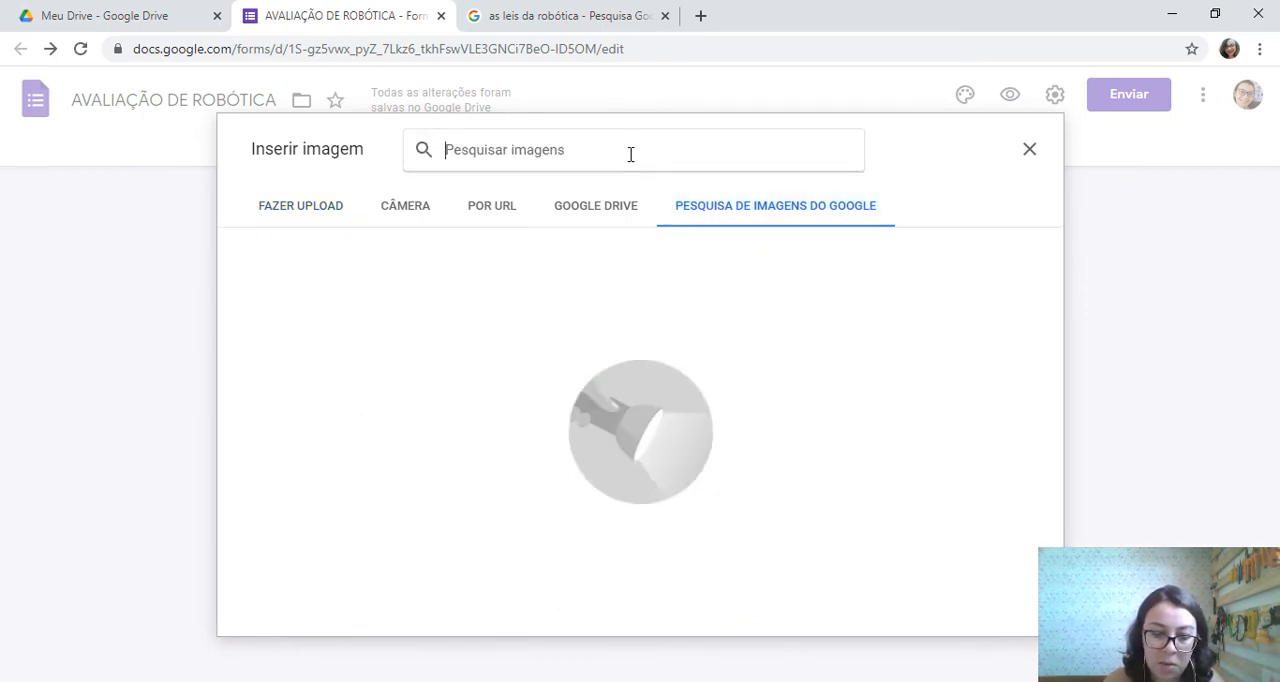
{"action": "type", "text": "robótica"}
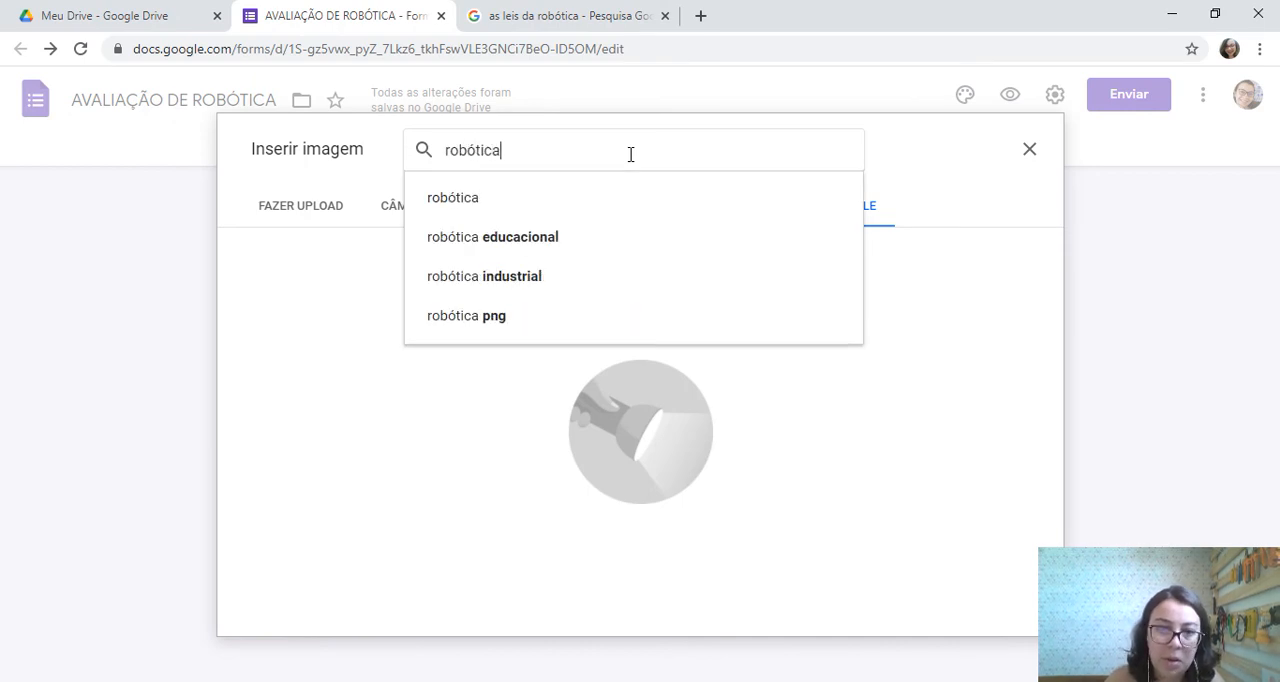
{"action": "key", "text": "Return"}
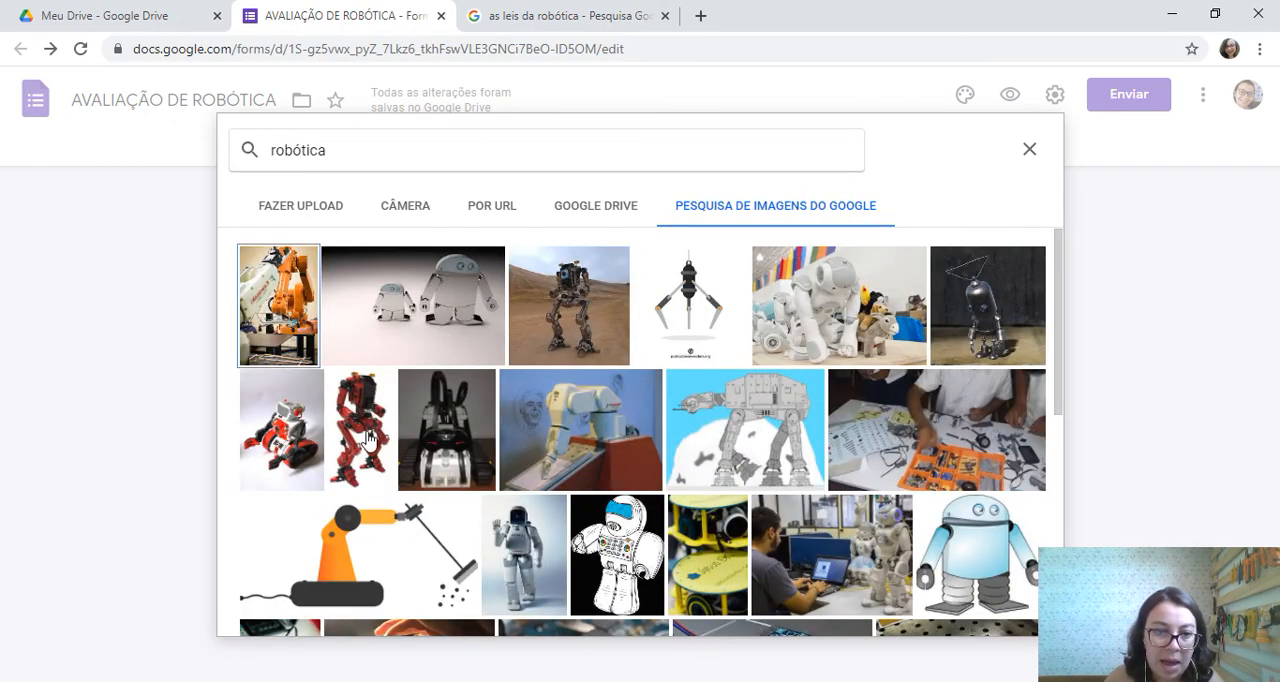
{"action": "left_click", "coordinate": [292, 430]}
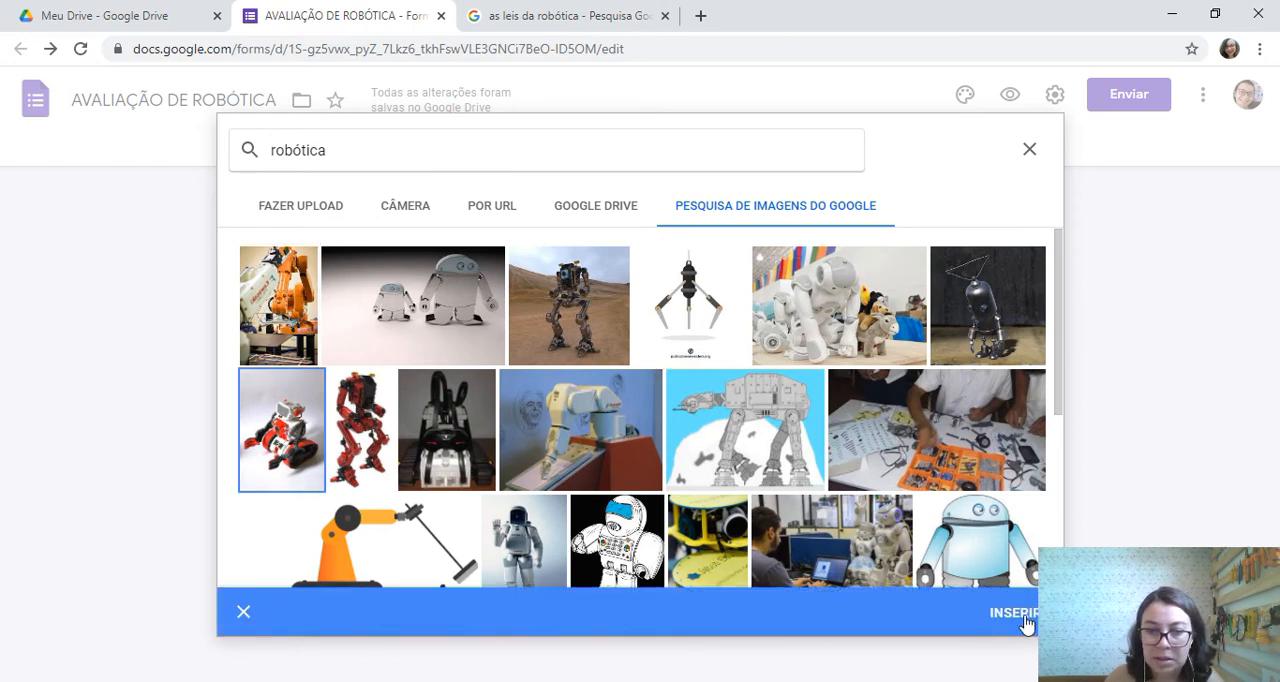
{"action": "left_click", "coordinate": [1015, 613]}
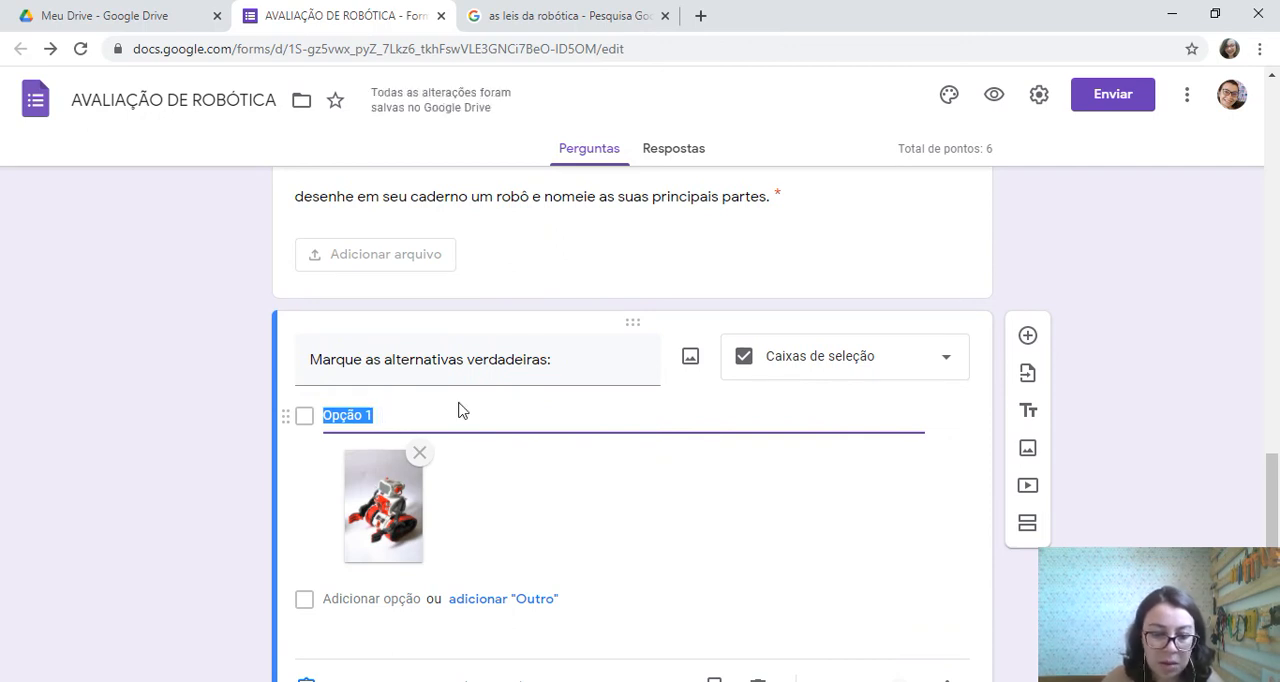
{"action": "type", "text": "Robô"}
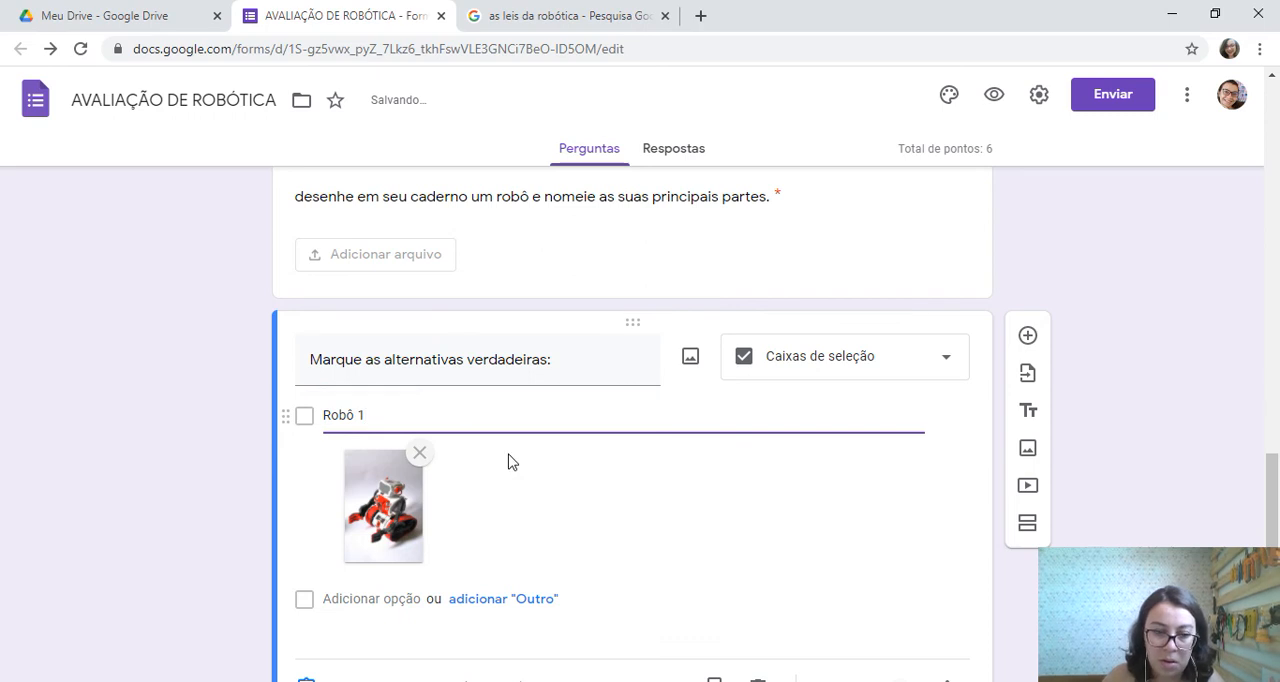
{"action": "scroll", "coordinate": [512, 470], "scroll_direction": "down", "scroll_amount": 1}
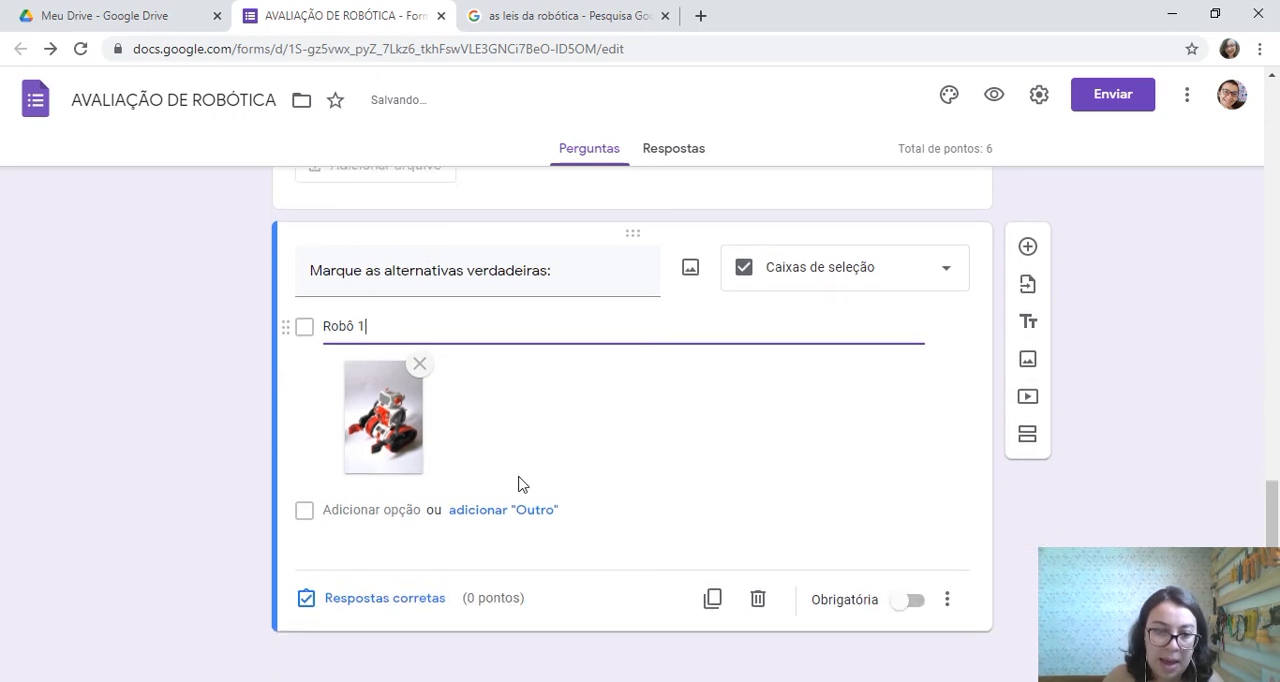
Add a second option illustrated with the outlined red Roblox logo from a Google image search for "roblox"
{"action": "left_click", "coordinate": [406, 504]}
{"action": "left_click", "coordinate": [901, 508]}
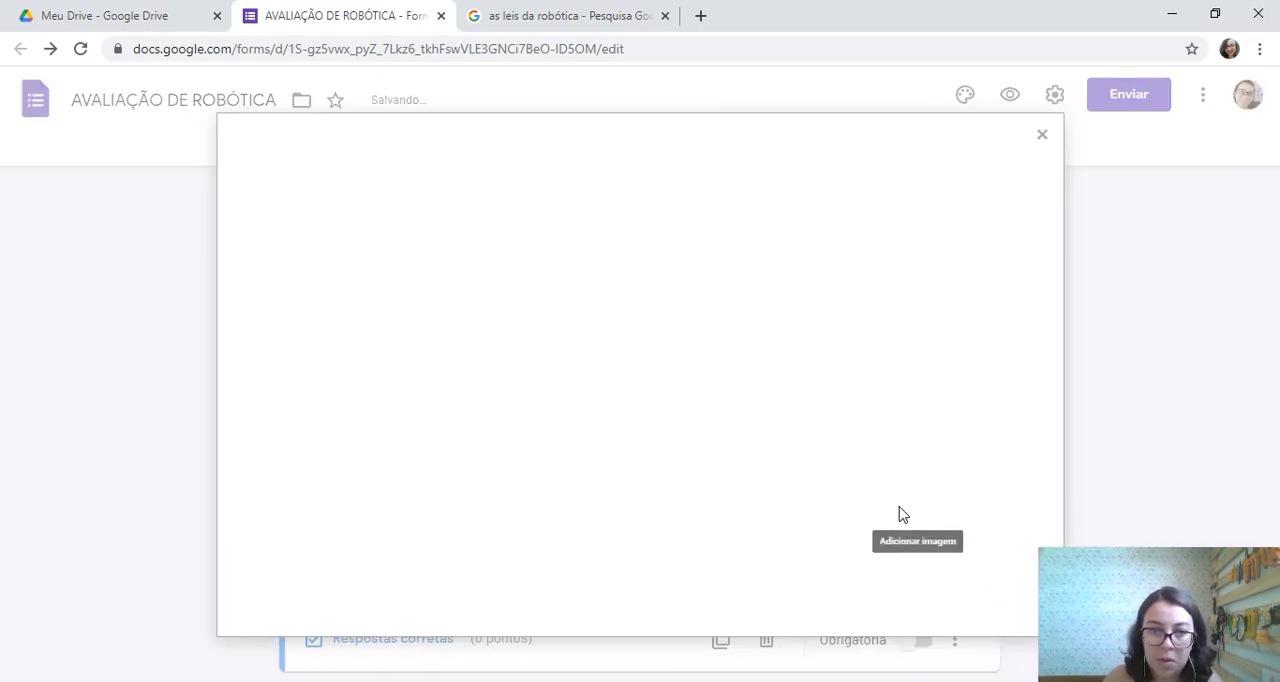
{"action": "left_click", "coordinate": [729, 215]}
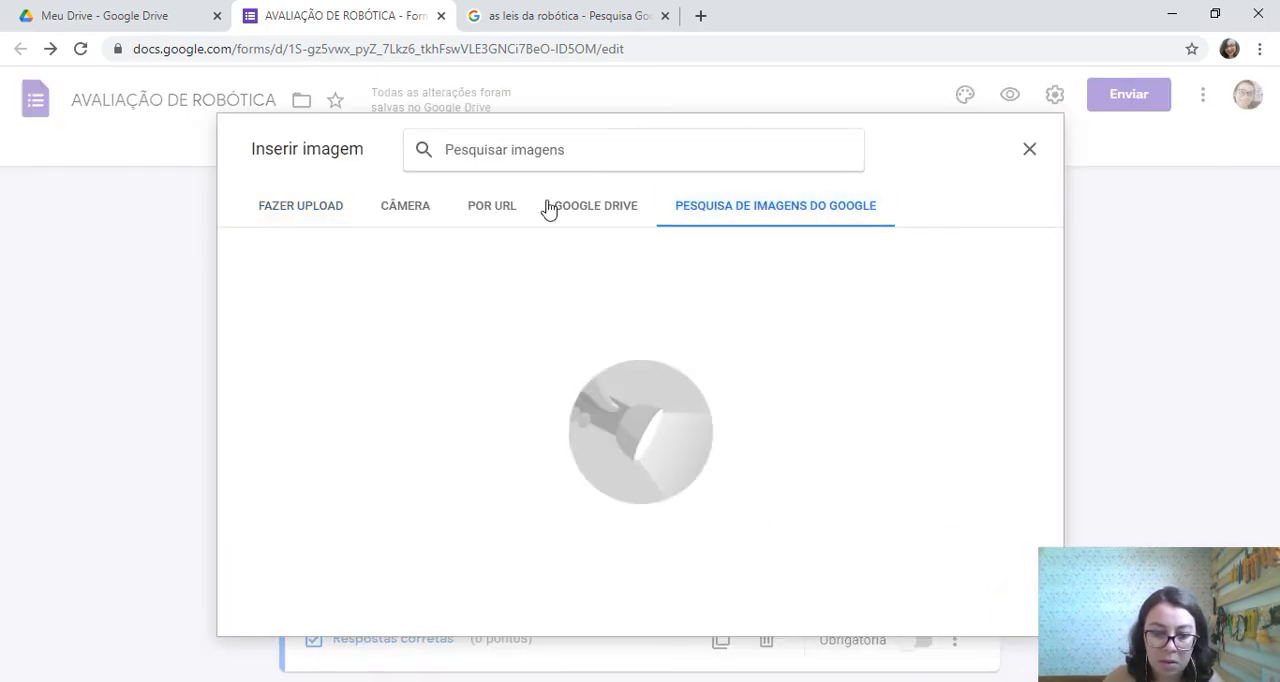
{"action": "type", "text": "roblox"}
{"action": "key", "text": "Return"}
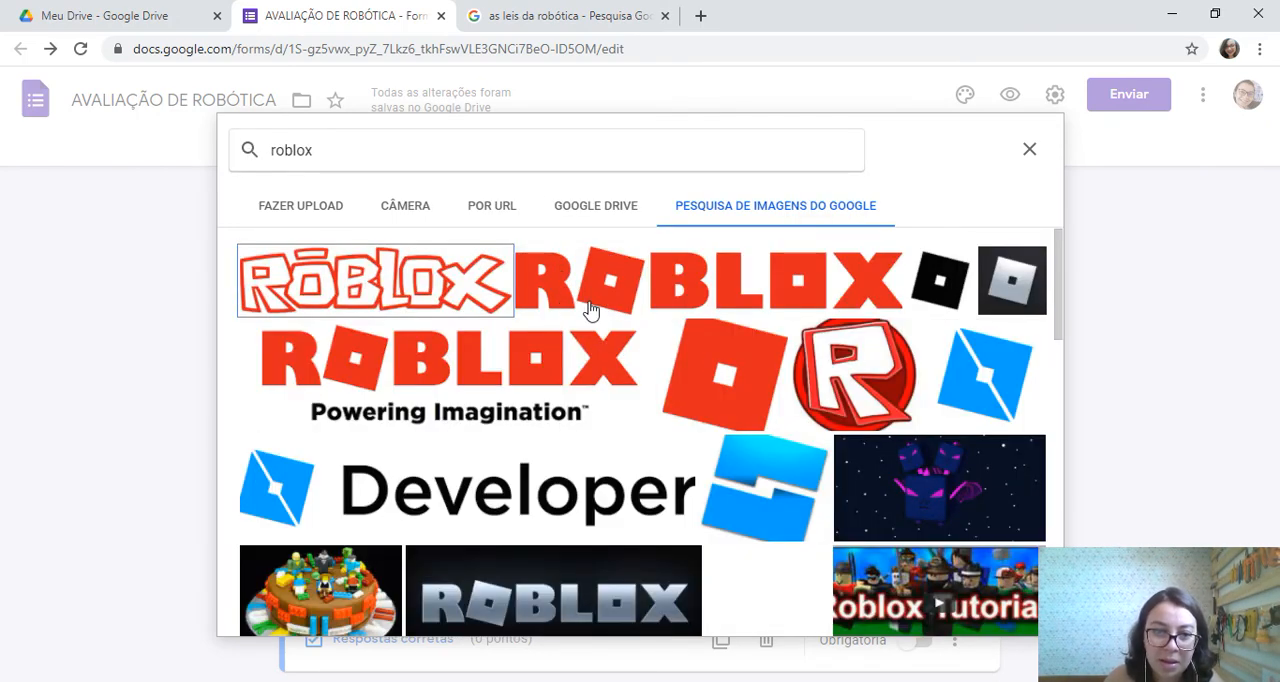
{"action": "left_click", "coordinate": [498, 305]}
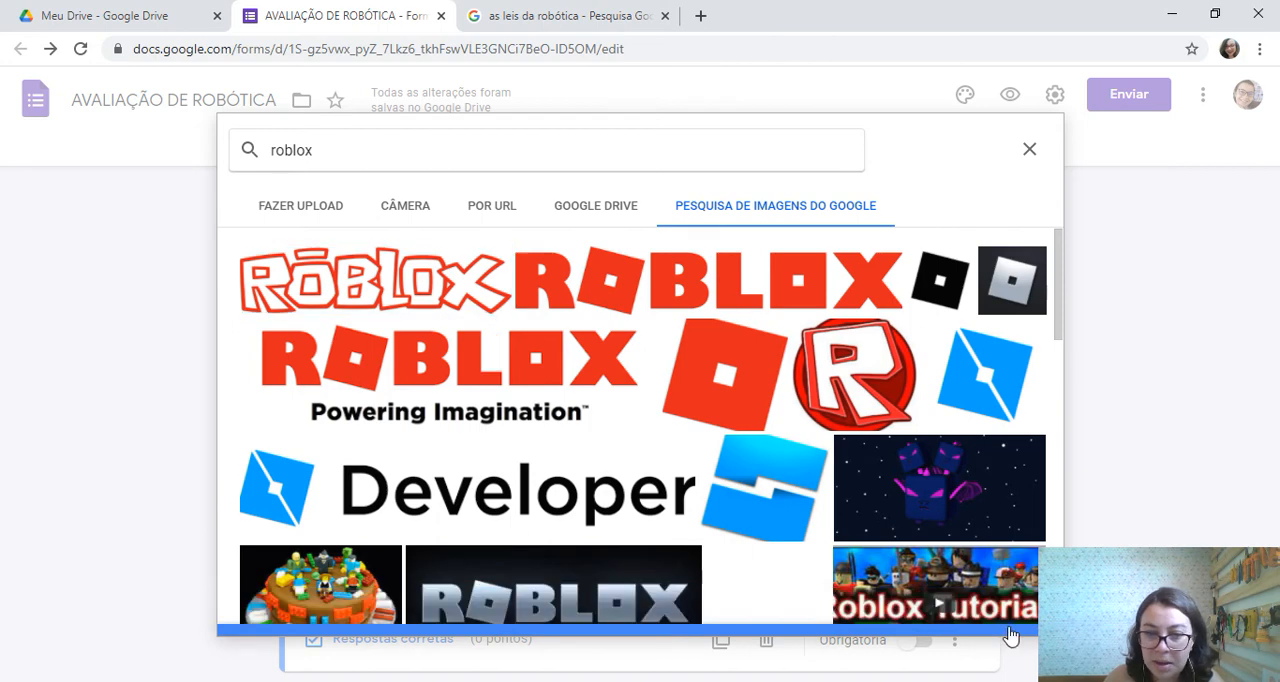
{"action": "left_click", "coordinate": [424, 284]}
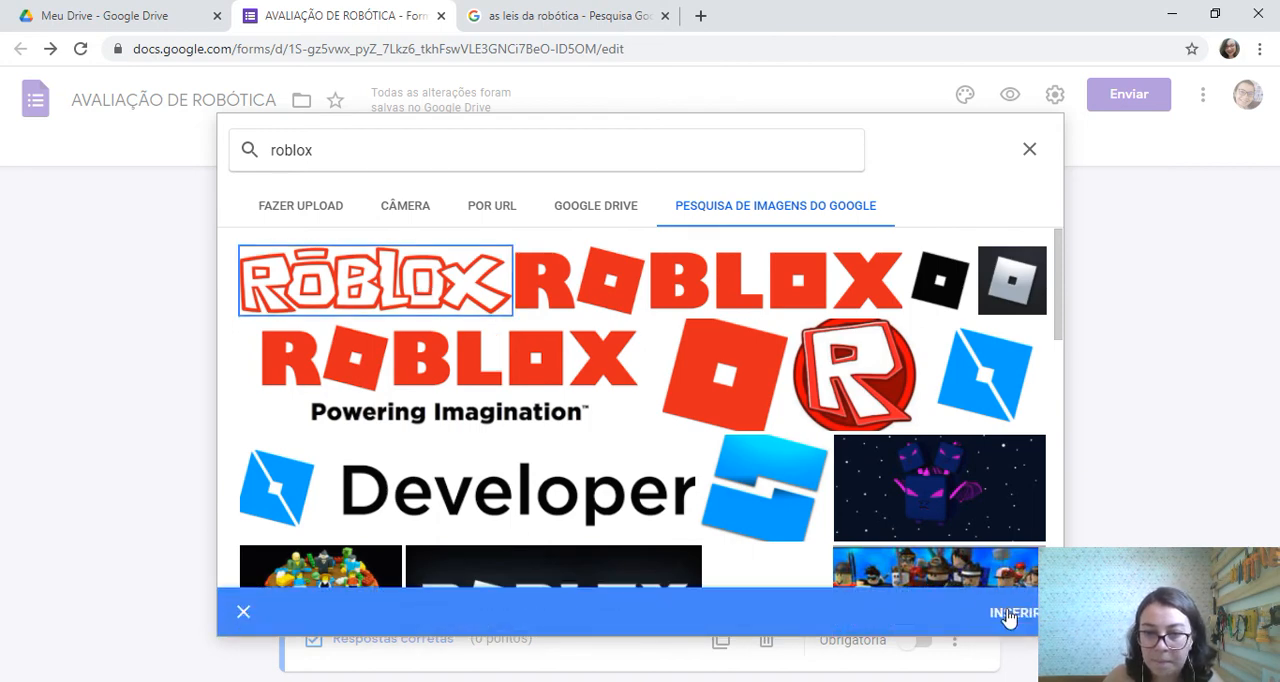
{"action": "left_click", "coordinate": [1010, 614]}
Rename the option with the Roblox logo as "Game."
{"action": "left_click", "coordinate": [389, 512]}
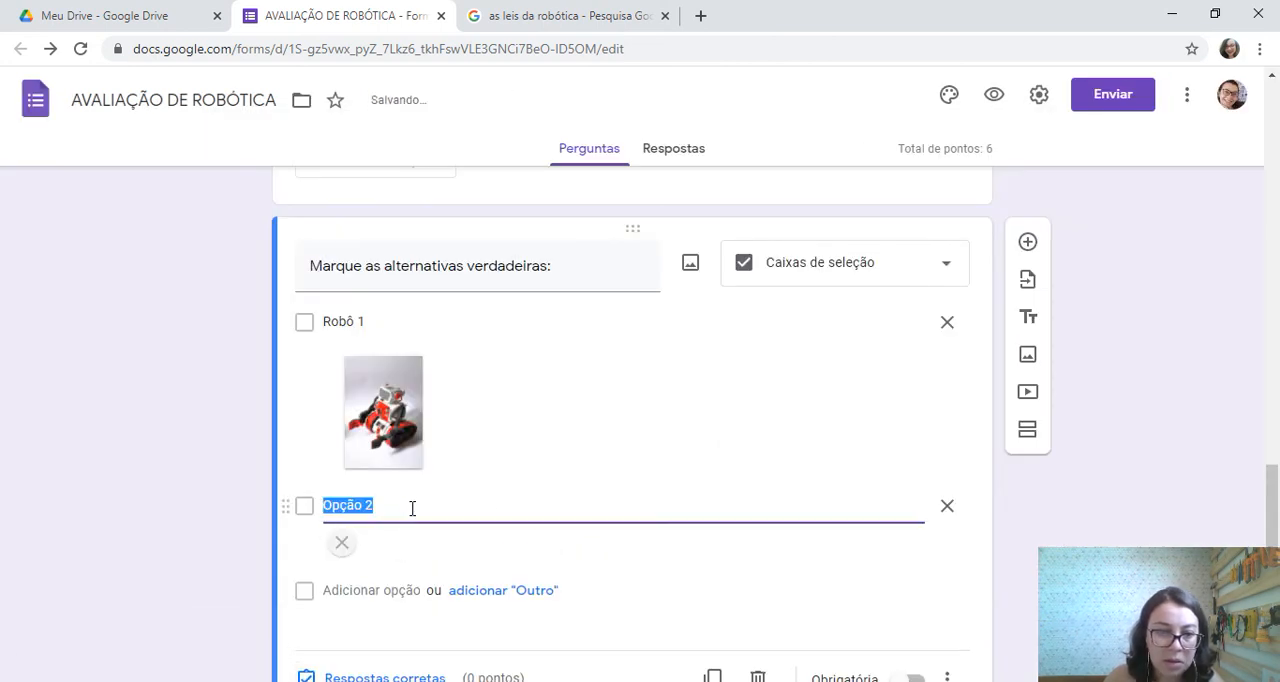
{"action": "left_click", "coordinate": [399, 508]}
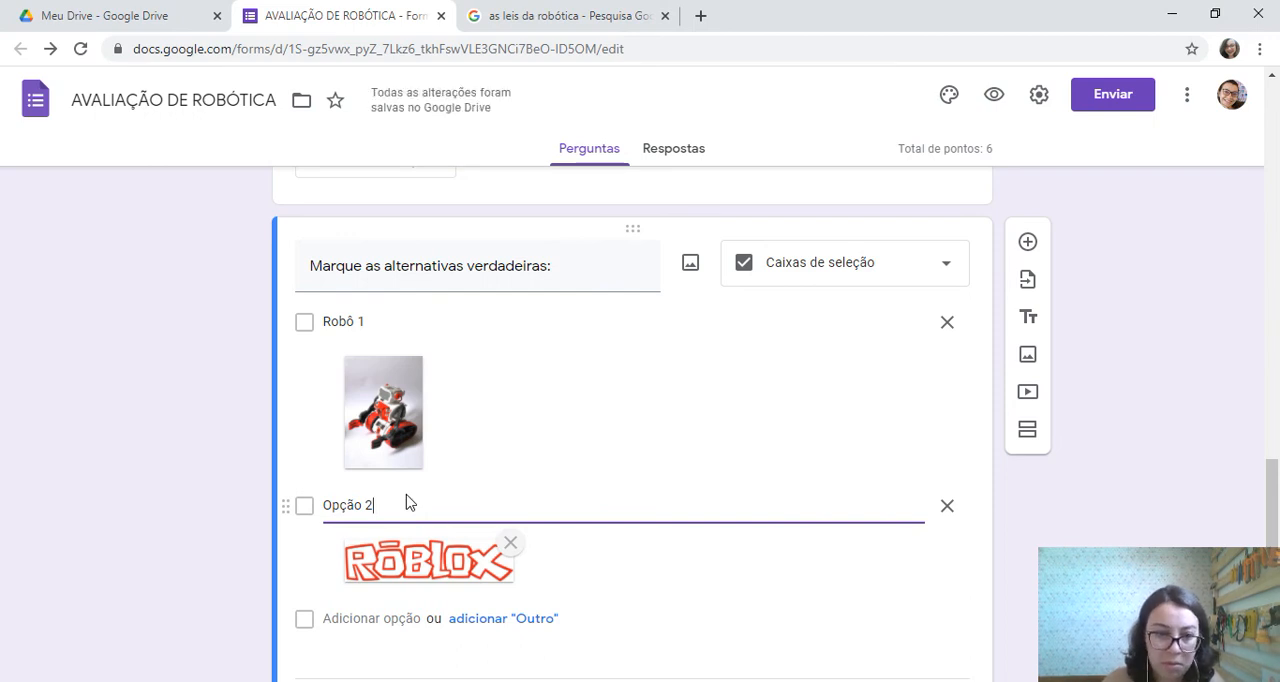
{"action": "key", "text": "BackSpace"}
{"action": "key", "text": "BackSpace"}
{"action": "key", "text": "BackSpace"}
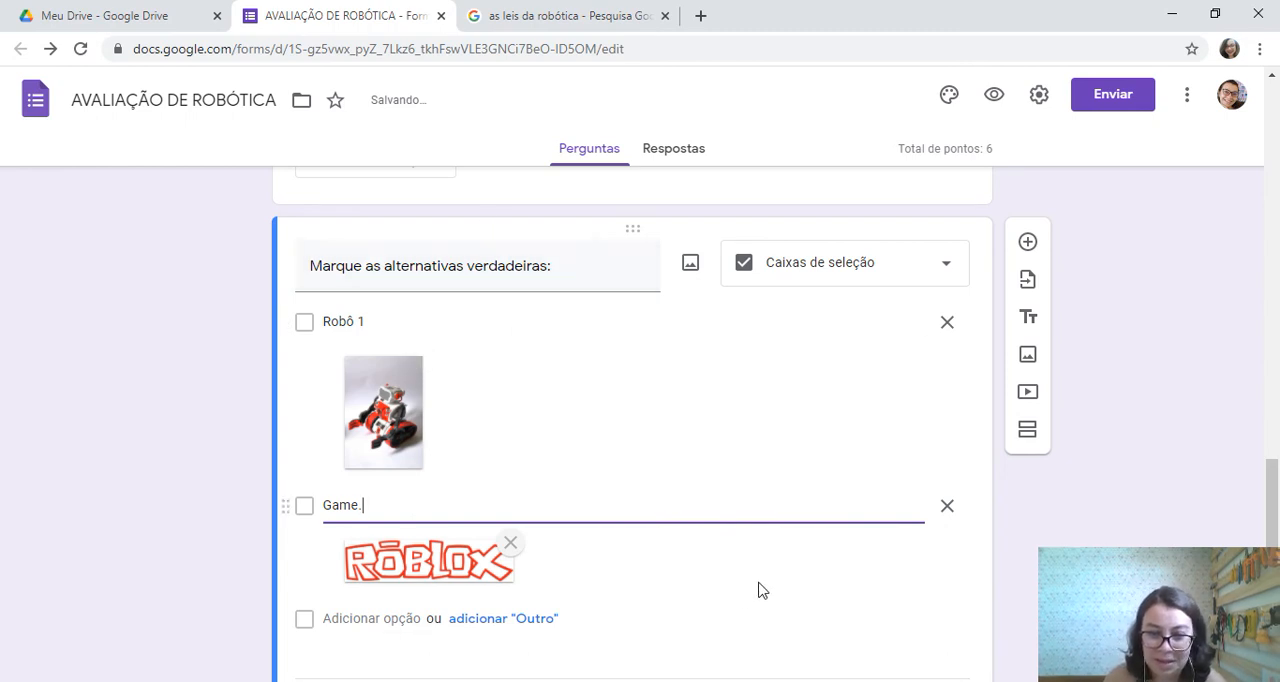
{"action": "left_click", "coordinate": [985, 570]}
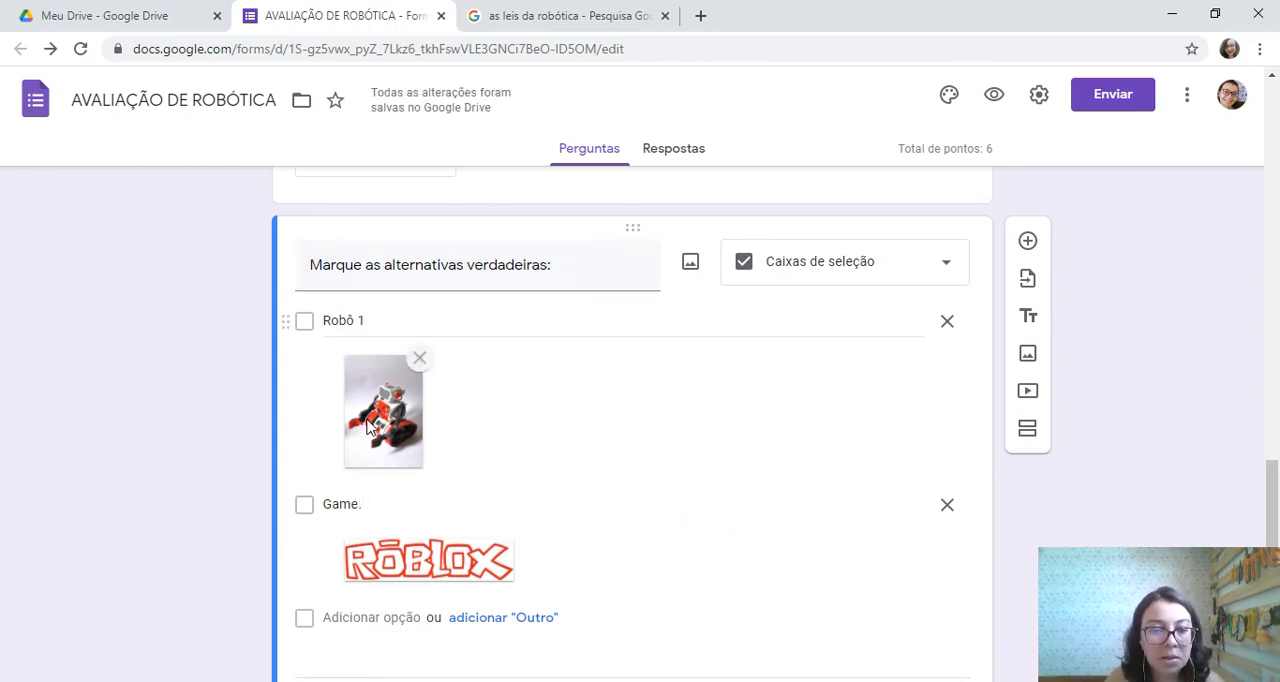
Make the true-alternatives question required and set its value to 1 point in the answer key
{"action": "scroll", "coordinate": [367, 425], "scroll_direction": "down", "scroll_amount": 1}
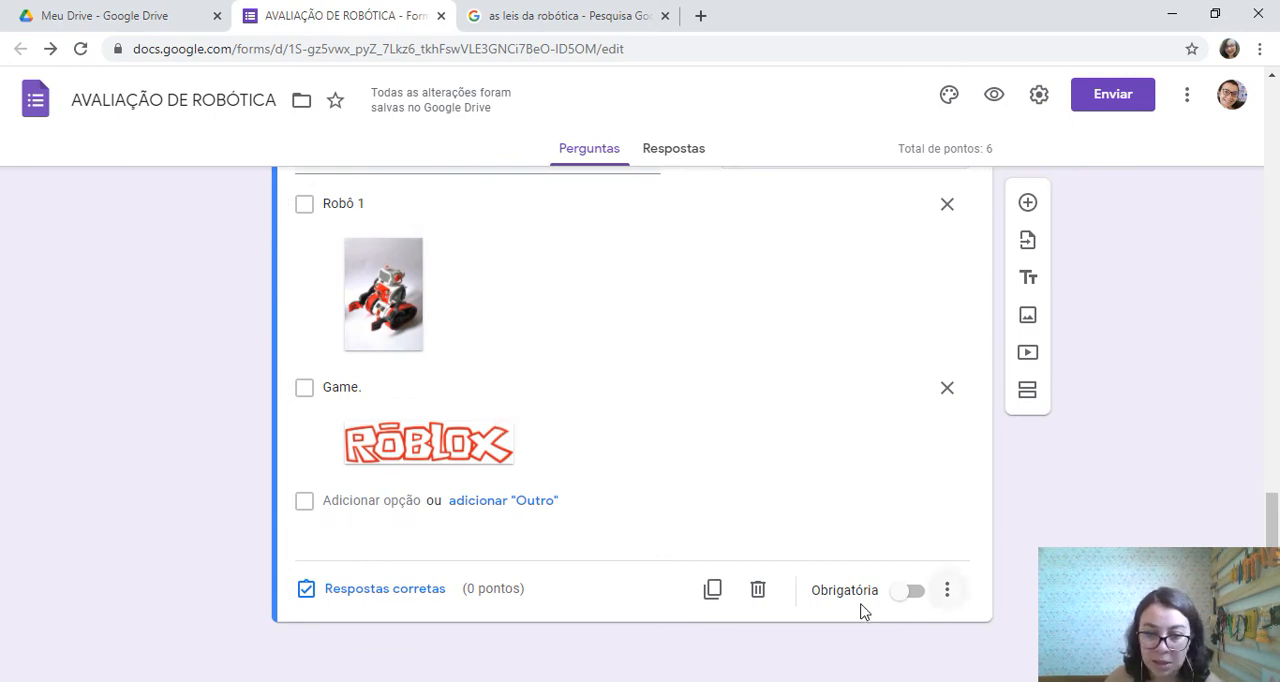
{"action": "left_click", "coordinate": [900, 590]}
{"action": "left_click", "coordinate": [438, 590]}
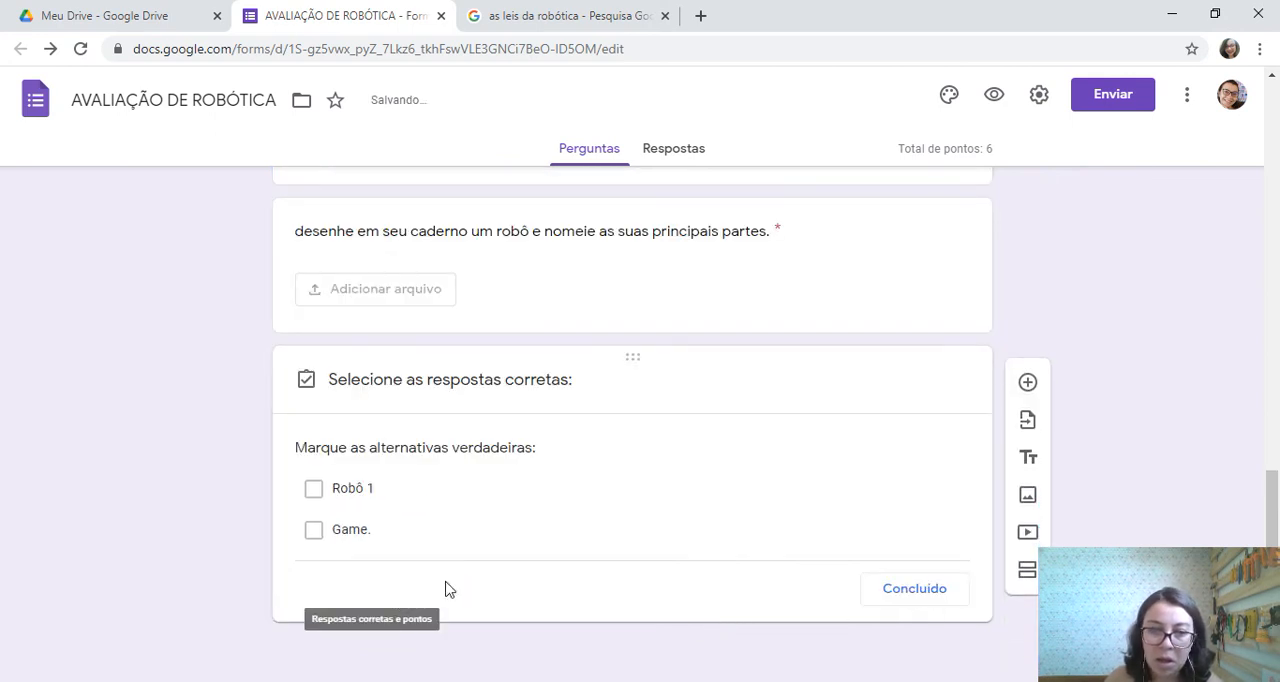
{"action": "left_click", "coordinate": [912, 443]}
{"action": "scroll", "coordinate": [894, 574], "scroll_direction": "down", "scroll_amount": 2}
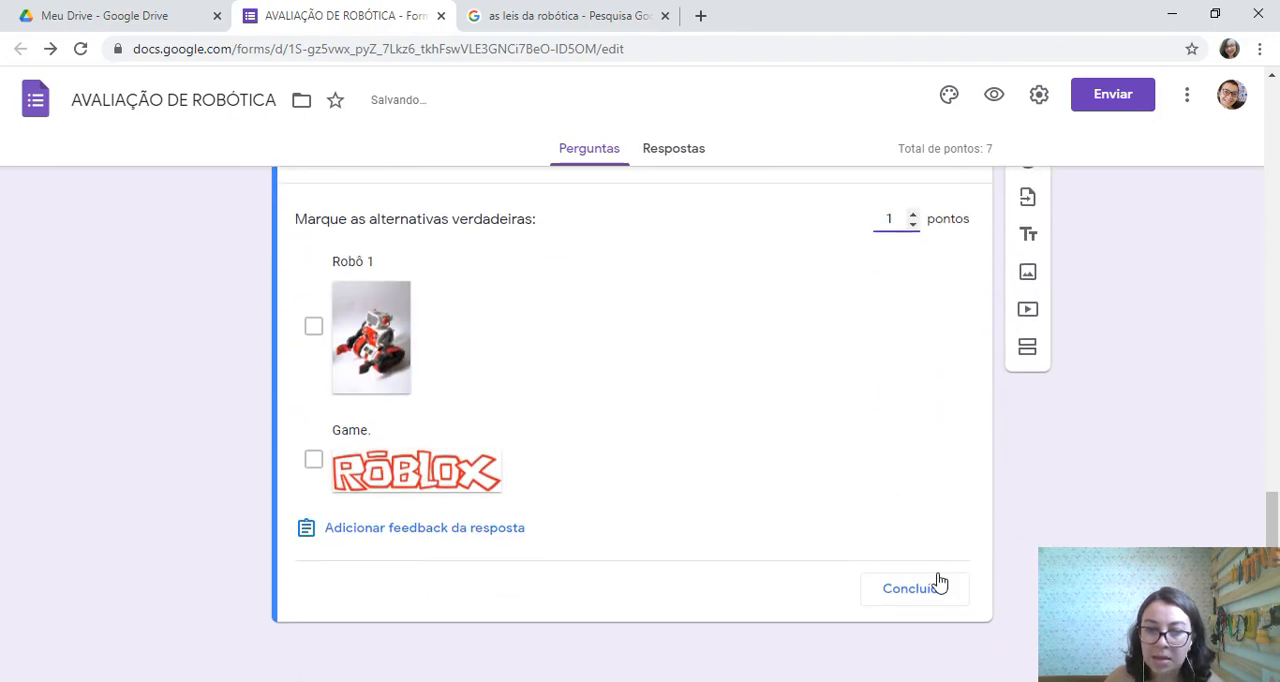
{"action": "left_click", "coordinate": [941, 590]}
Show the description on the image-analysis paragraph question and fill it with "Escrever sobre a imagem"
{"action": "scroll", "coordinate": [730, 437], "scroll_direction": "up", "scroll_amount": 2}
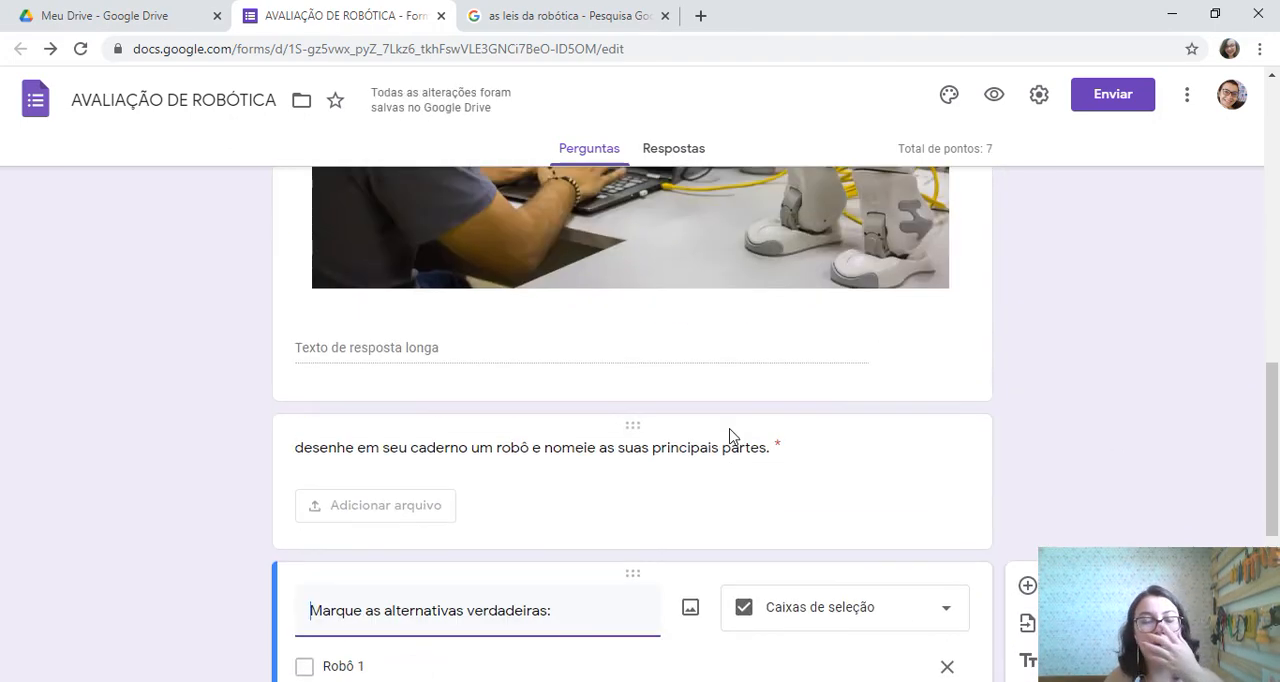
{"action": "scroll", "coordinate": [729, 437], "scroll_direction": "up", "scroll_amount": 10}
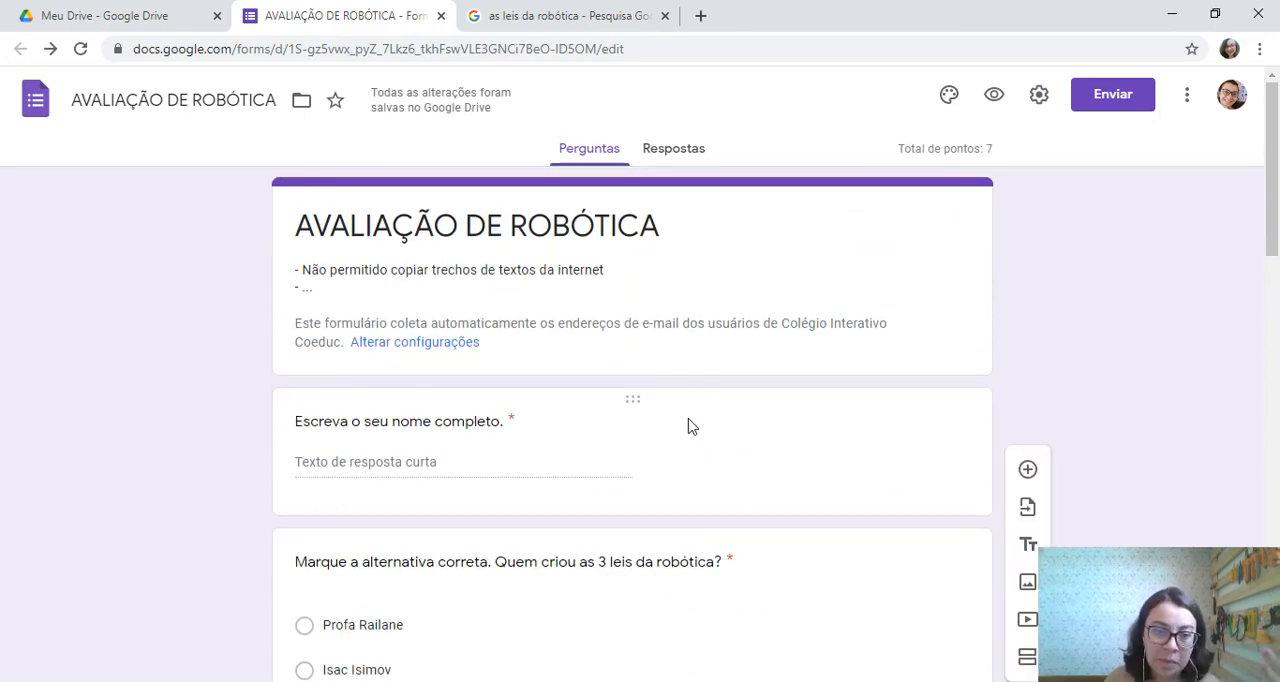
{"action": "scroll", "coordinate": [686, 326], "scroll_direction": "down", "scroll_amount": 10}
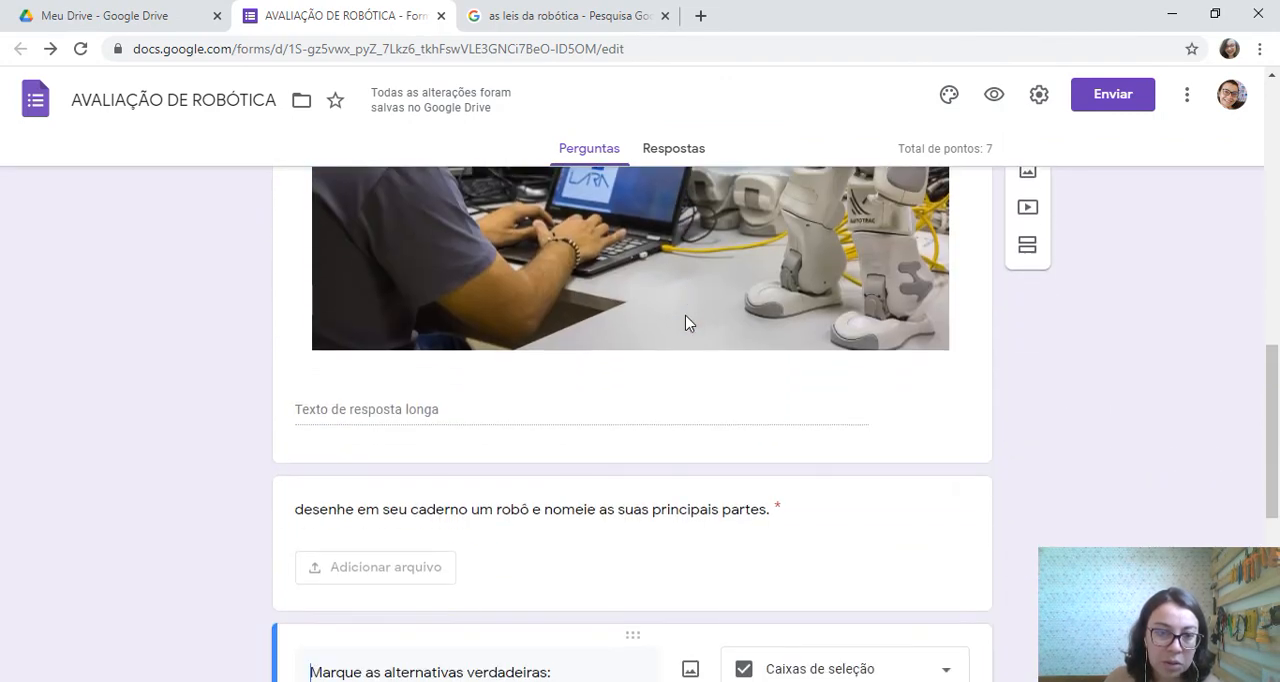
{"action": "scroll", "coordinate": [686, 323], "scroll_direction": "down", "scroll_amount": 5}
{"action": "scroll", "coordinate": [686, 323], "scroll_direction": "up", "scroll_amount": 5}
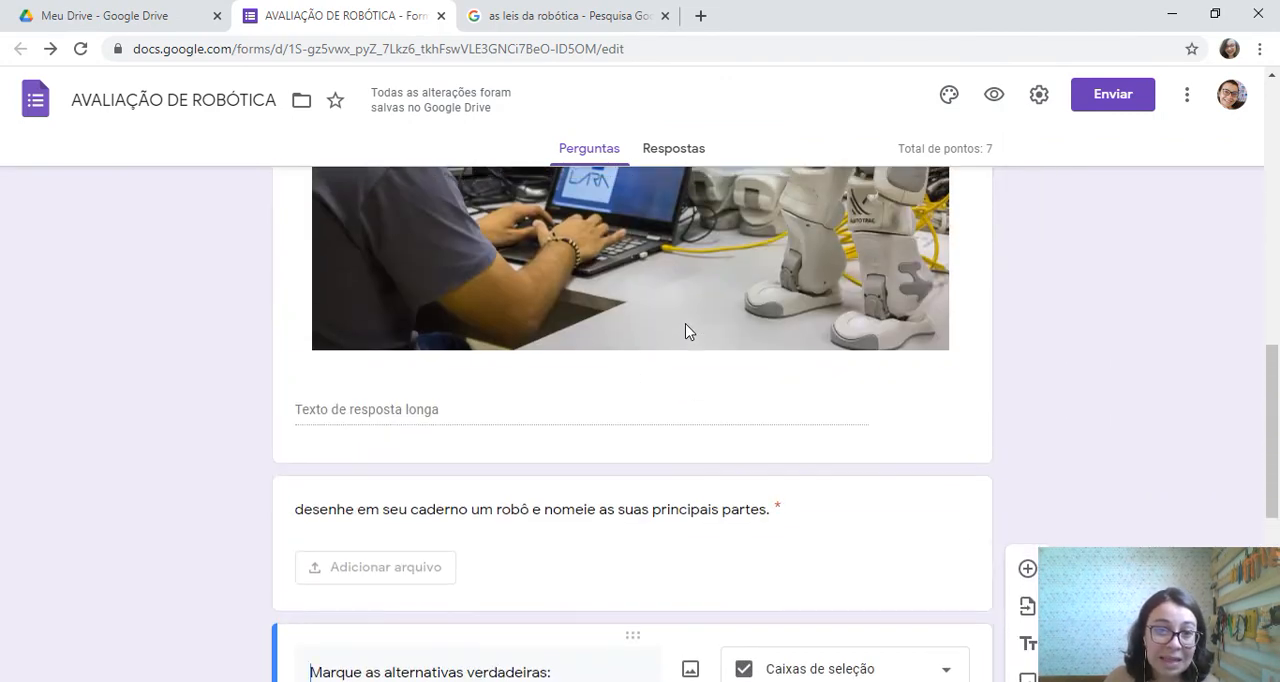
{"action": "scroll", "coordinate": [686, 332], "scroll_direction": "up", "scroll_amount": 3}
{"action": "left_click", "coordinate": [652, 336]}
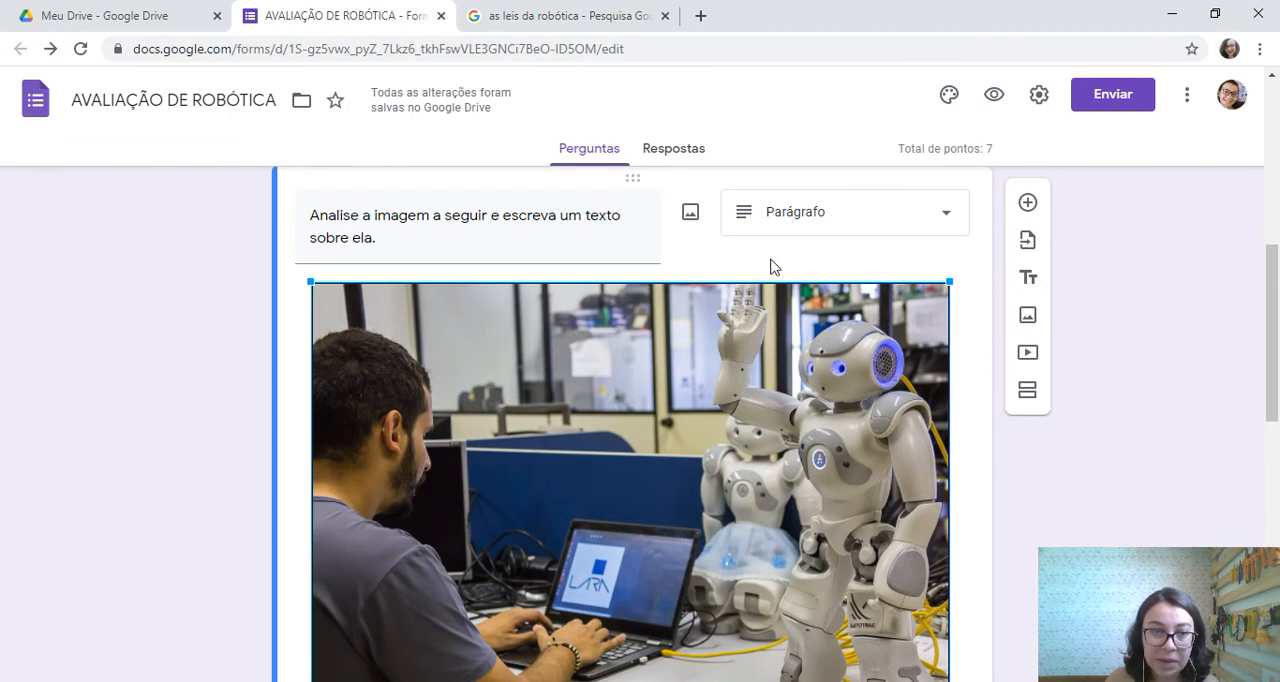
{"action": "scroll", "coordinate": [770, 267], "scroll_direction": "down", "scroll_amount": 4}
{"action": "left_click", "coordinate": [948, 535]}
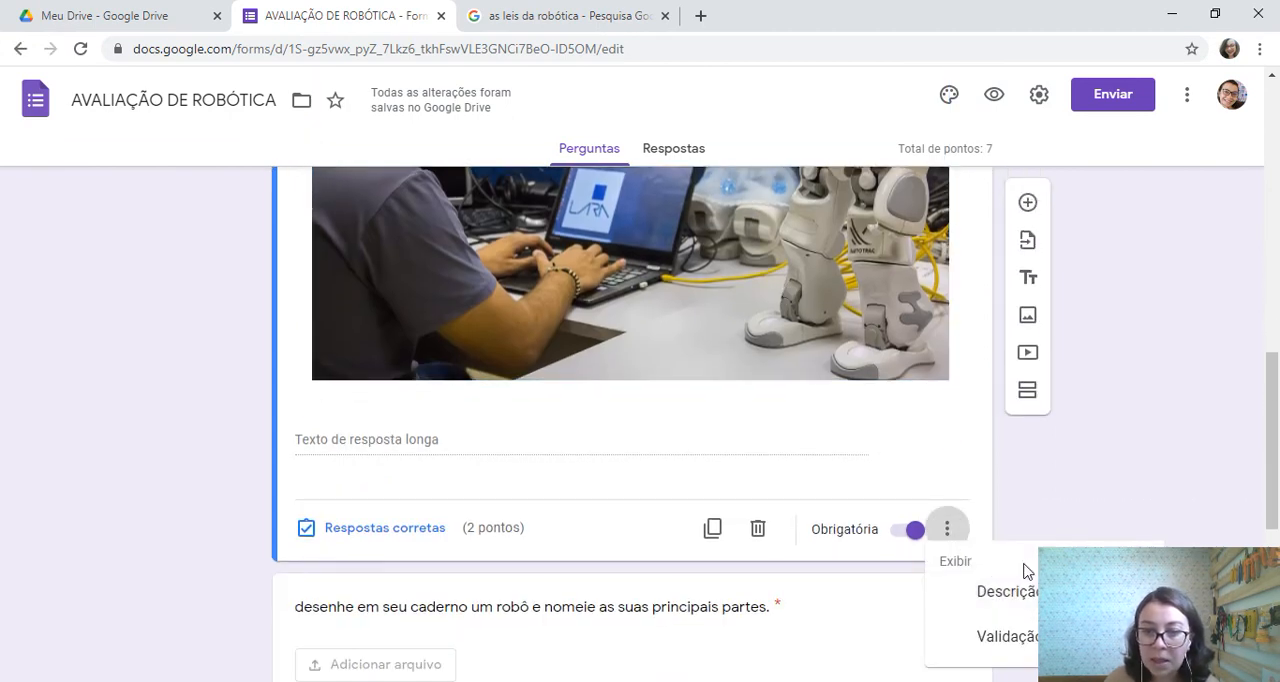
{"action": "scroll", "coordinate": [1026, 565], "scroll_direction": "down", "scroll_amount": 1}
{"action": "left_click", "coordinate": [1010, 498]}
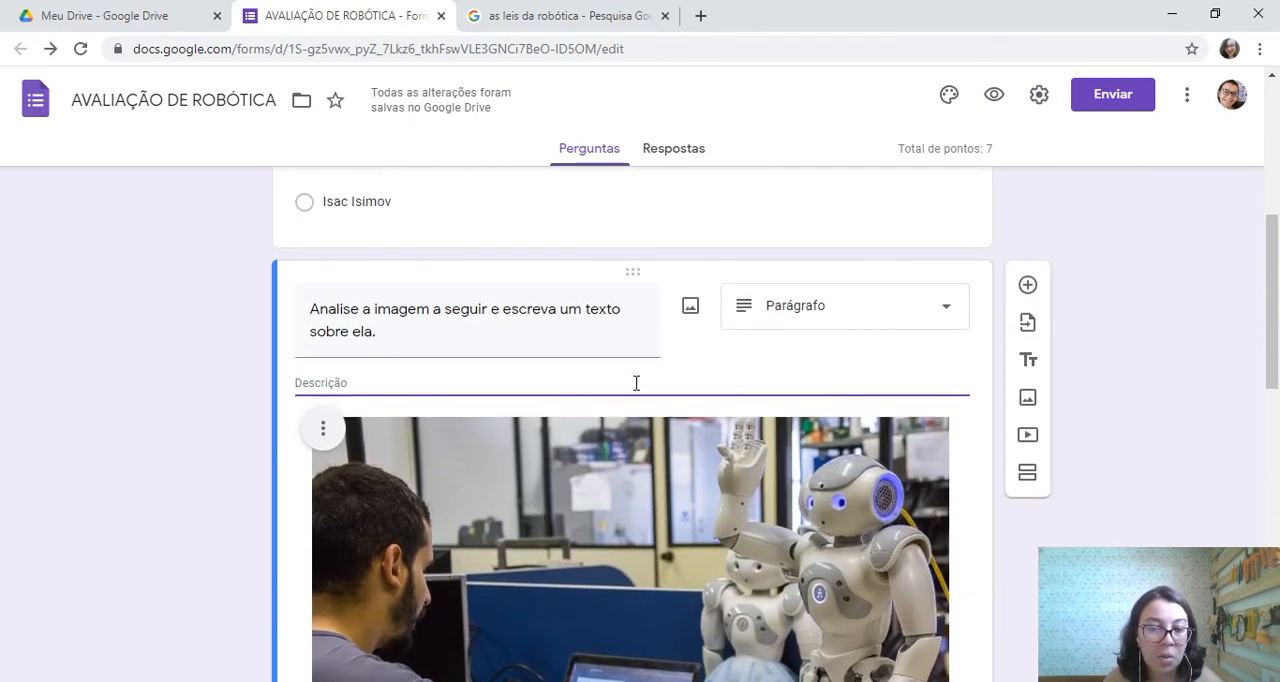
{"action": "type", "text": "Escrever so"}
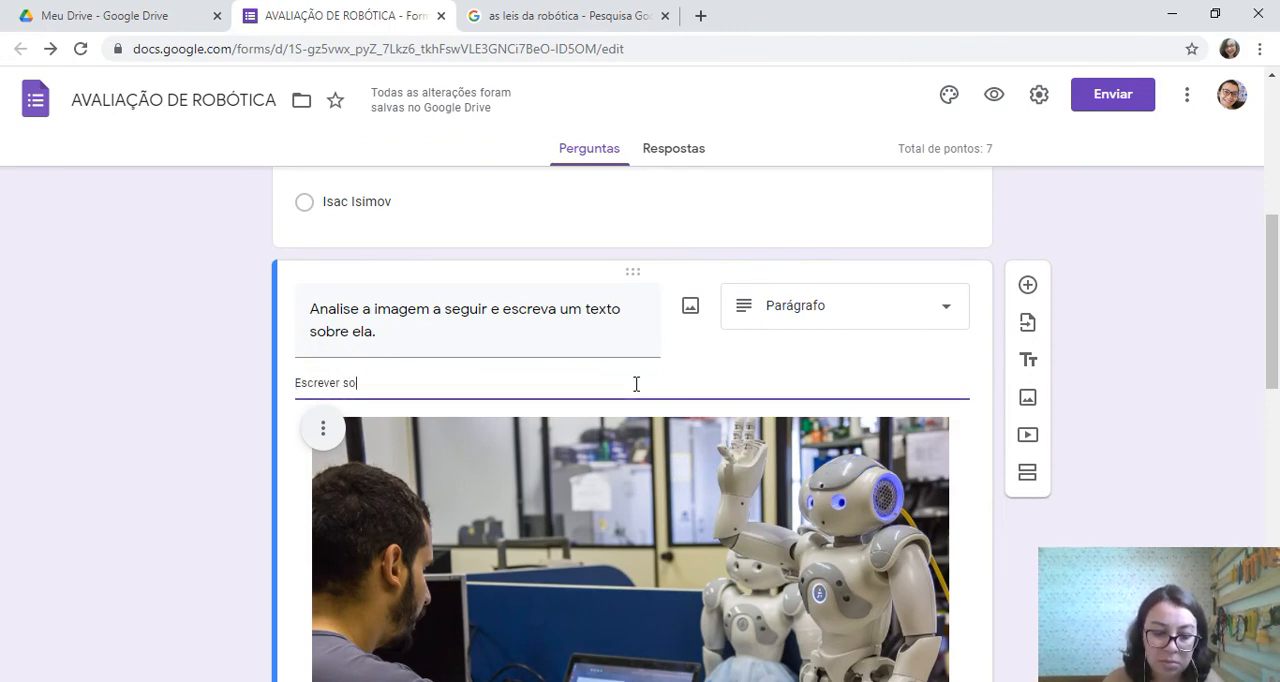
{"action": "type", "text": "bre a imagem"}
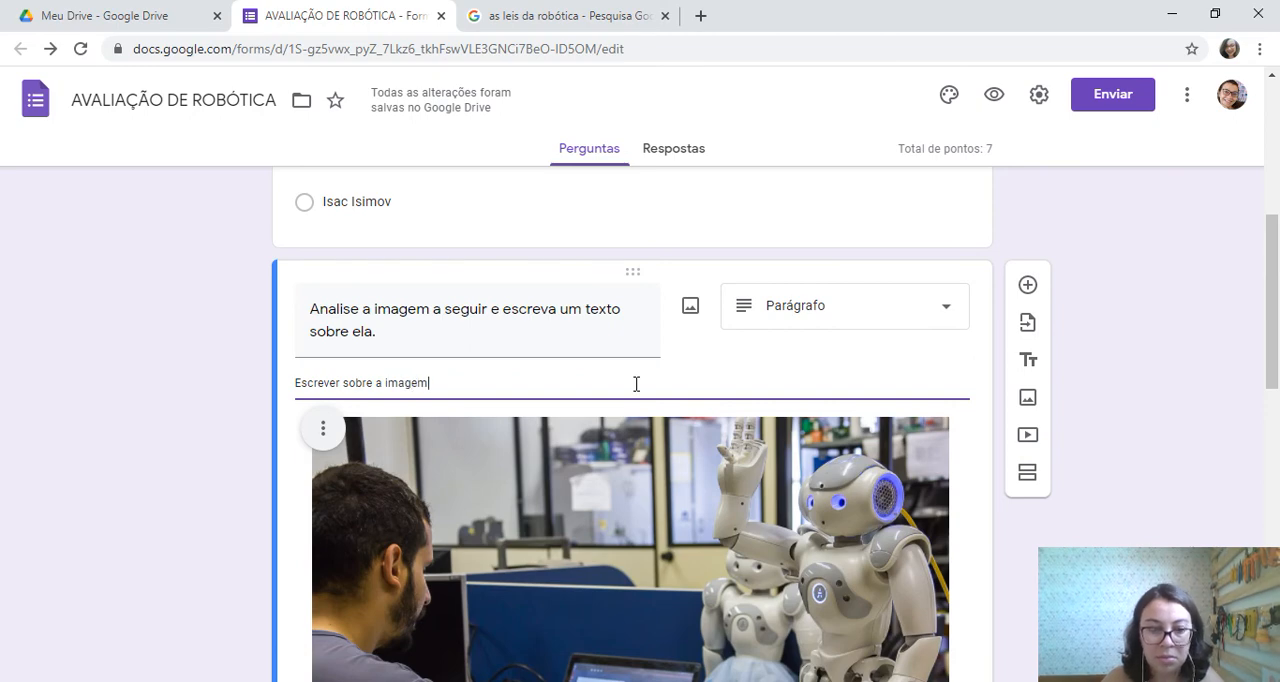
{"action": "type", "text": "."}
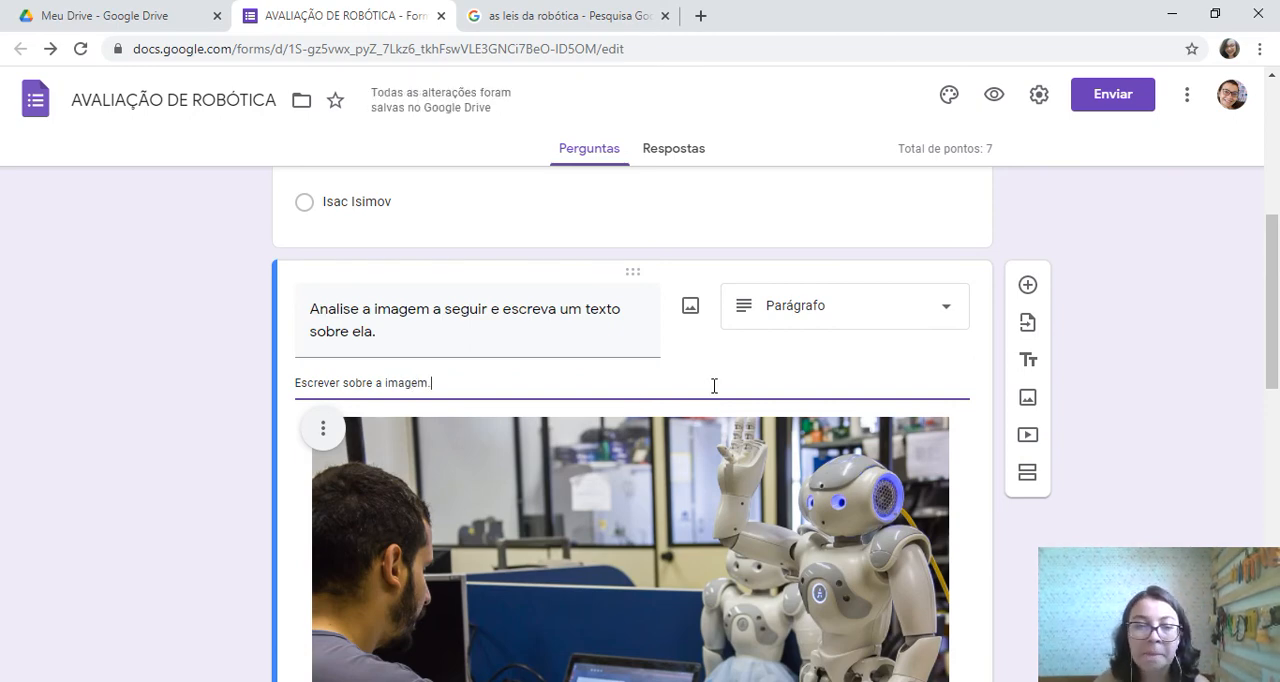
End the image-analysis question's description with a period and review the form from the header to the last question
{"action": "scroll", "coordinate": [660, 295], "scroll_direction": "down", "scroll_amount": 8}
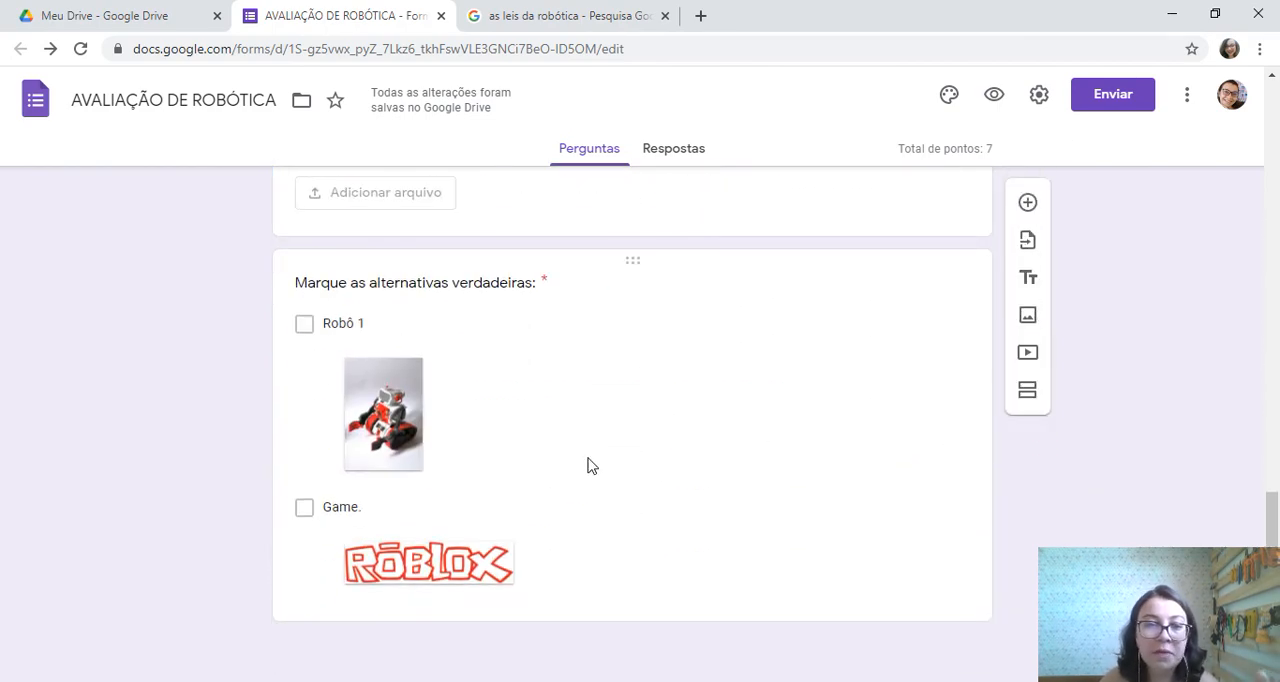
{"action": "scroll", "coordinate": [590, 462], "scroll_direction": "up", "scroll_amount": 4}
{"action": "scroll", "coordinate": [595, 455], "scroll_direction": "up", "scroll_amount": 10}
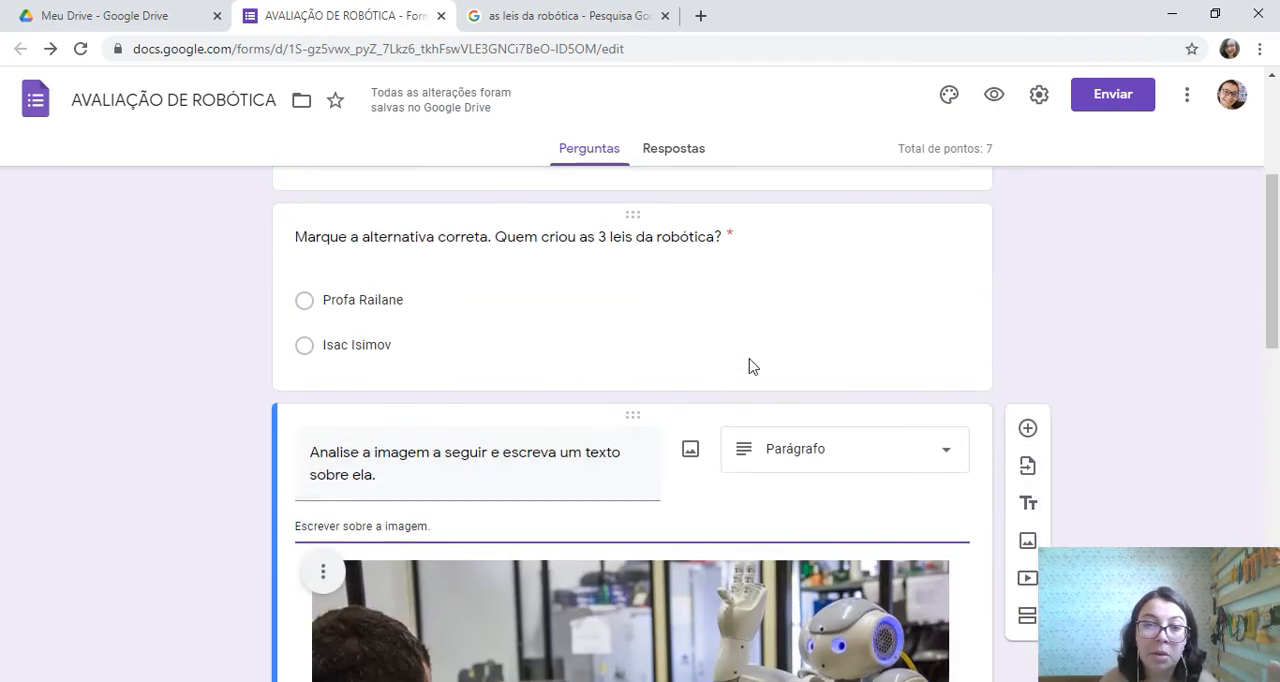
{"action": "scroll", "coordinate": [757, 360], "scroll_direction": "up", "scroll_amount": 1}
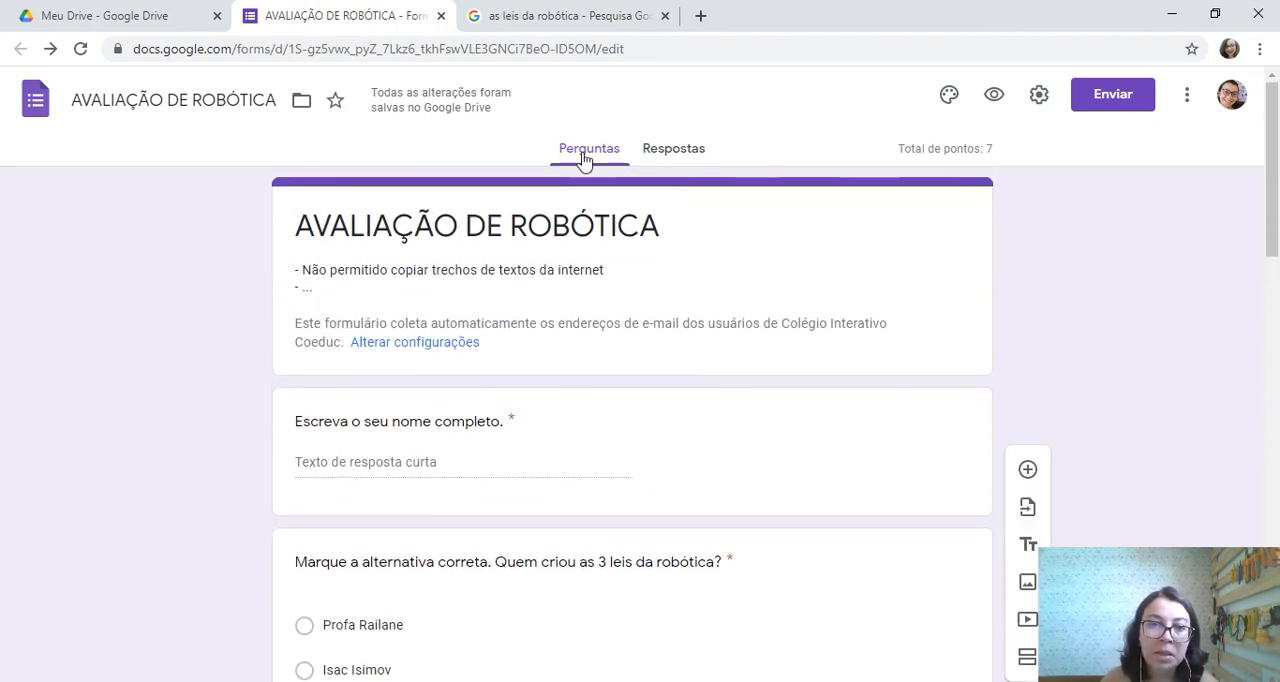
{"action": "left_click", "coordinate": [838, 277]}
{"action": "scroll", "coordinate": [520, 550], "scroll_direction": "down", "scroll_amount": 11}
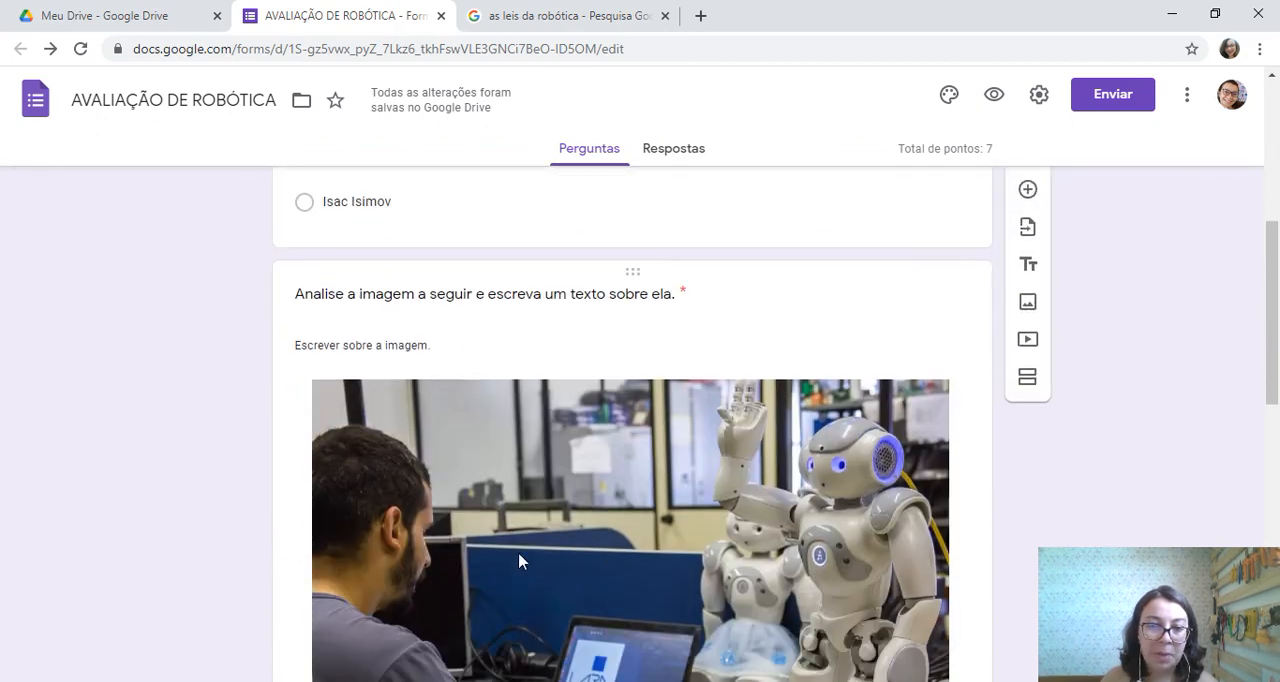
{"action": "scroll", "coordinate": [515, 483], "scroll_direction": "down", "scroll_amount": 2}
{"action": "scroll", "coordinate": [517, 482], "scroll_direction": "up", "scroll_amount": 13}
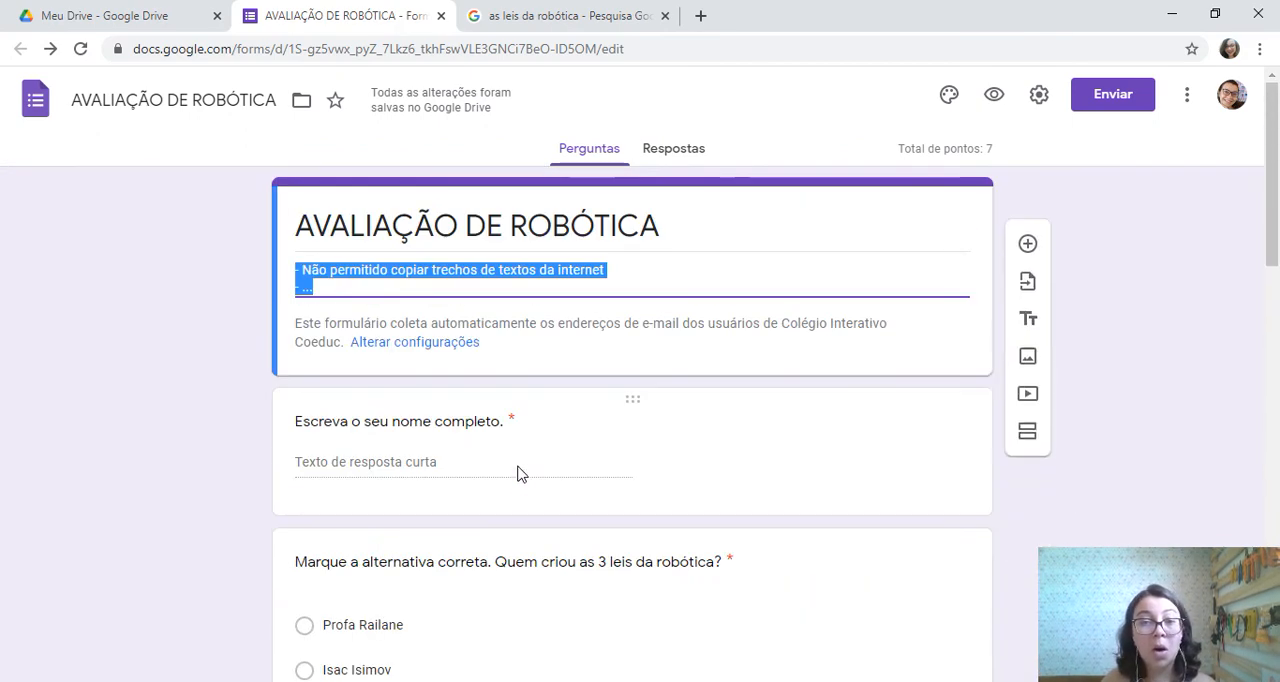
{"action": "left_click", "coordinate": [874, 371]}
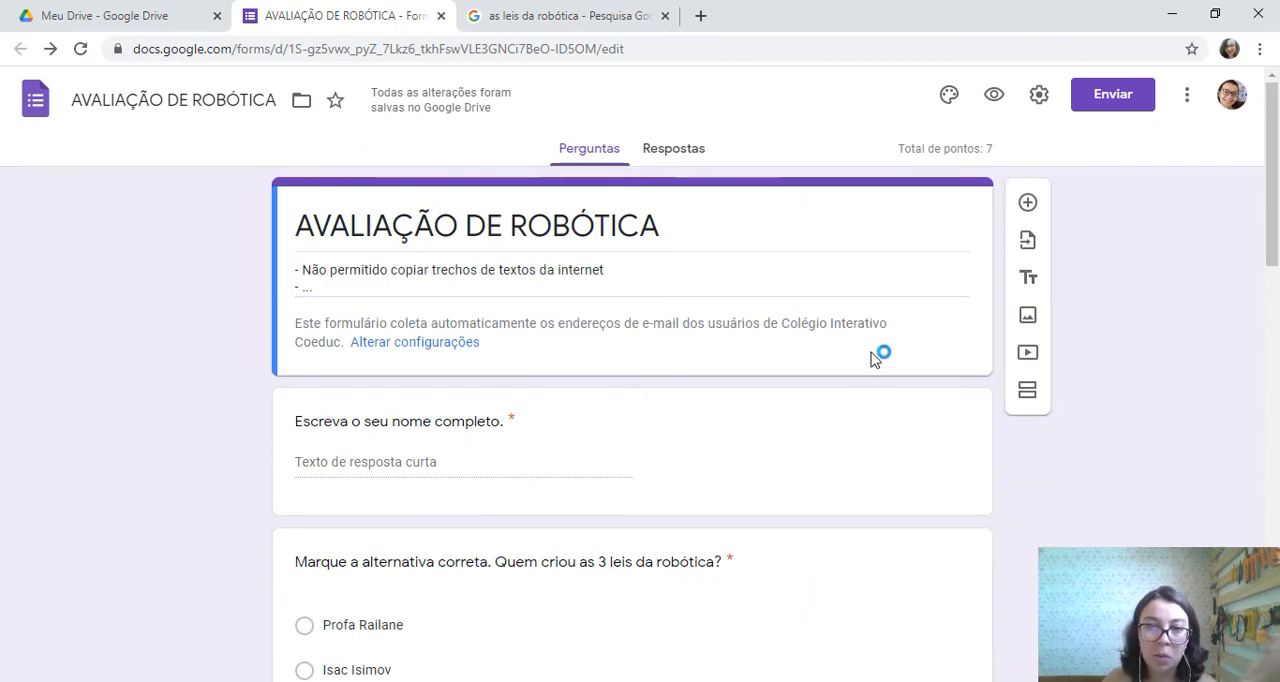
Copy a shortened URL of the form from its sending options and close them
{"action": "left_click", "coordinate": [1119, 99]}
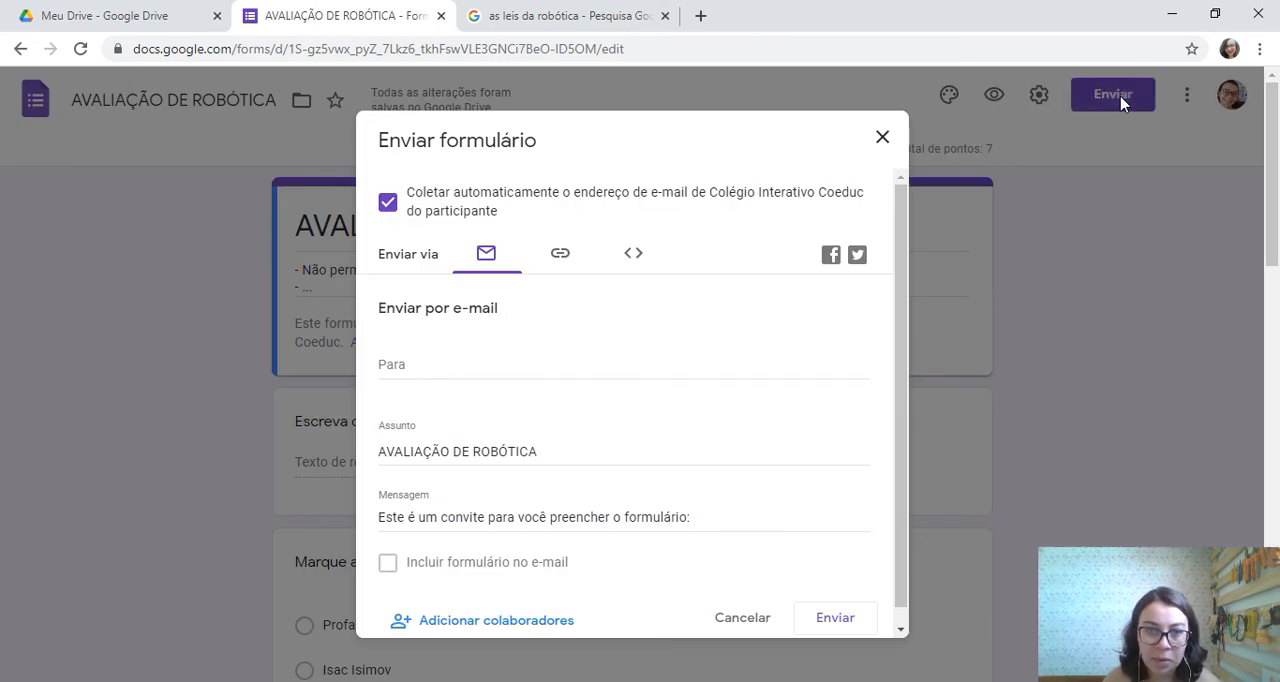
{"action": "left_click", "coordinate": [564, 257]}
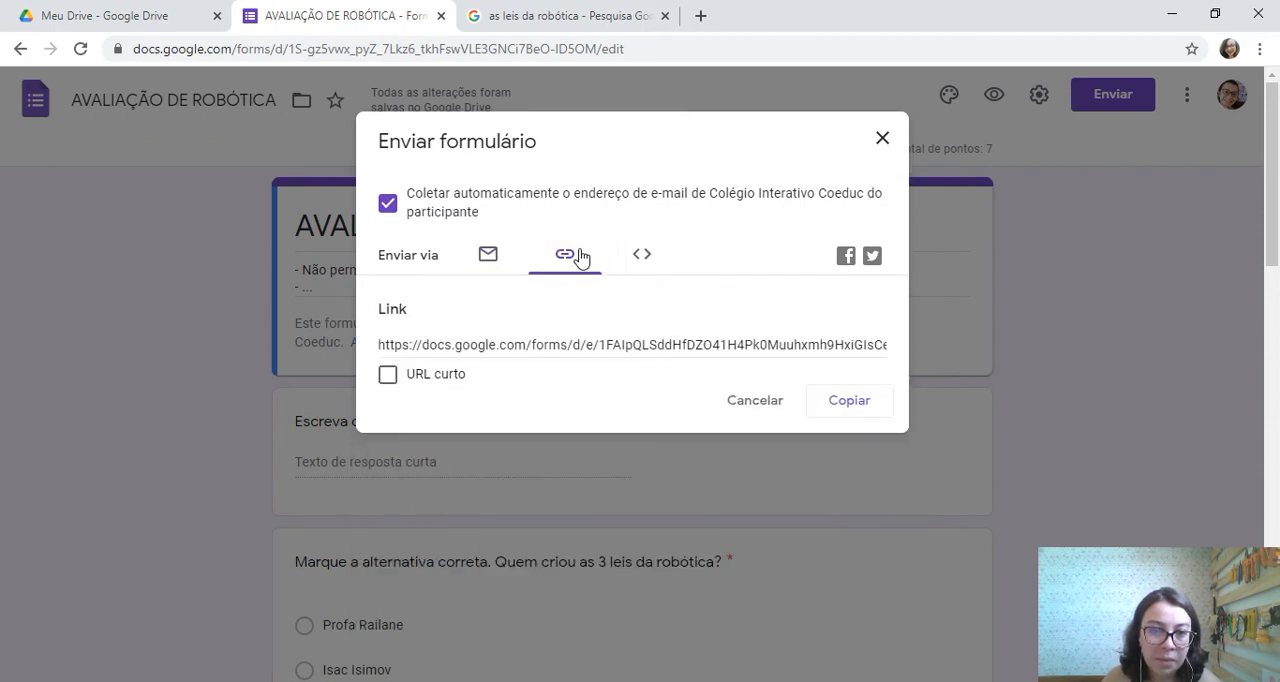
{"action": "left_click", "coordinate": [556, 264]}
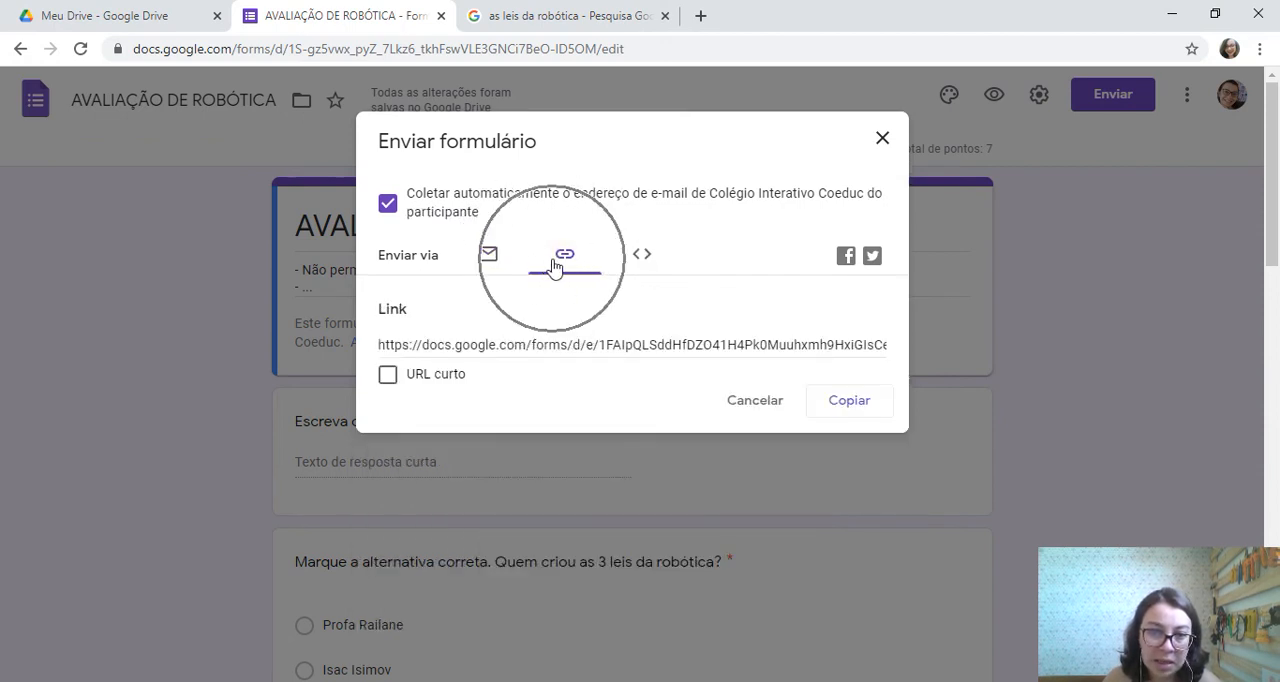
{"action": "left_click", "coordinate": [555, 266]}
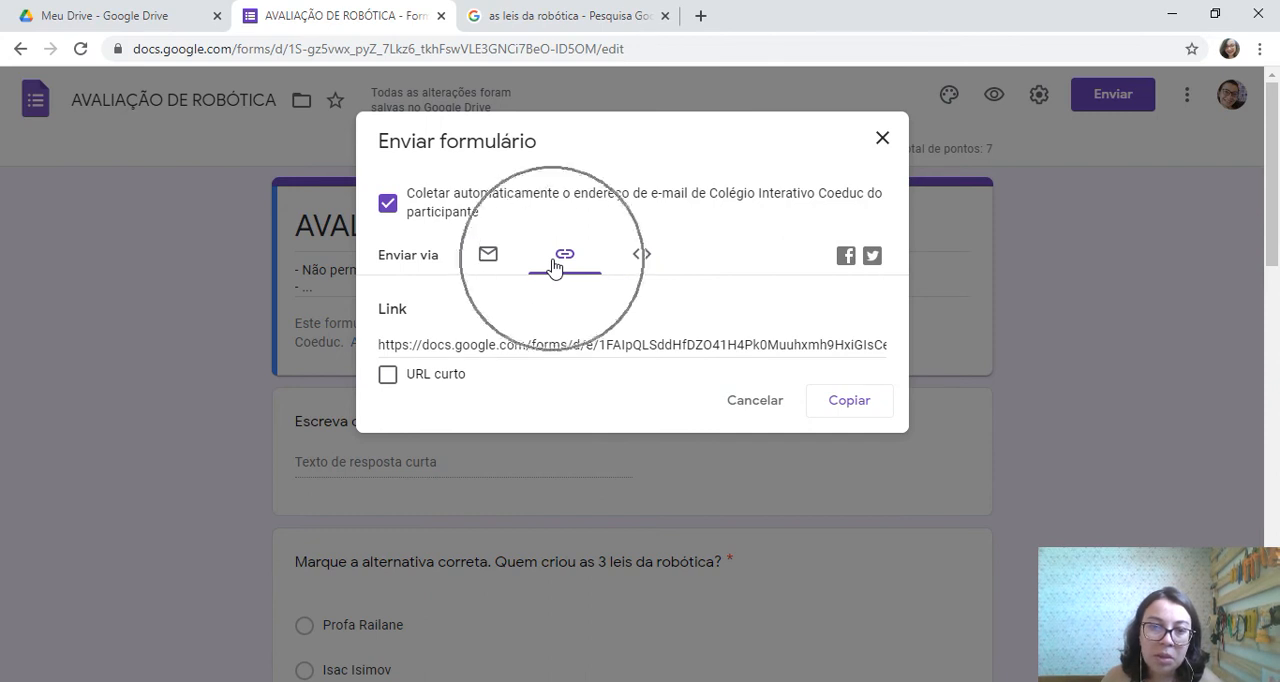
{"action": "left_click", "coordinate": [387, 375]}
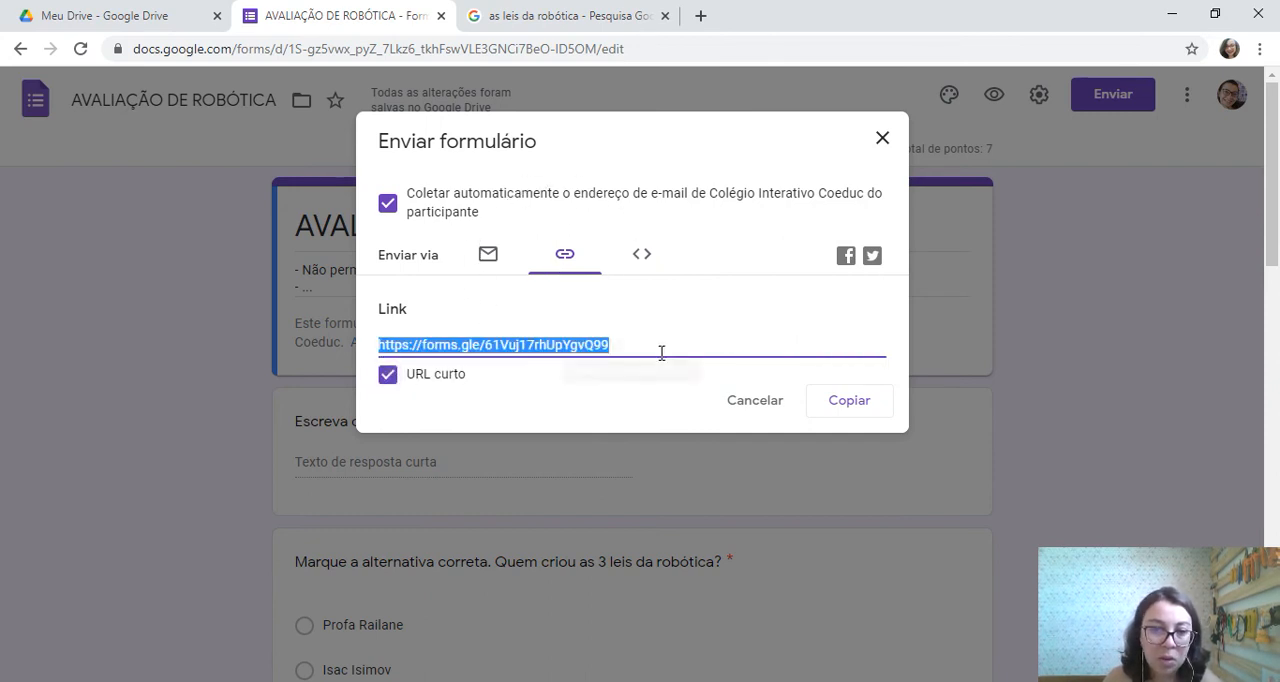
{"action": "left_click", "coordinate": [855, 404]}
{"action": "left_click", "coordinate": [855, 404]}
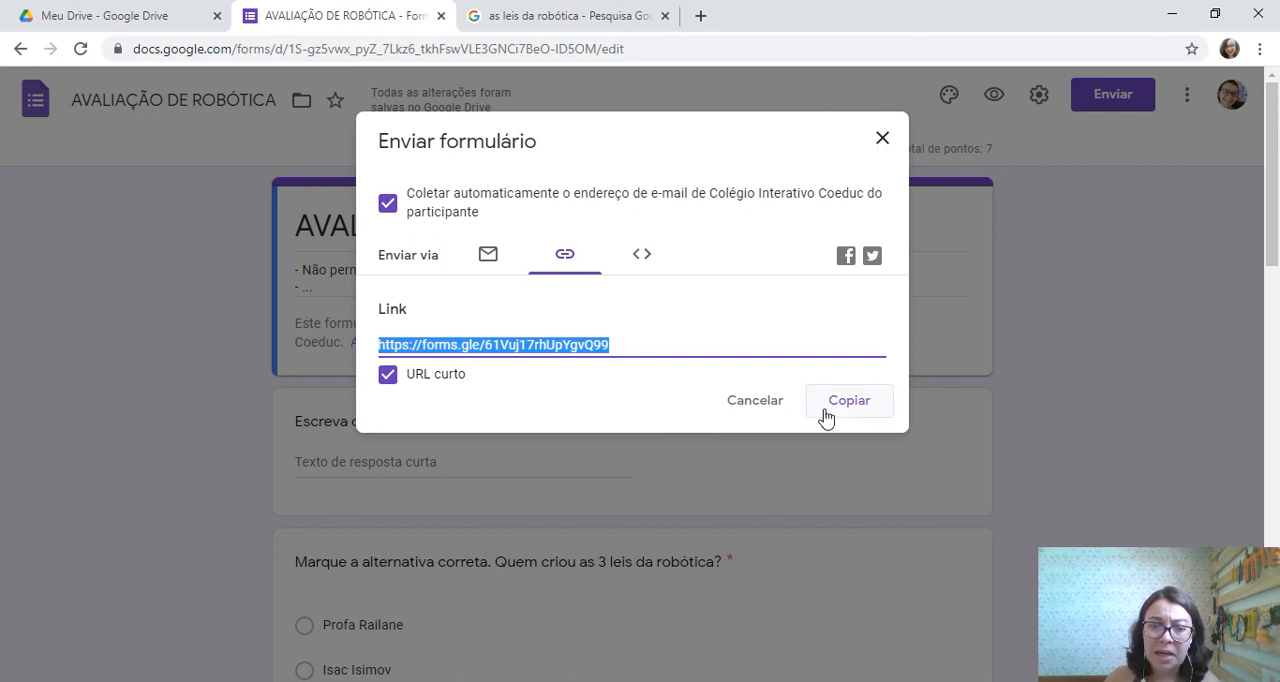
{"action": "left_click", "coordinate": [881, 140]}
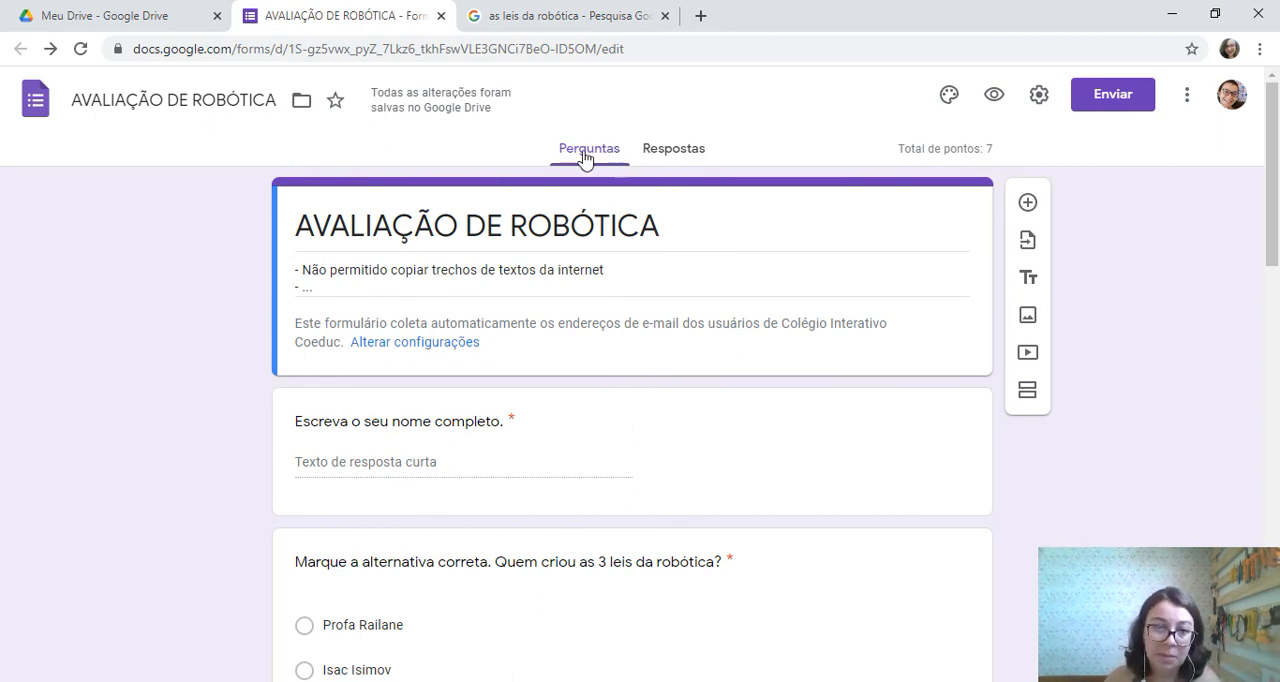
Open the form's responses, stop accepting answers, and point out the option to create a response spreadsheet
{"action": "left_click", "coordinate": [672, 156]}
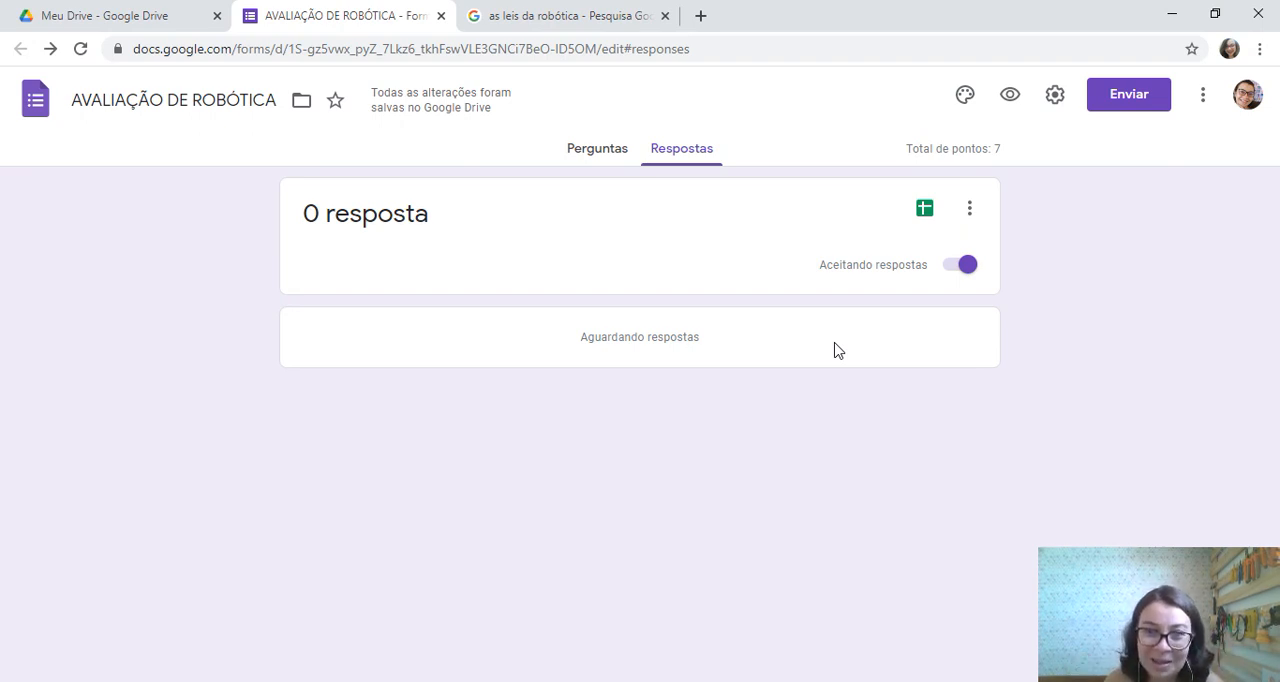
{"action": "left_click", "coordinate": [960, 276]}
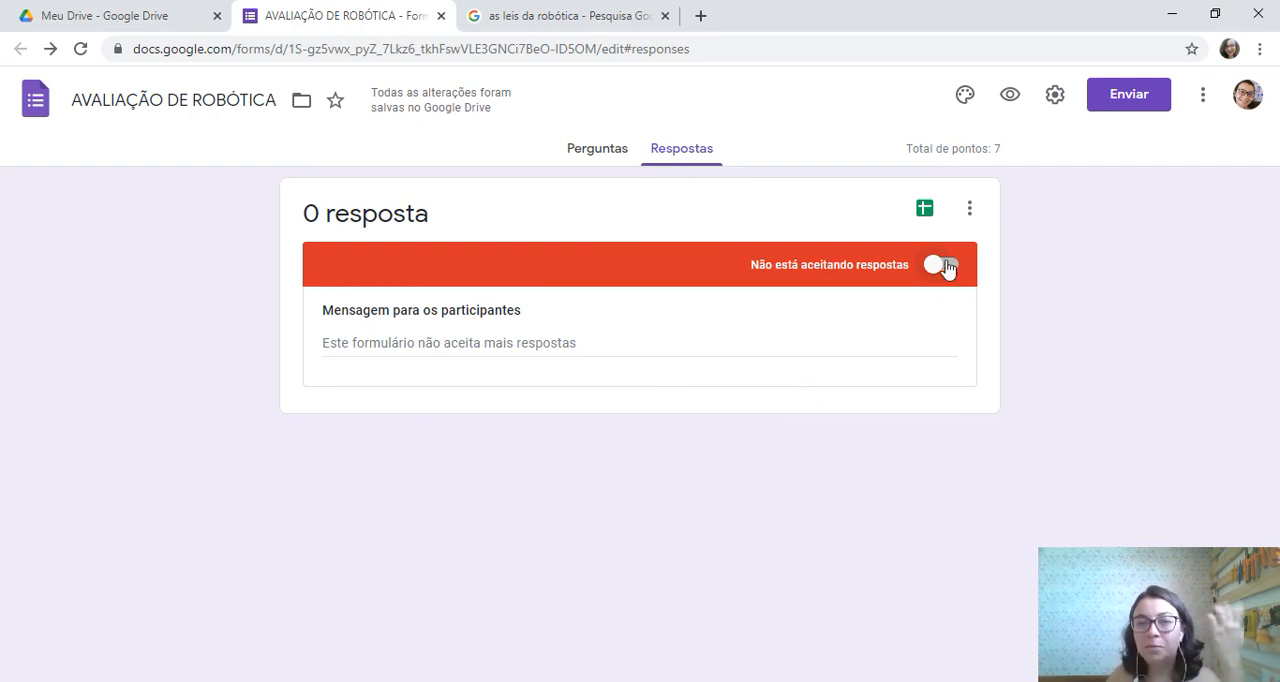
{"action": "left_click", "coordinate": [924, 212]}
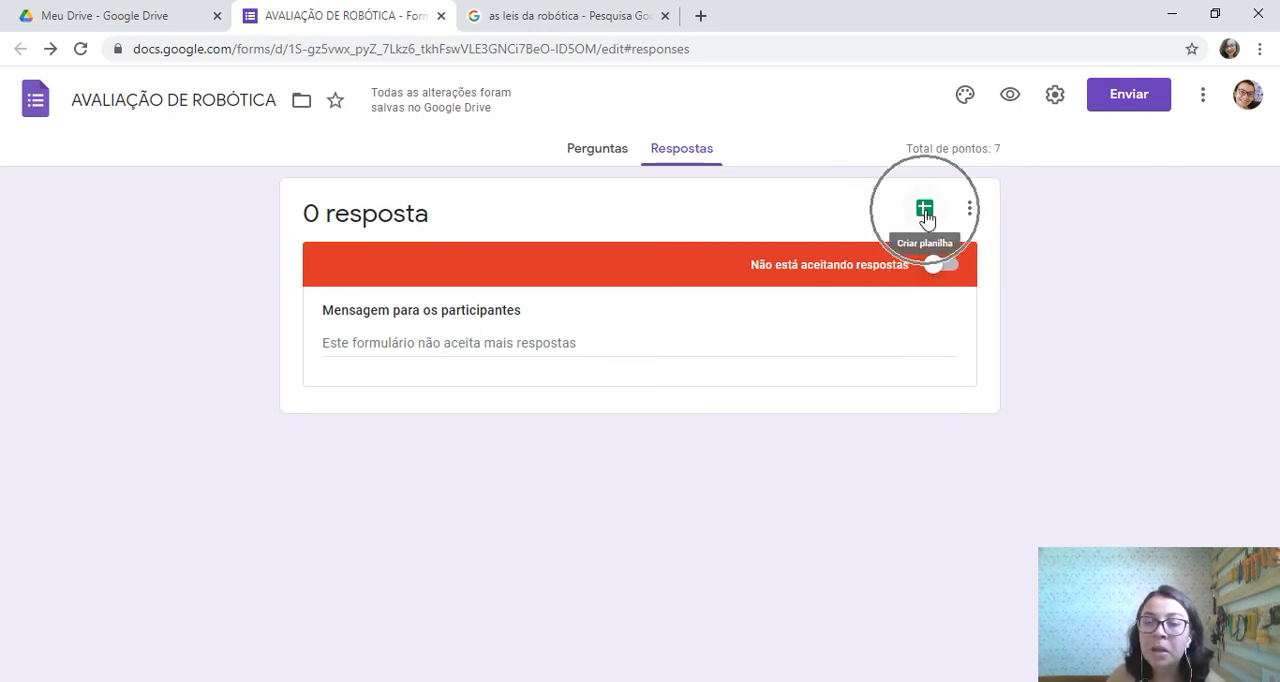
{"action": "left_click", "coordinate": [924, 212]}
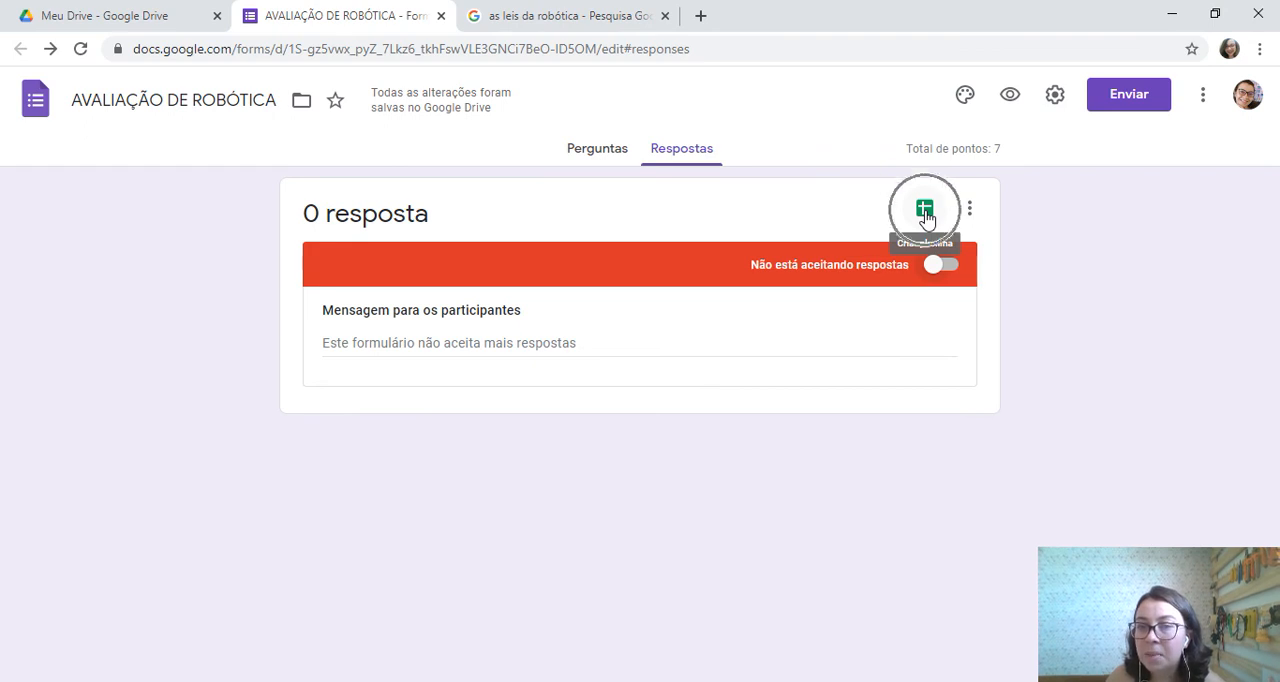
{"action": "left_click", "coordinate": [924, 212]}
{"action": "key", "text": "ctrl"}
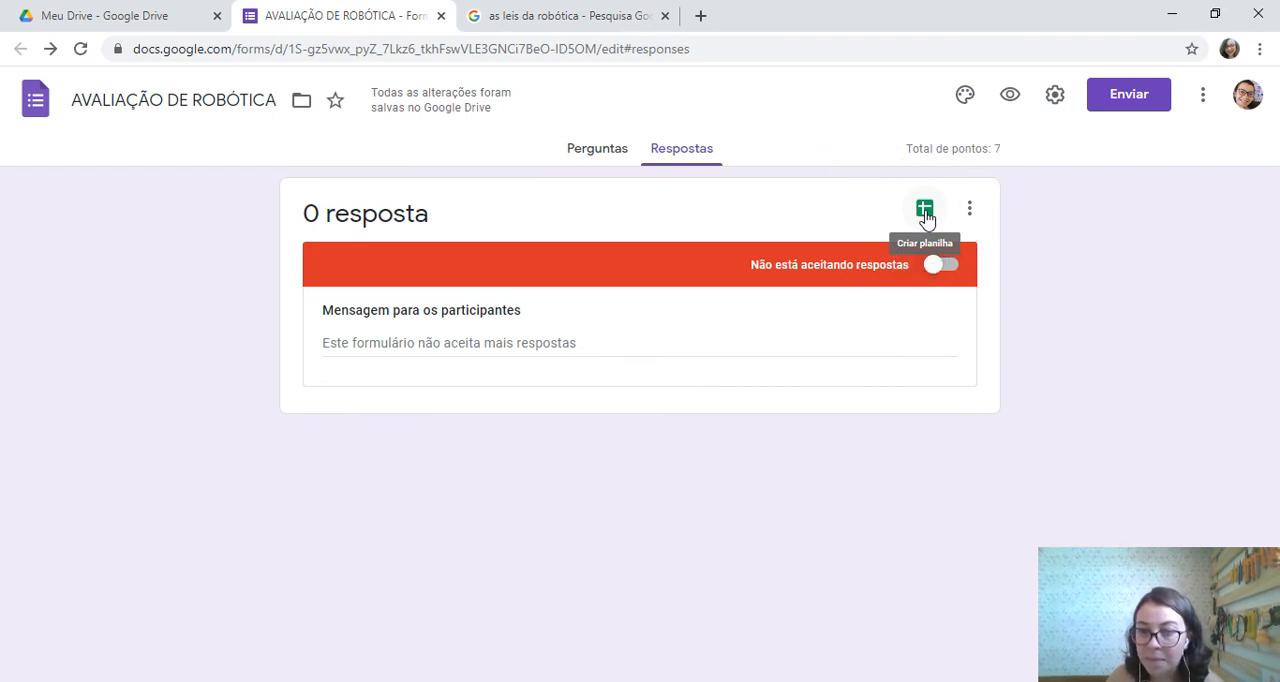
{"action": "key", "text": "ctrl"}
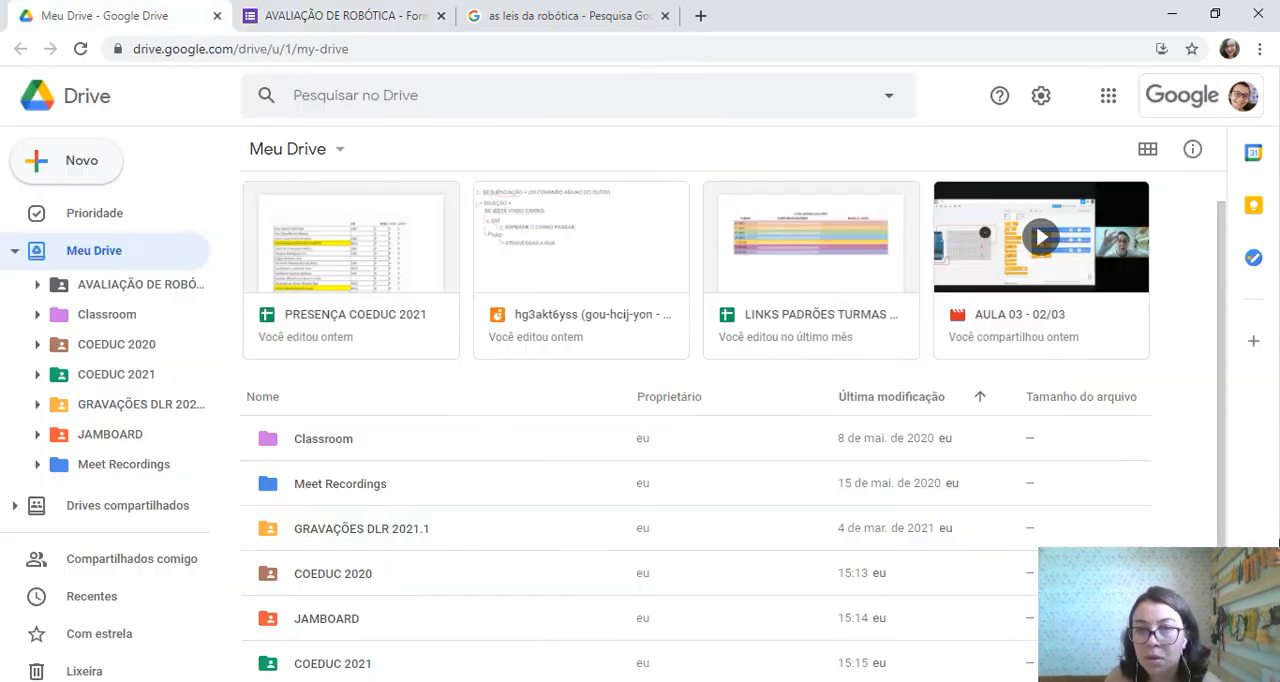
Switch from Google Drive to Google Classroom and start a quiz assignment in the 6° ANO 2021 class
{"action": "left_click", "coordinate": [1108, 95]}
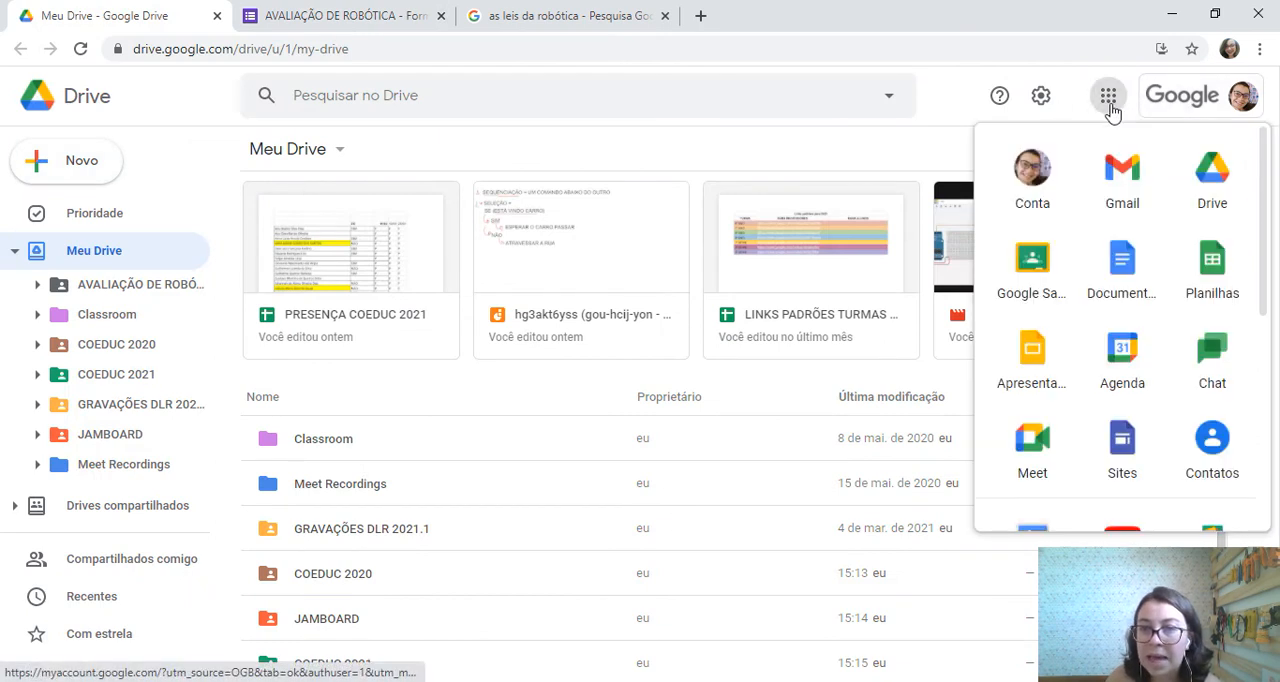
{"action": "left_click", "coordinate": [1032, 280]}
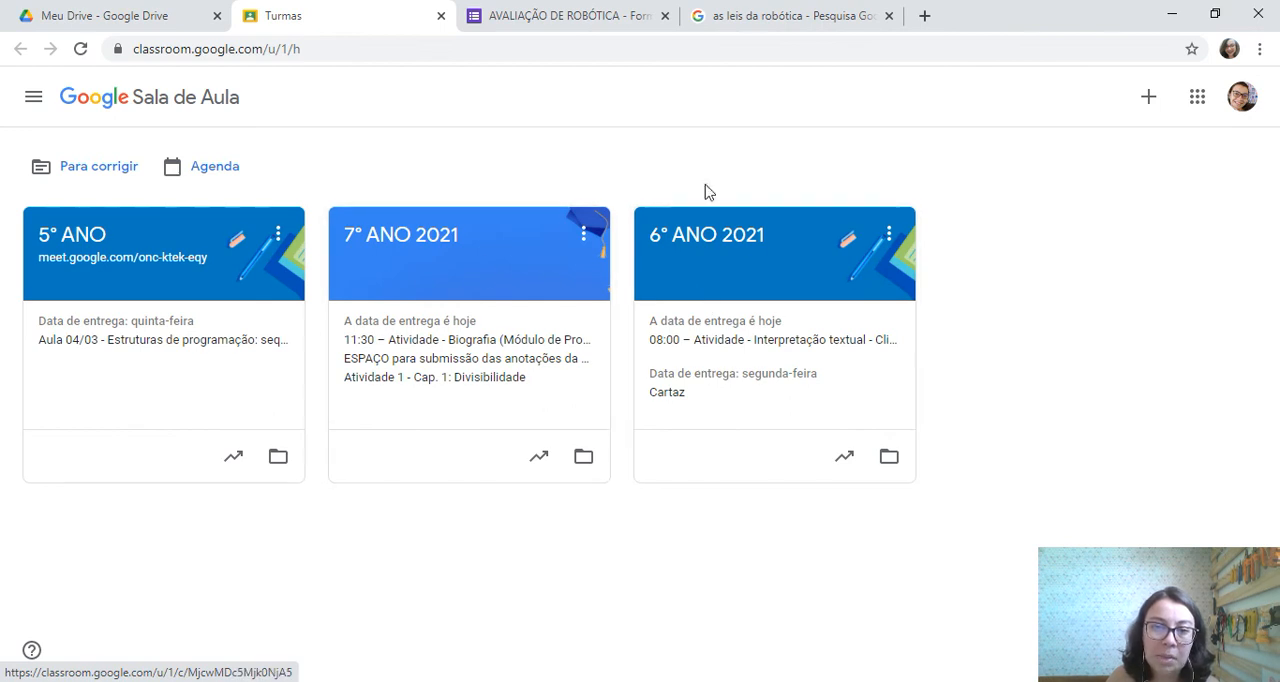
{"action": "left_click", "coordinate": [748, 240]}
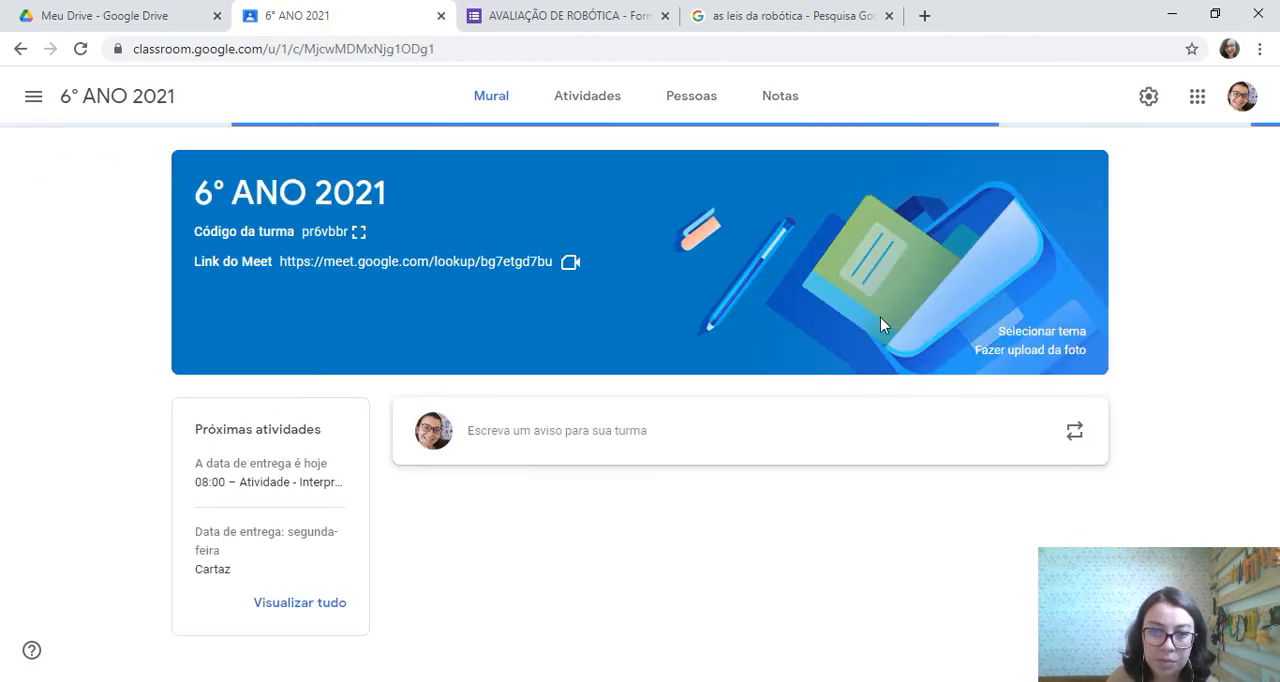
{"action": "left_click", "coordinate": [591, 113]}
{"action": "left_click", "coordinate": [346, 167]}
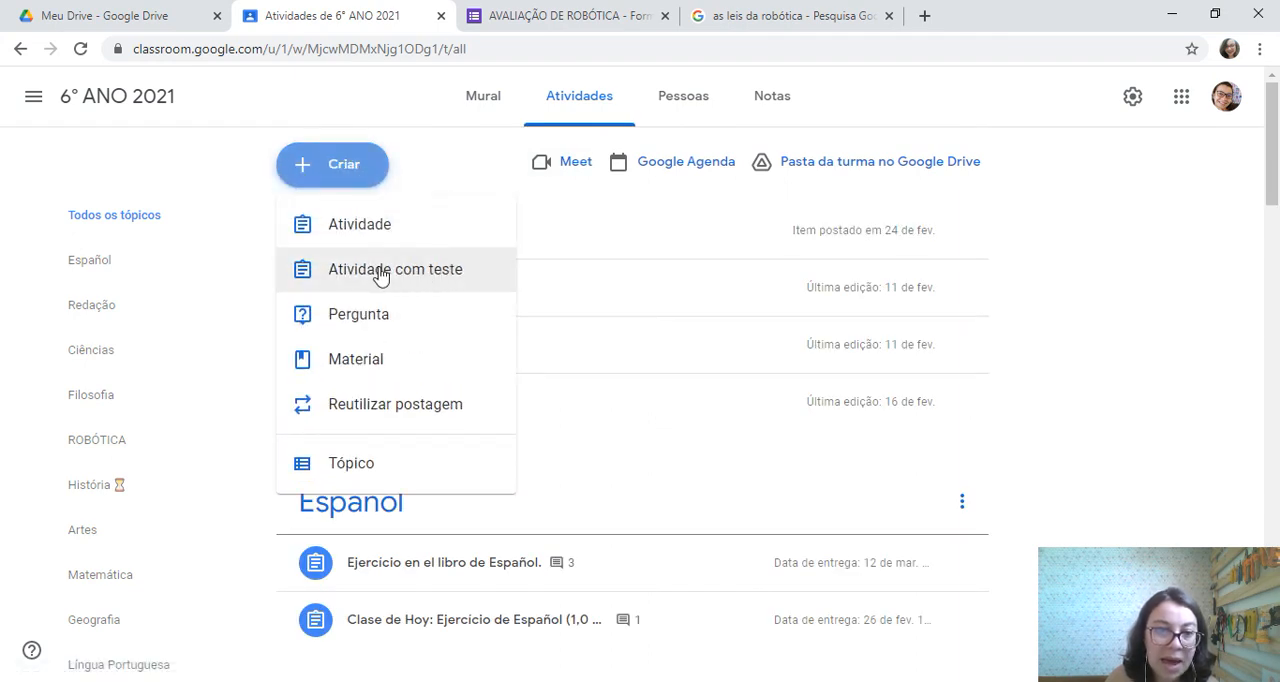
{"action": "left_click", "coordinate": [447, 282]}
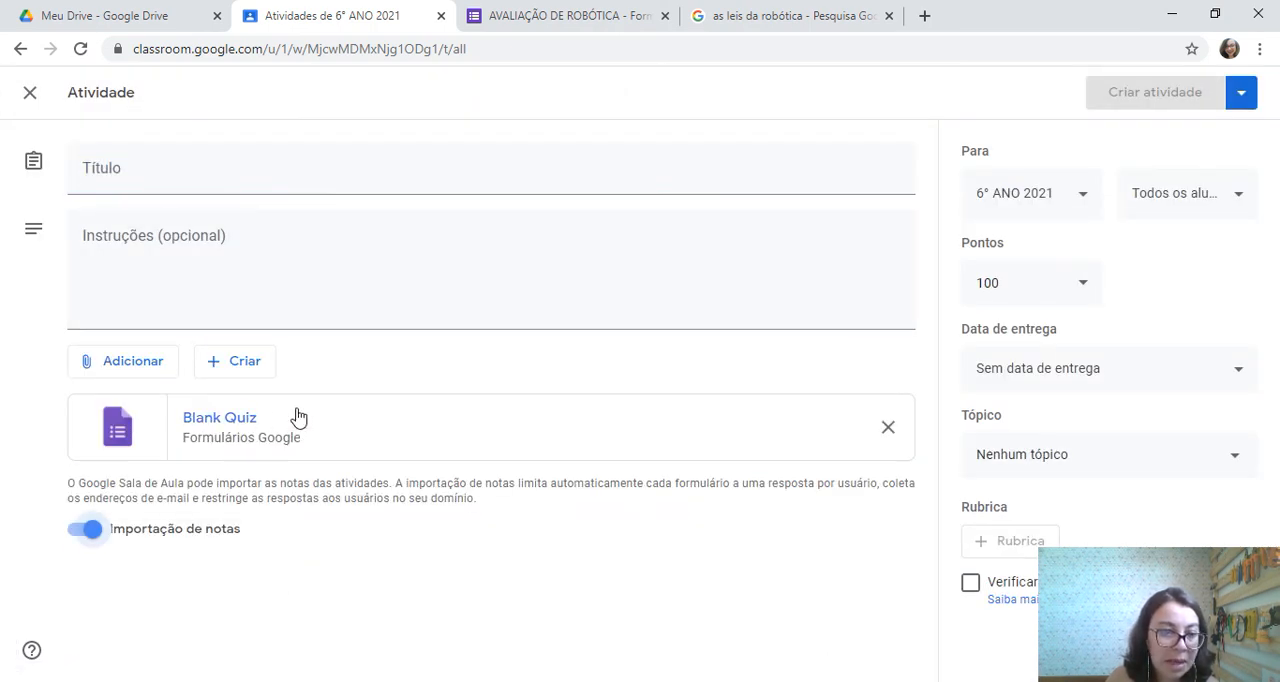
Replace the attached Blank Quiz with the AVALIAÇÃO DE ROBÓTICA form from the COEDUC 2021 folder in Google Drive
{"action": "left_click", "coordinate": [889, 429]}
{"action": "left_click", "coordinate": [125, 372]}
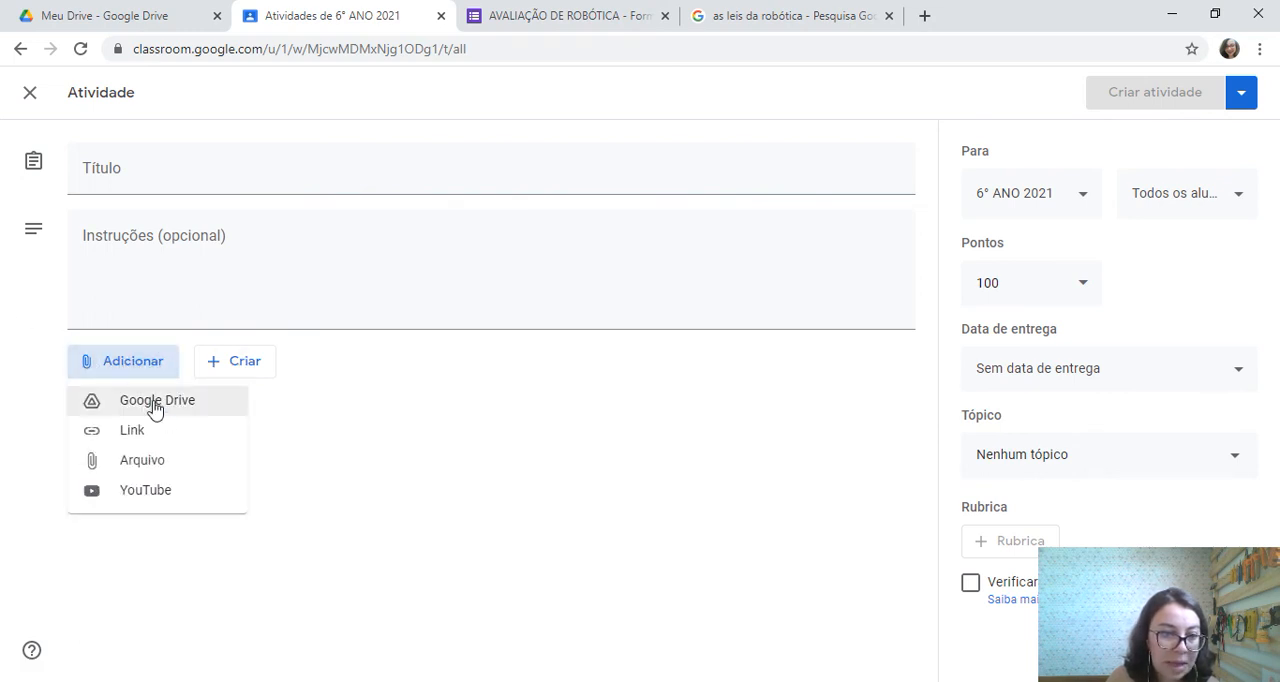
{"action": "left_click", "coordinate": [154, 405]}
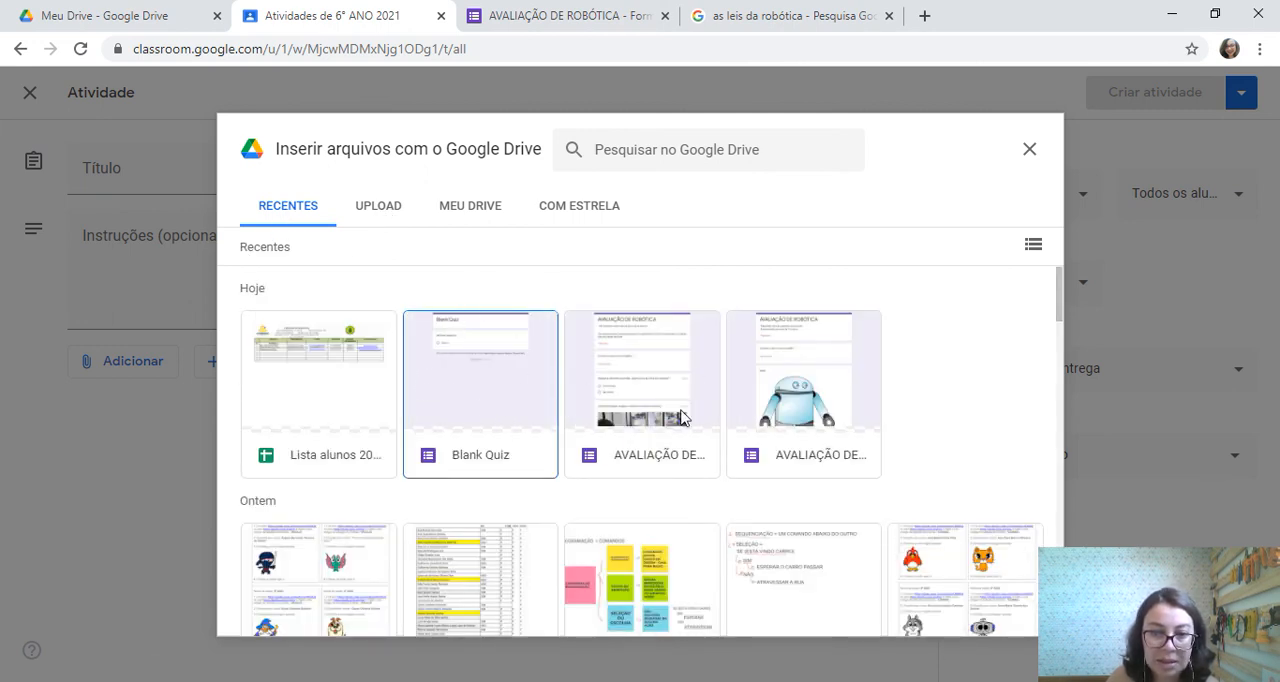
{"action": "left_click", "coordinate": [464, 212]}
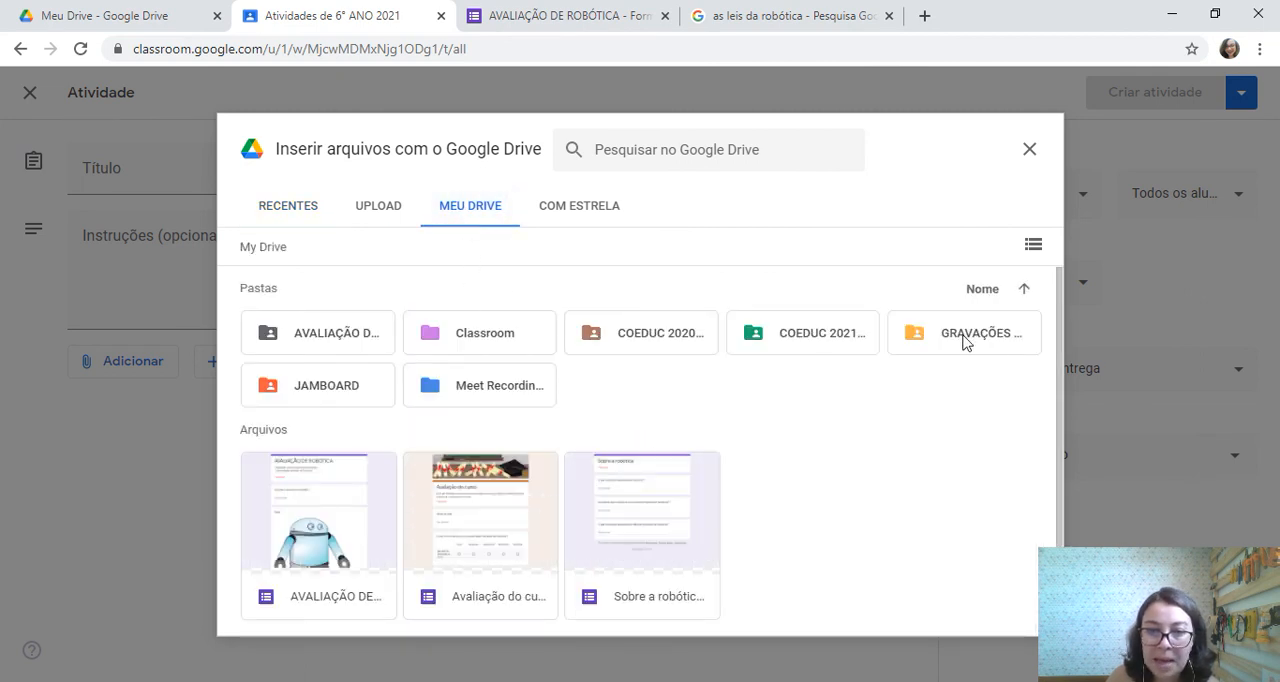
{"action": "double_click", "coordinate": [817, 338]}
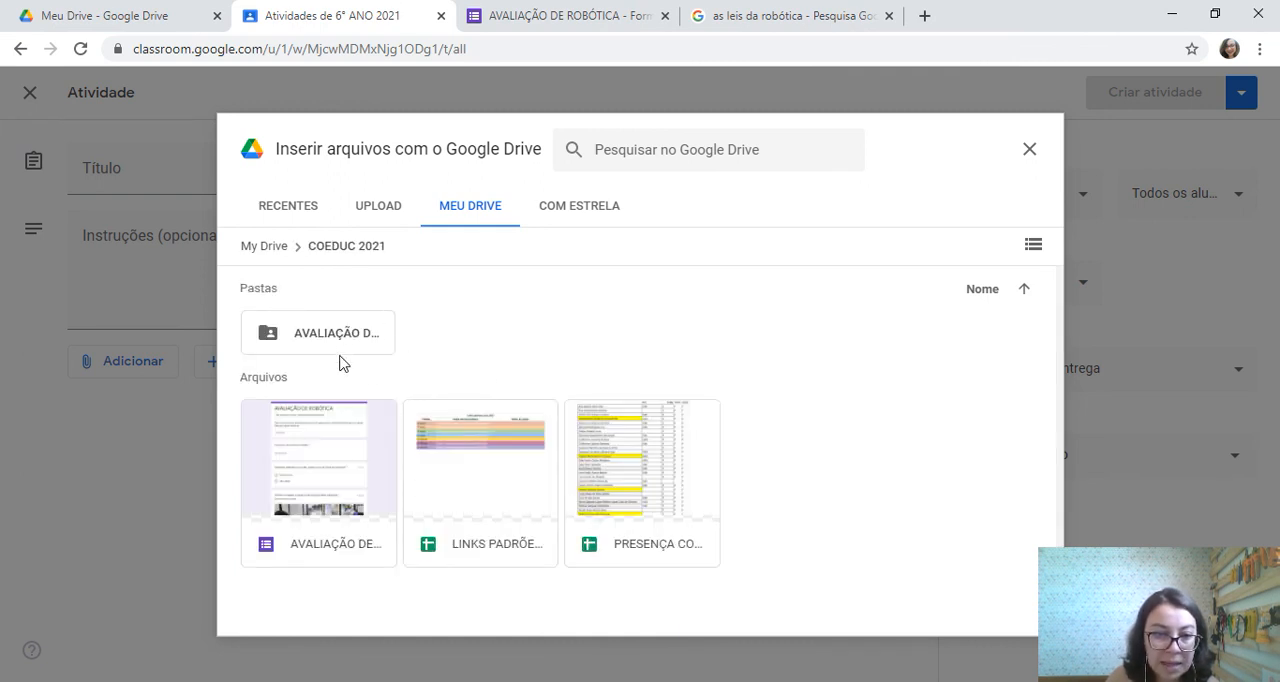
{"action": "left_click", "coordinate": [338, 455]}
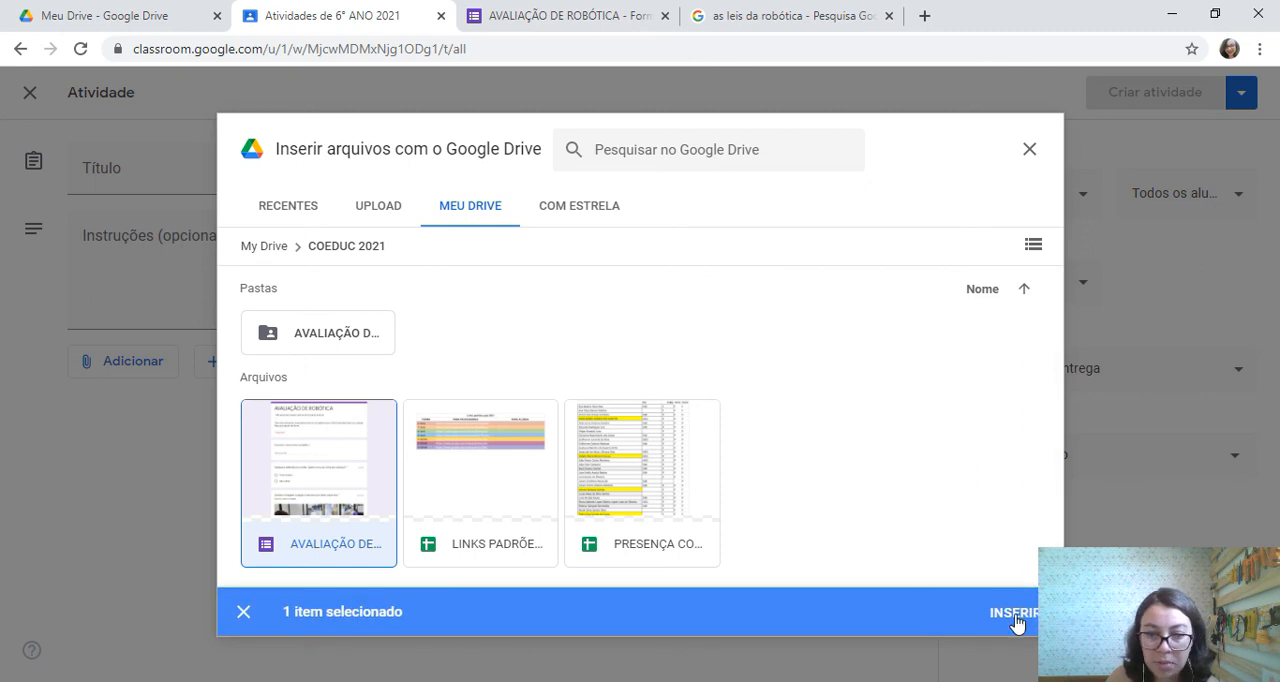
{"action": "left_click", "coordinate": [1014, 613]}
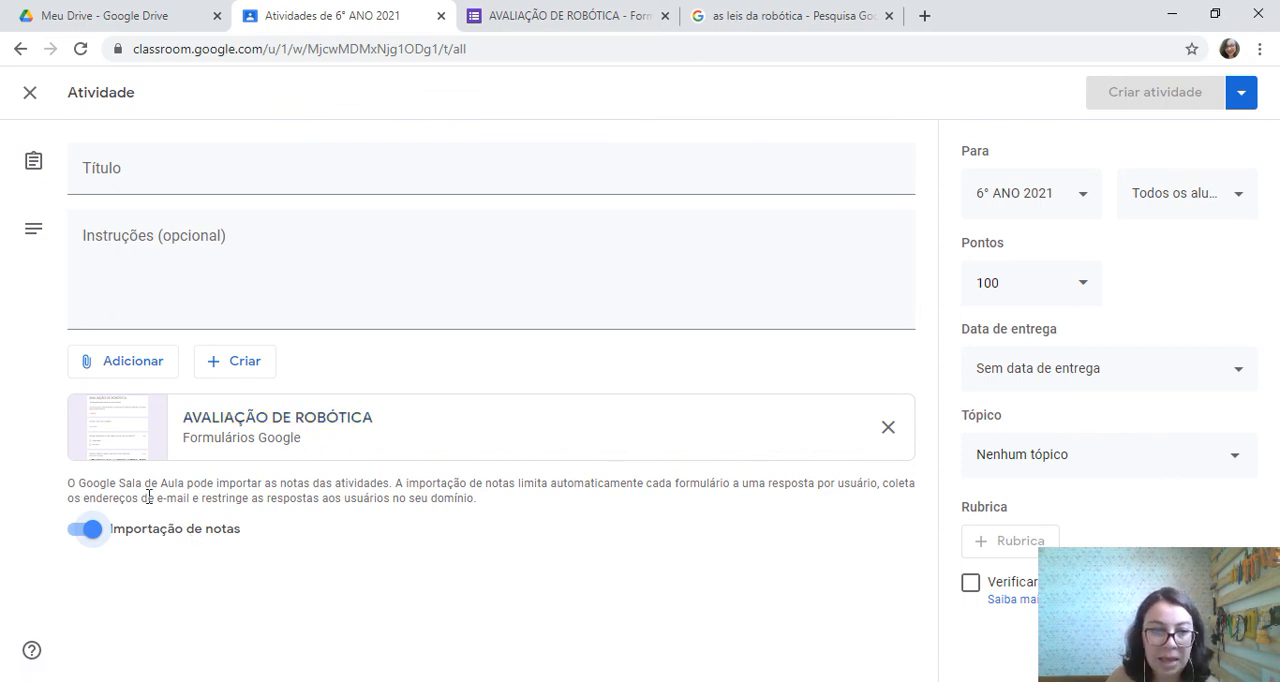
Examine the assignment's title, instructions, points, due date and topic settings, and close the topic choices without selecting one
{"action": "left_click", "coordinate": [175, 163]}
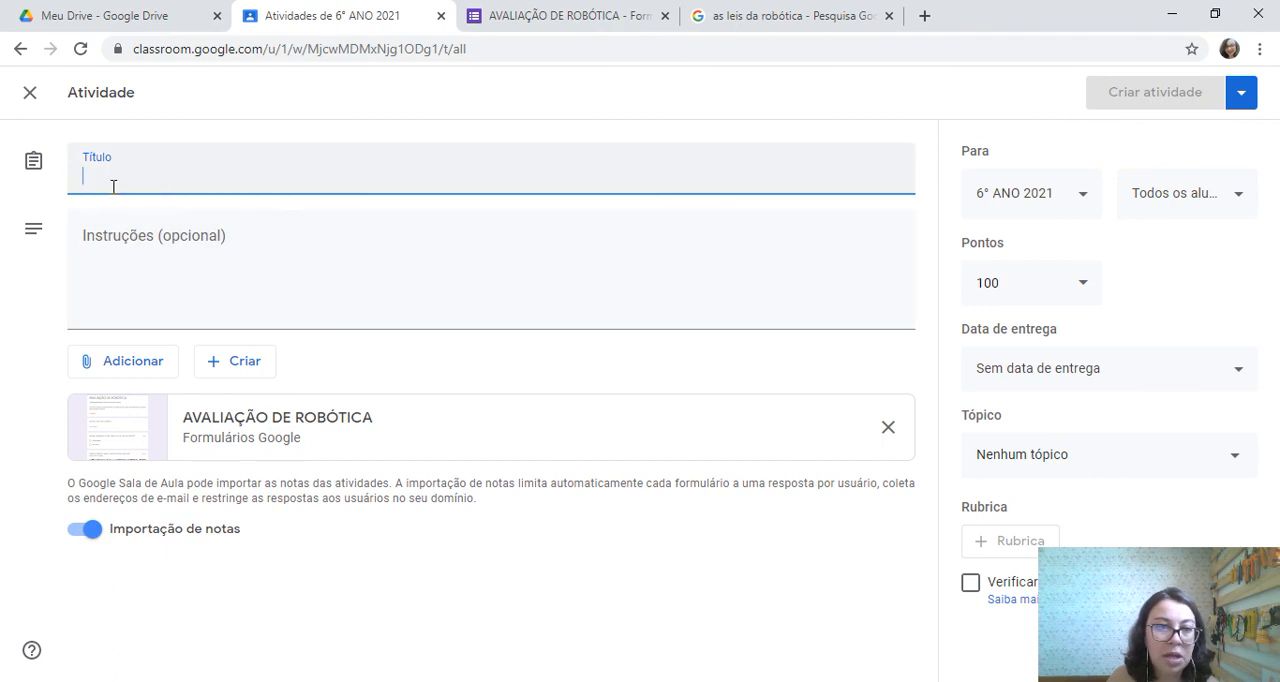
{"action": "left_click", "coordinate": [174, 273]}
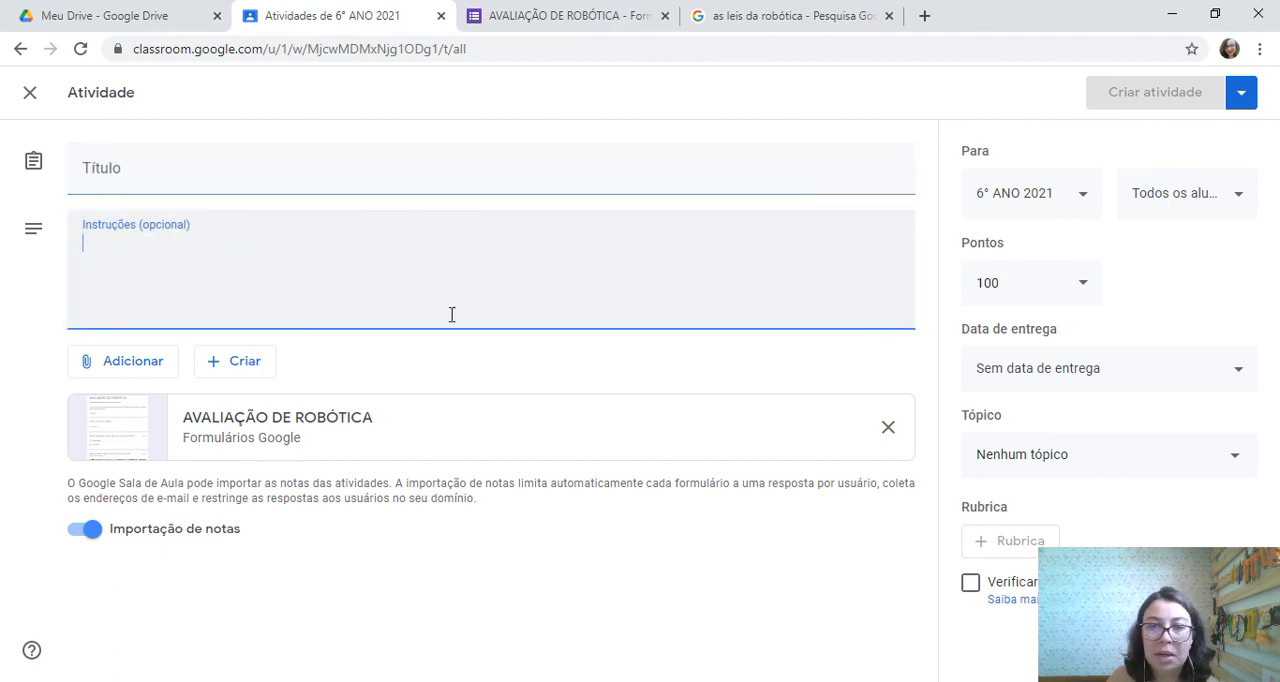
{"action": "left_click", "coordinate": [1081, 288]}
{"action": "left_click", "coordinate": [1135, 295]}
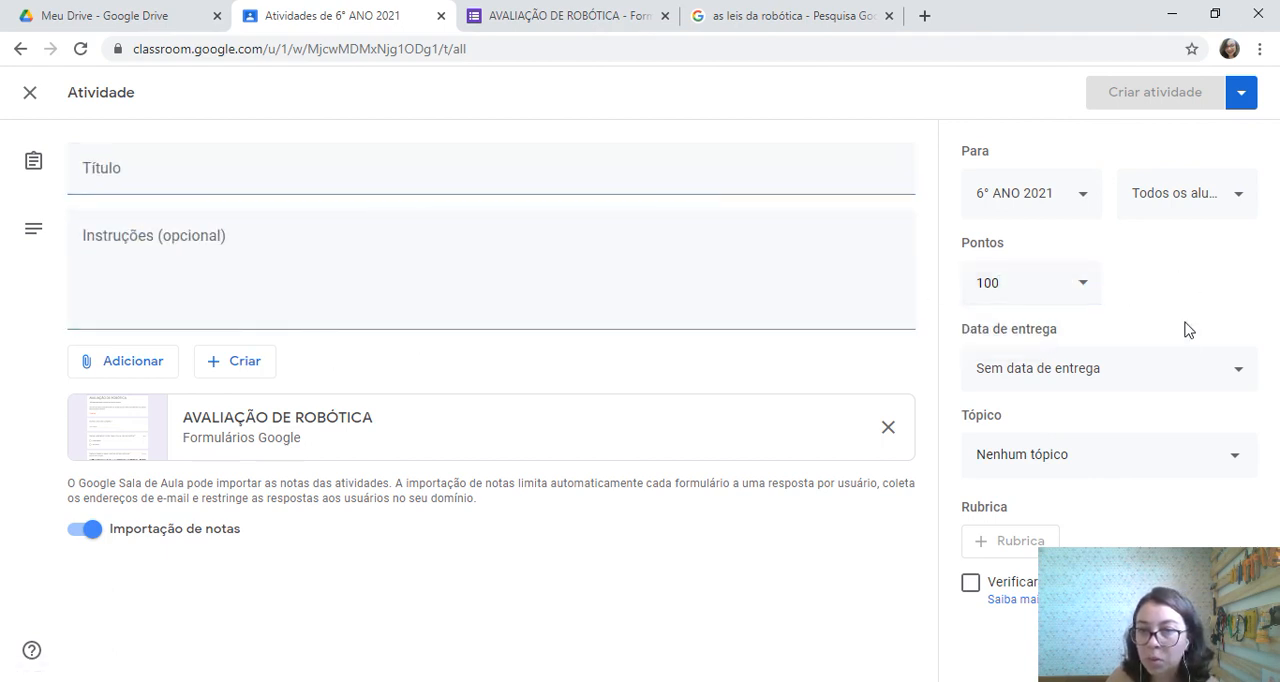
{"action": "left_click", "coordinate": [1157, 374]}
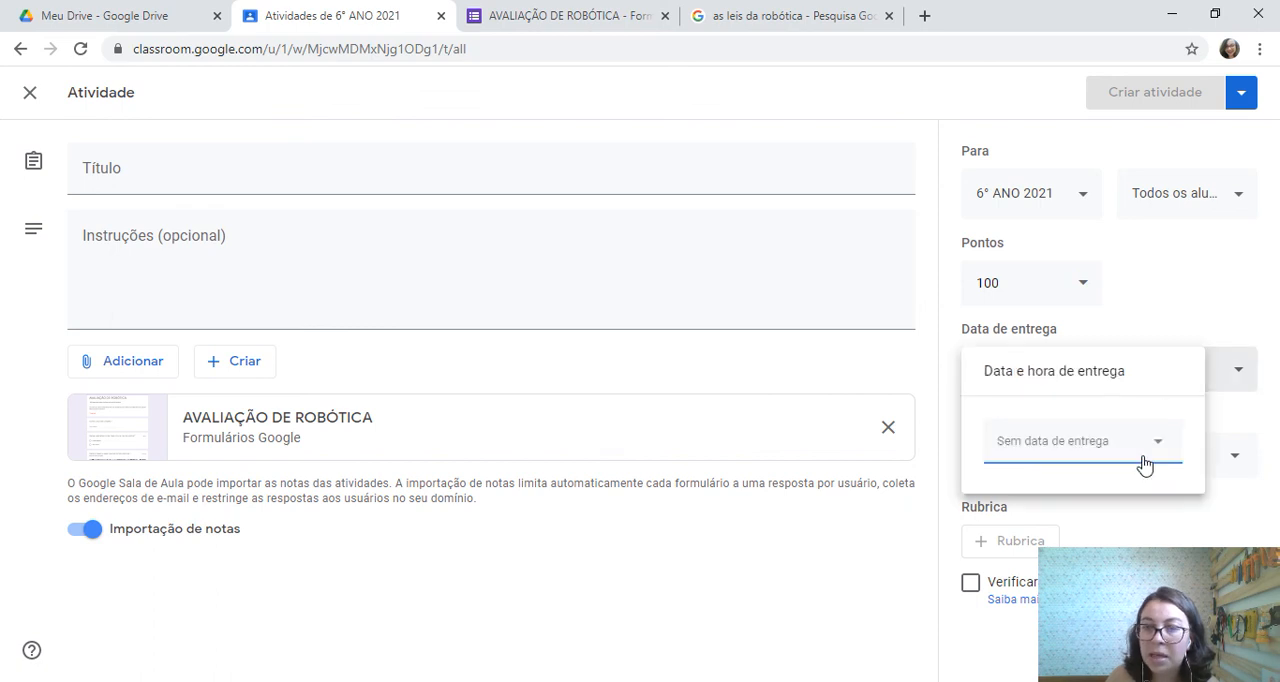
{"action": "left_click", "coordinate": [1234, 420]}
{"action": "left_click", "coordinate": [1226, 460]}
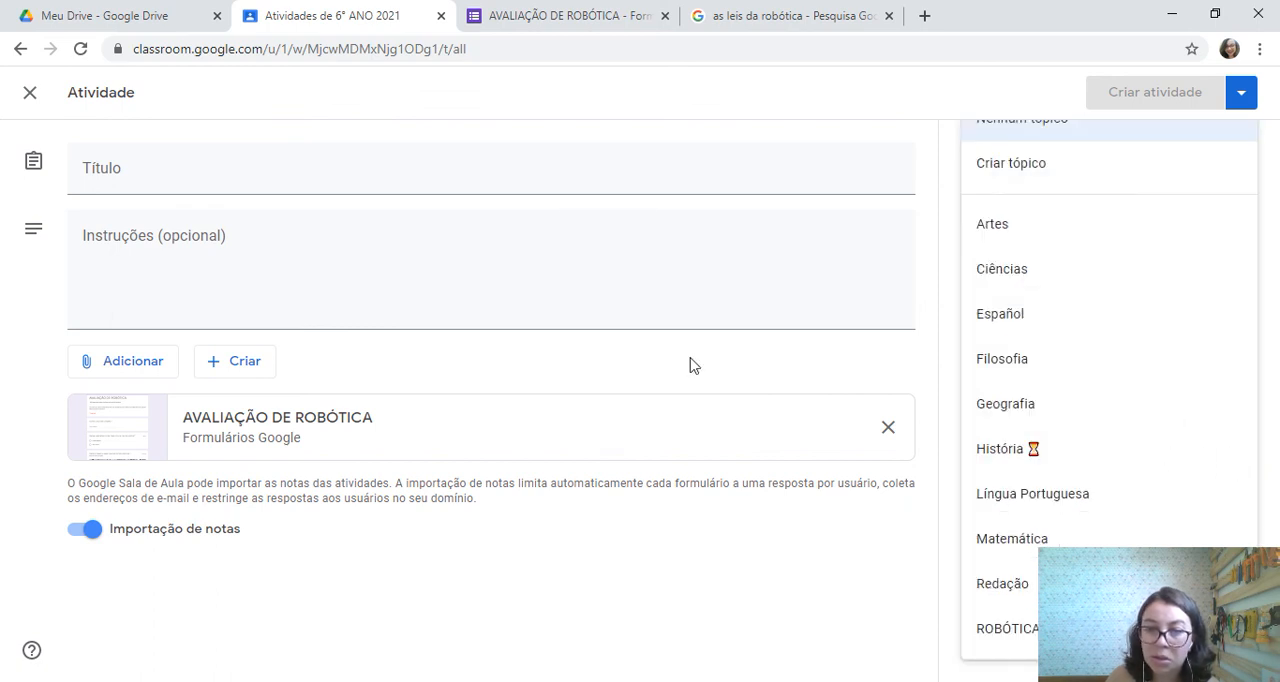
{"action": "left_click", "coordinate": [853, 375]}
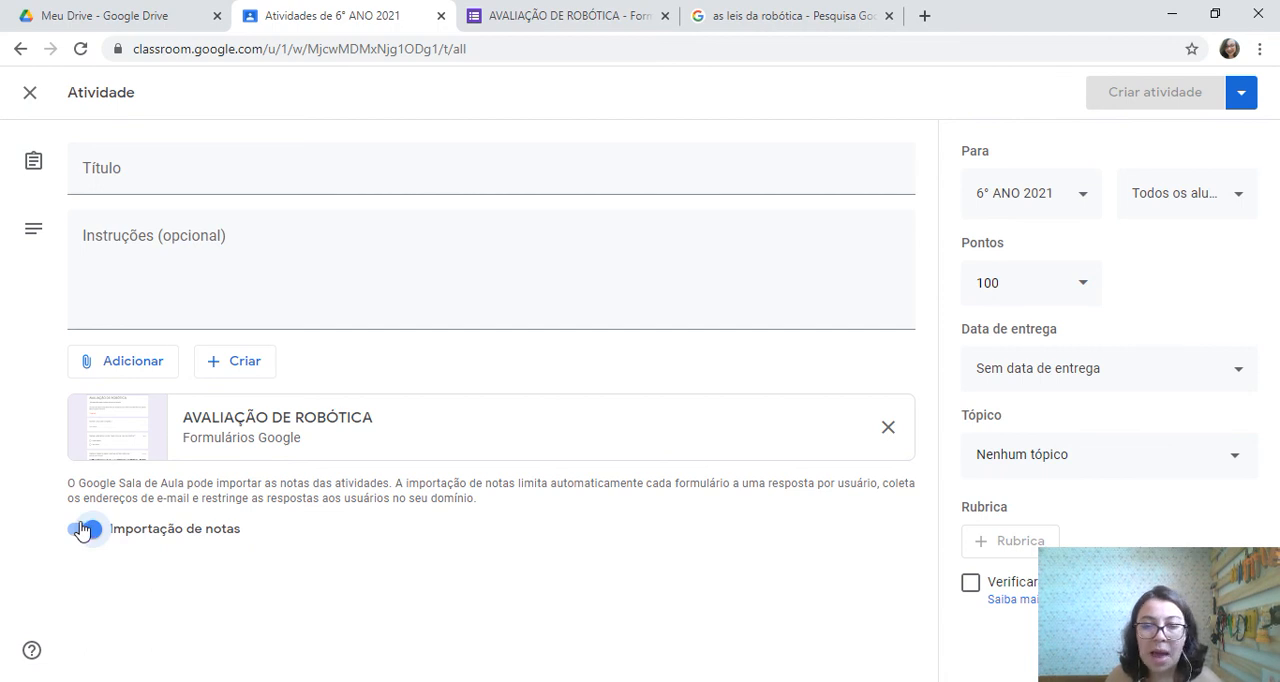
Attach the copied shortened form URL to the assignment as a link, and remove that link attachment again
{"action": "left_click", "coordinate": [120, 362]}
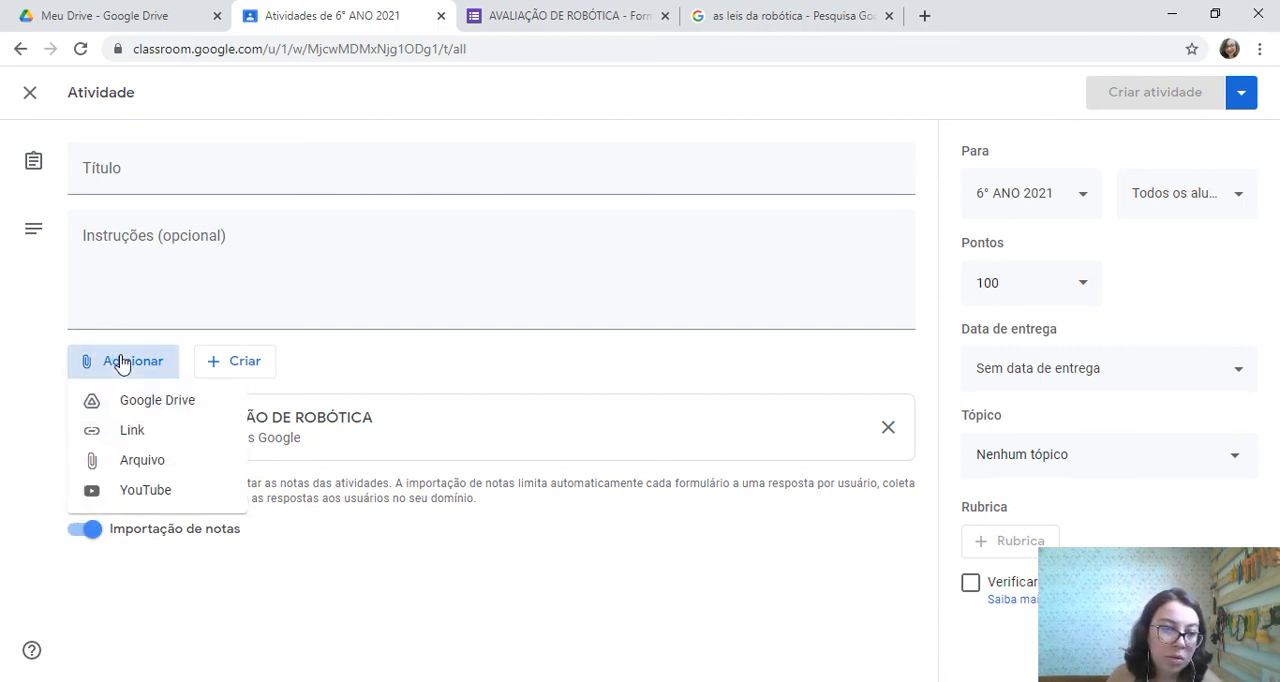
{"action": "left_click", "coordinate": [143, 432]}
{"action": "type", "text": "https://forms.gle/61Vuj17rhUpYgvQ99"}
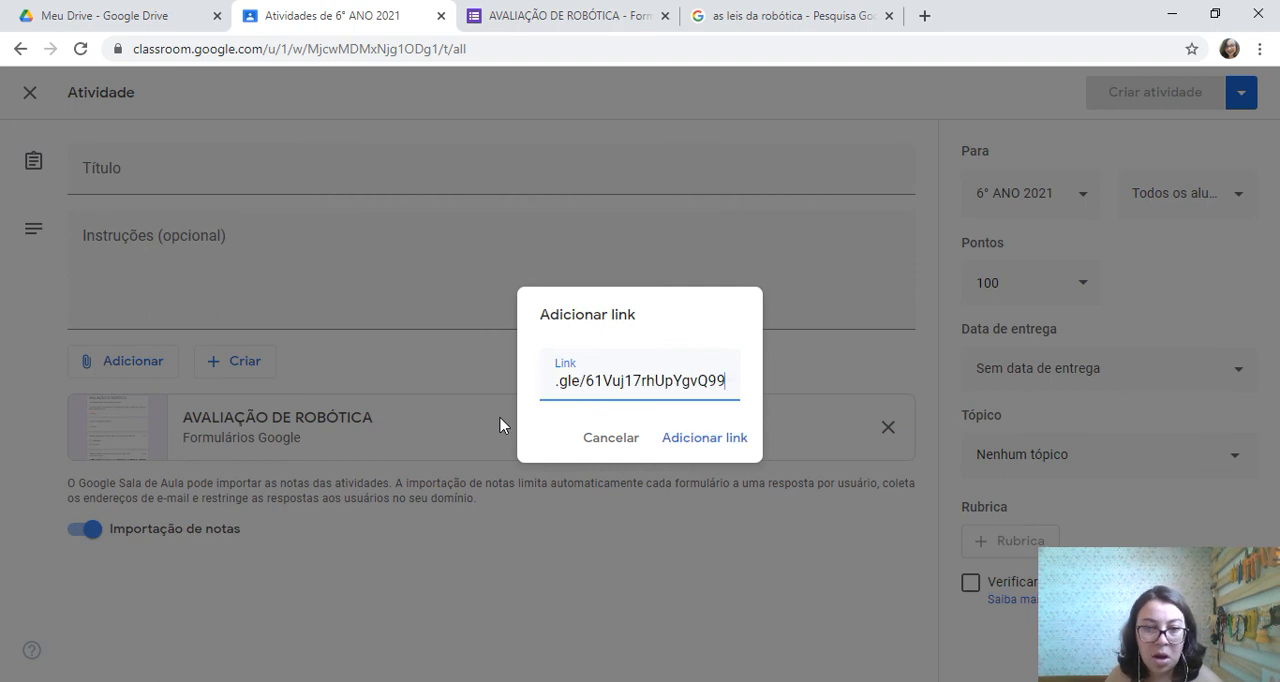
{"action": "left_click", "coordinate": [688, 447]}
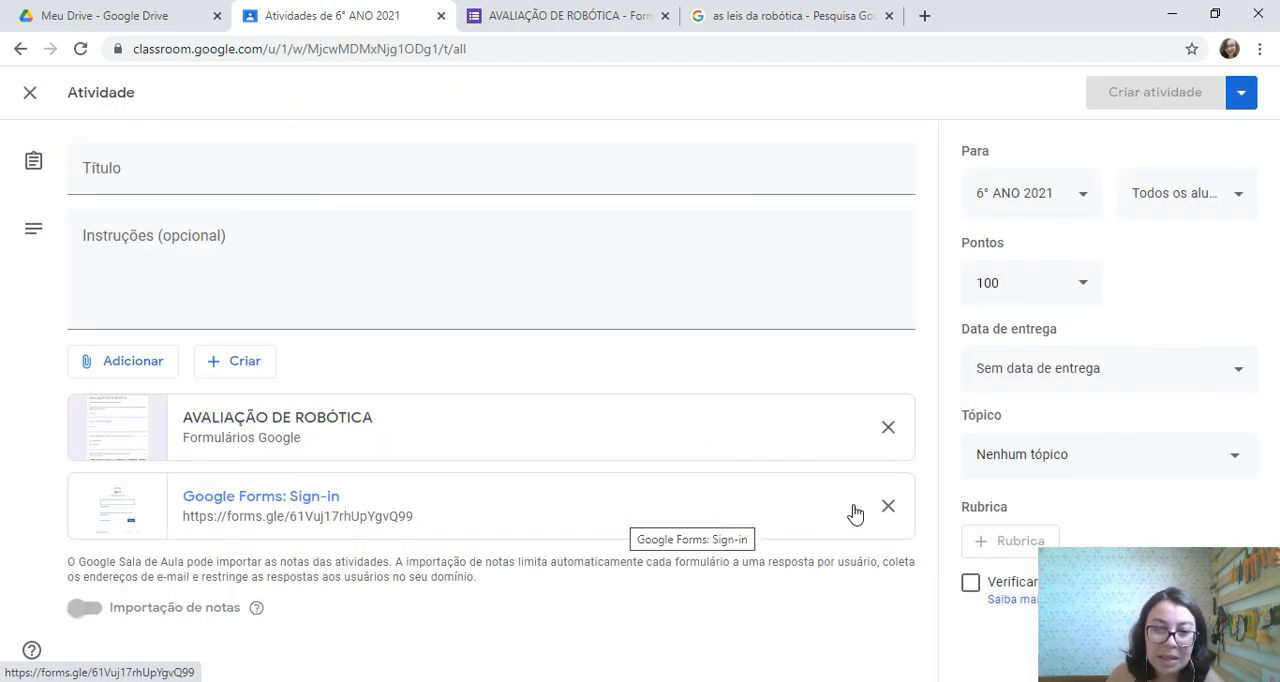
{"action": "left_click", "coordinate": [888, 506]}
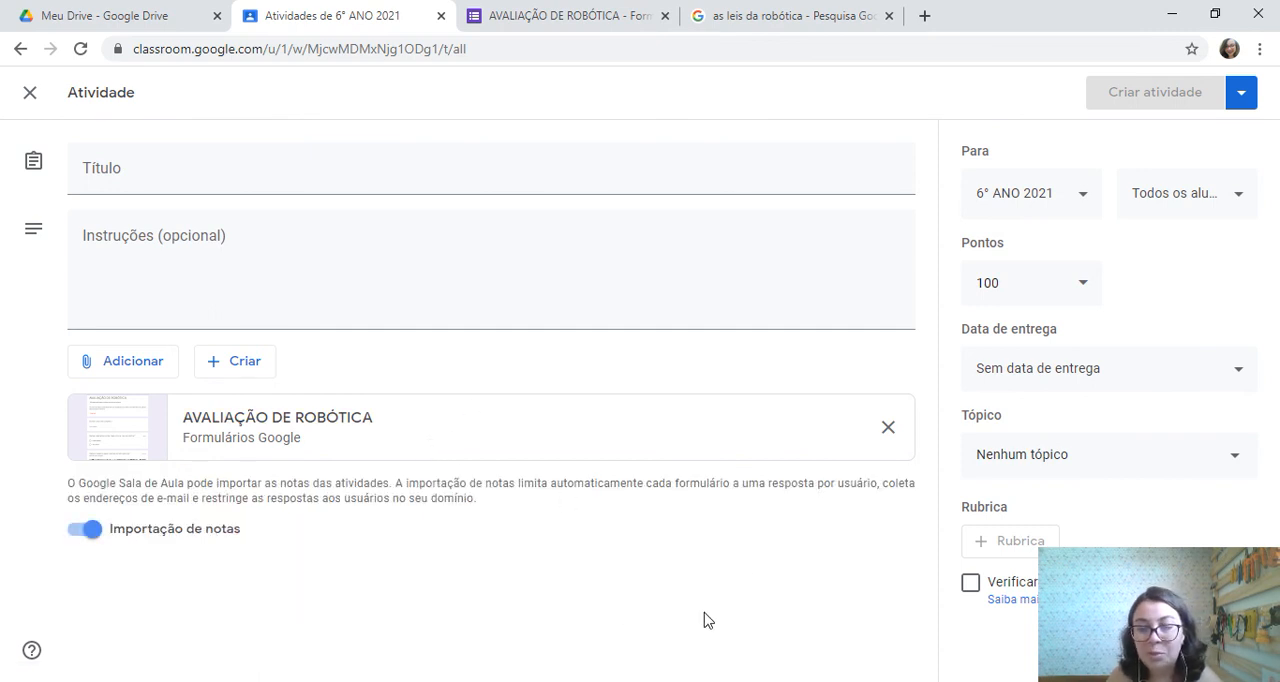